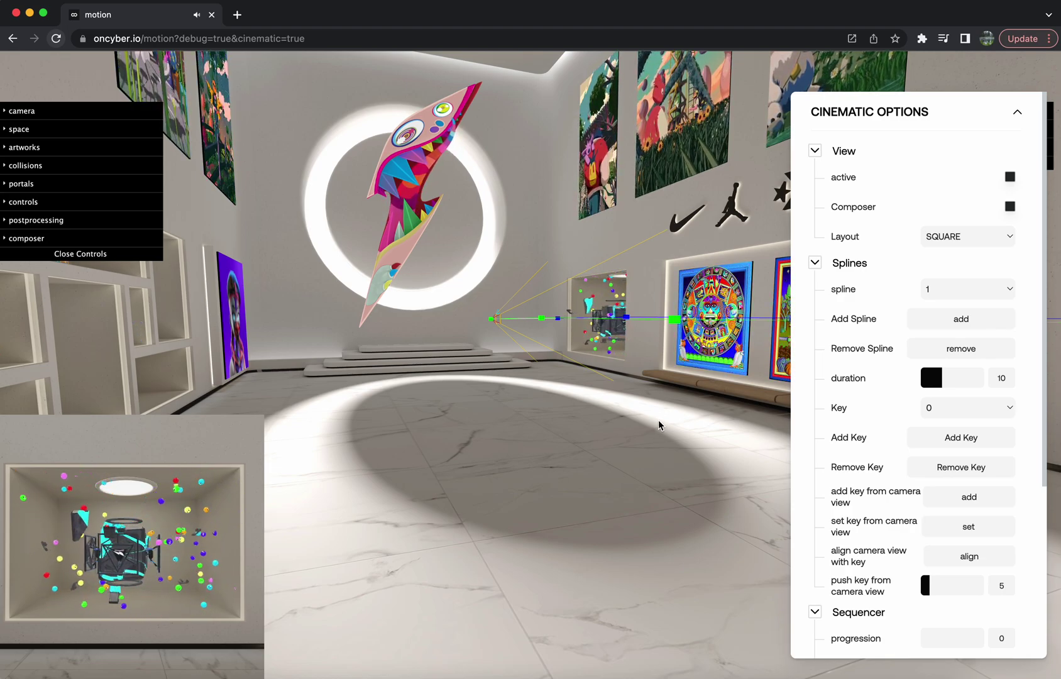
{"action": "left_click_drag", "start_coordinate": [658, 421], "coordinate": [603, 509]}
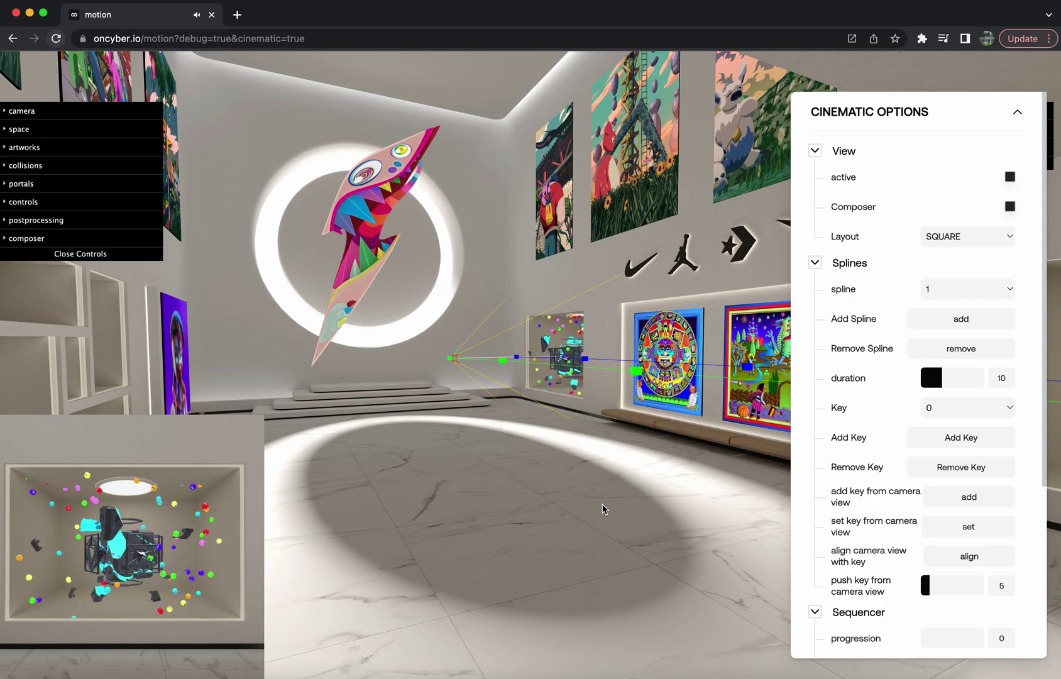
{"action": "left_click_drag", "start_coordinate": [630, 499], "coordinate": [663, 515]}
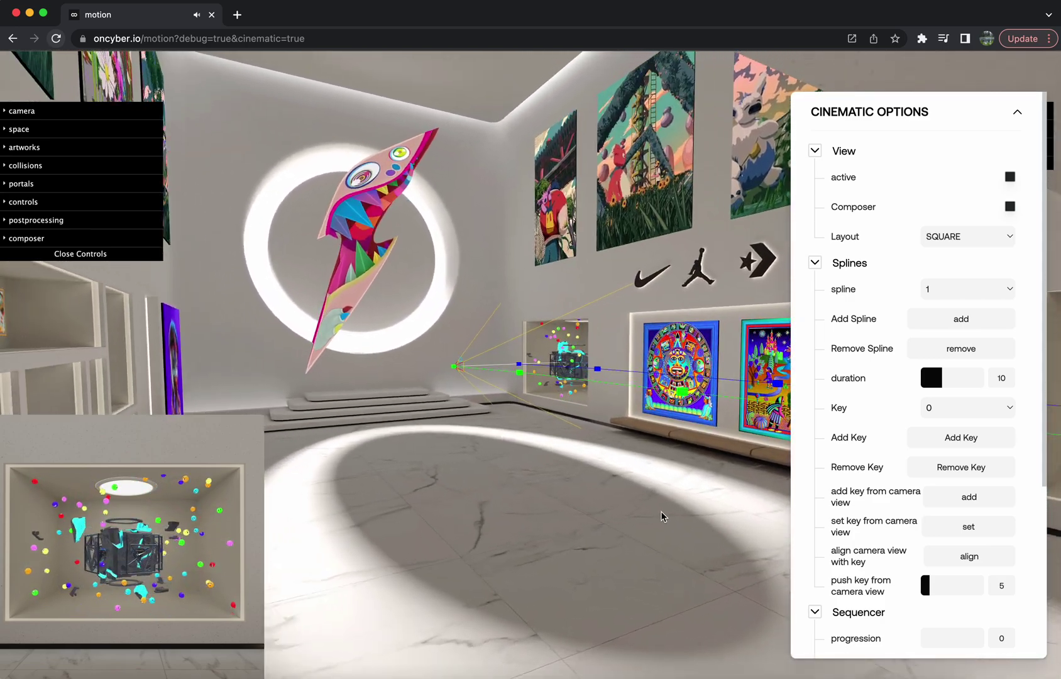
{"action": "left_click_drag", "start_coordinate": [509, 481], "coordinate": [514, 488]}
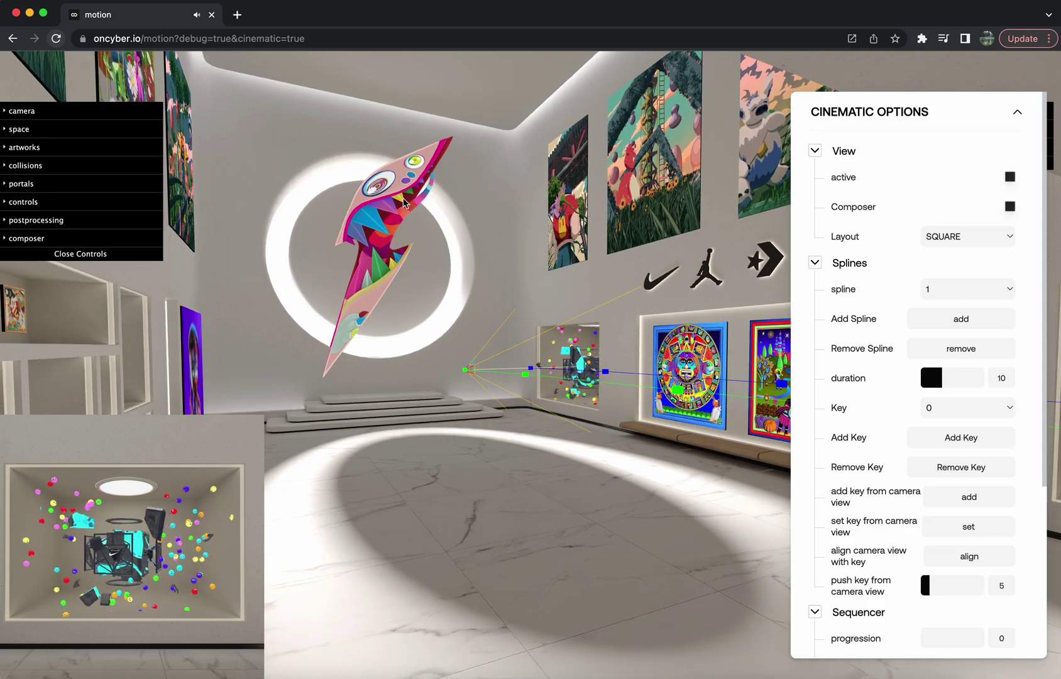
- Select the query parameters ?debug=true&cinematic=true in the page address
{"action": "left_click_drag", "start_coordinate": [334, 37], "coordinate": [205, 41]}
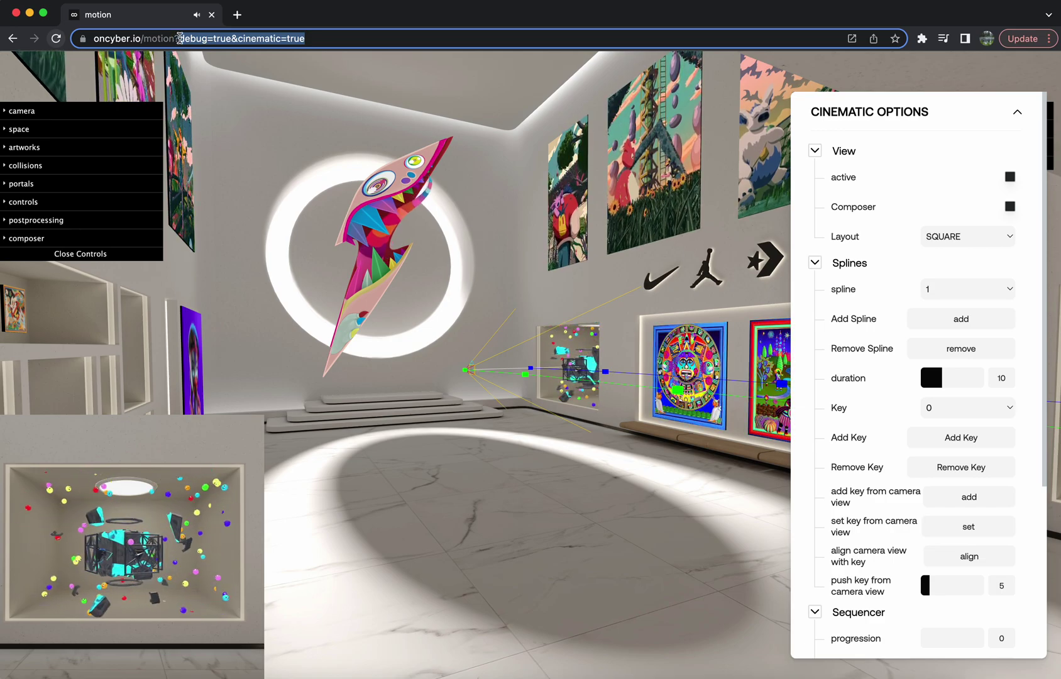
{"action": "left_click_drag", "start_coordinate": [180, 39], "coordinate": [181, 38]}
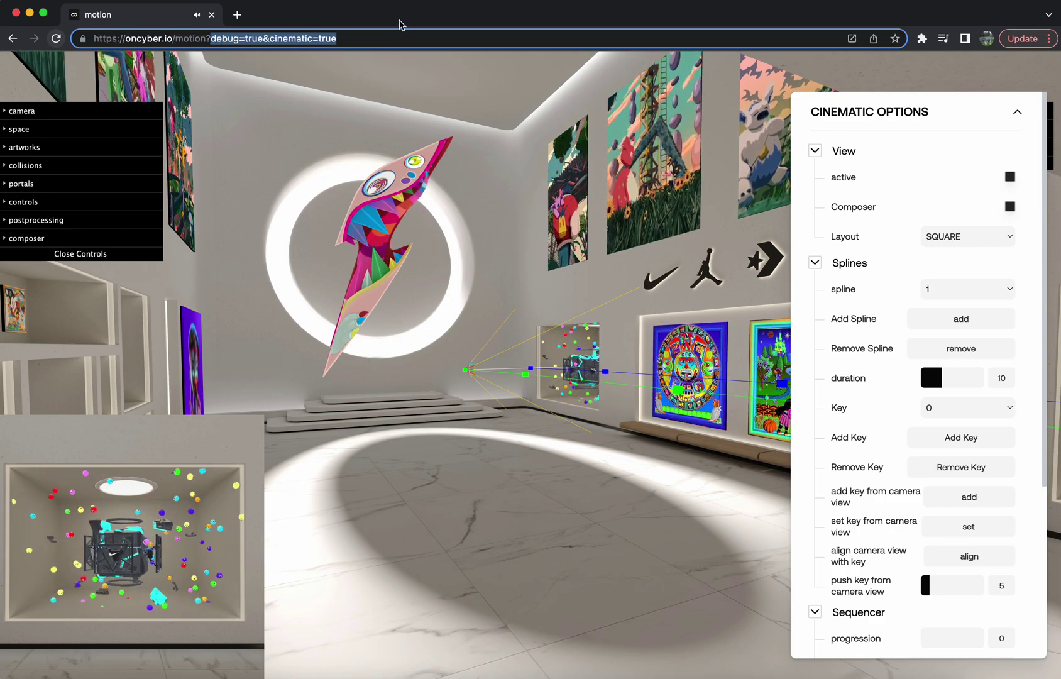
{"action": "left_click_drag", "start_coordinate": [338, 38], "coordinate": [203, 41]}
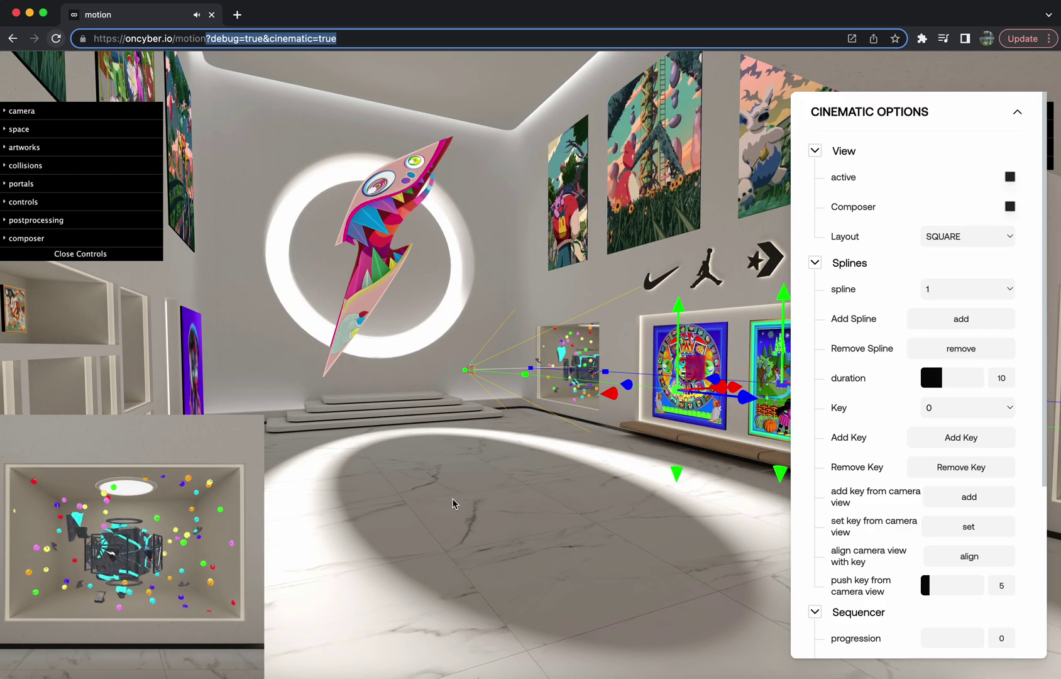
{"action": "scroll", "coordinate": [470, 435], "scroll_direction": "up", "scroll_amount": 5}
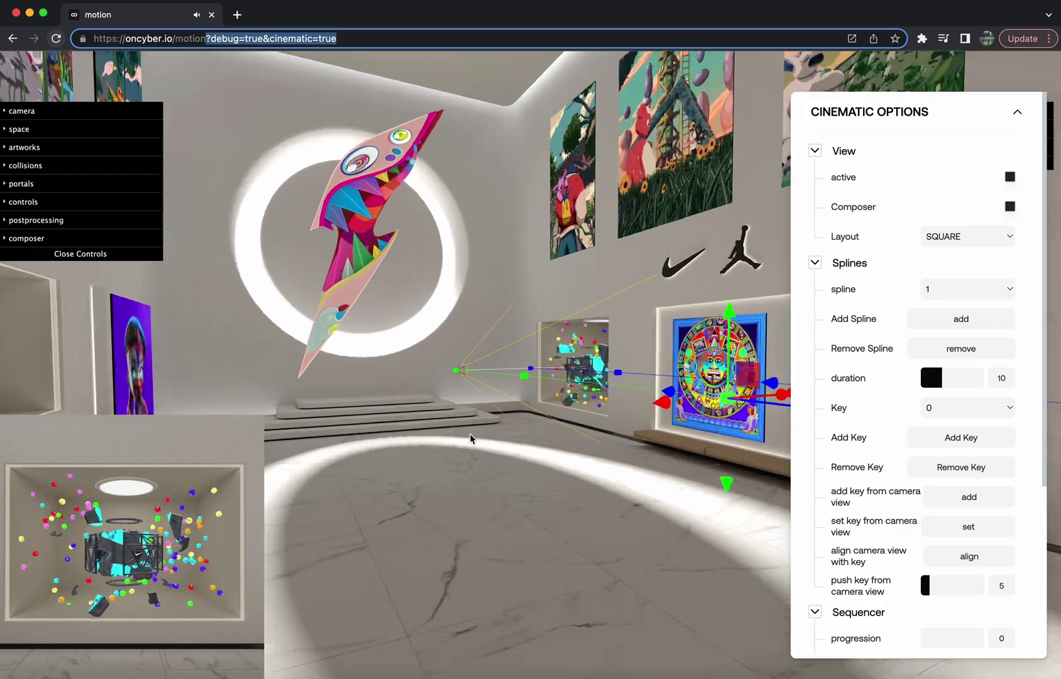
{"action": "scroll", "coordinate": [470, 435], "scroll_direction": "down", "scroll_amount": 7}
{"action": "scroll", "coordinate": [470, 435], "scroll_direction": "up", "scroll_amount": 3}
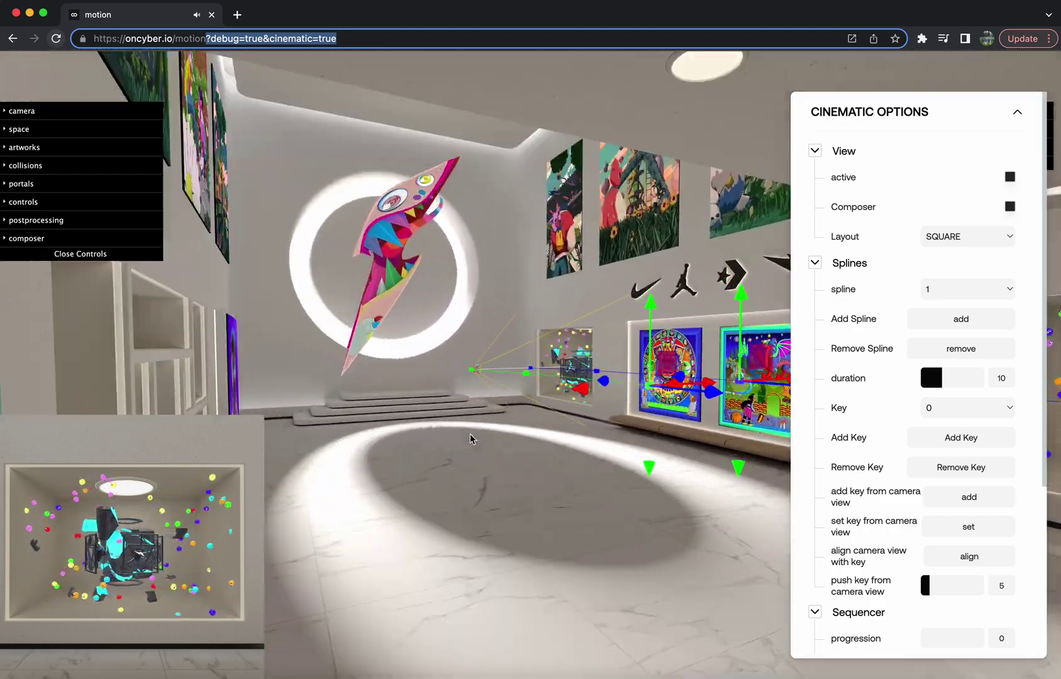
{"action": "scroll", "coordinate": [470, 433], "scroll_direction": "down", "scroll_amount": 5}
{"action": "scroll", "coordinate": [469, 434], "scroll_direction": "up", "scroll_amount": 7}
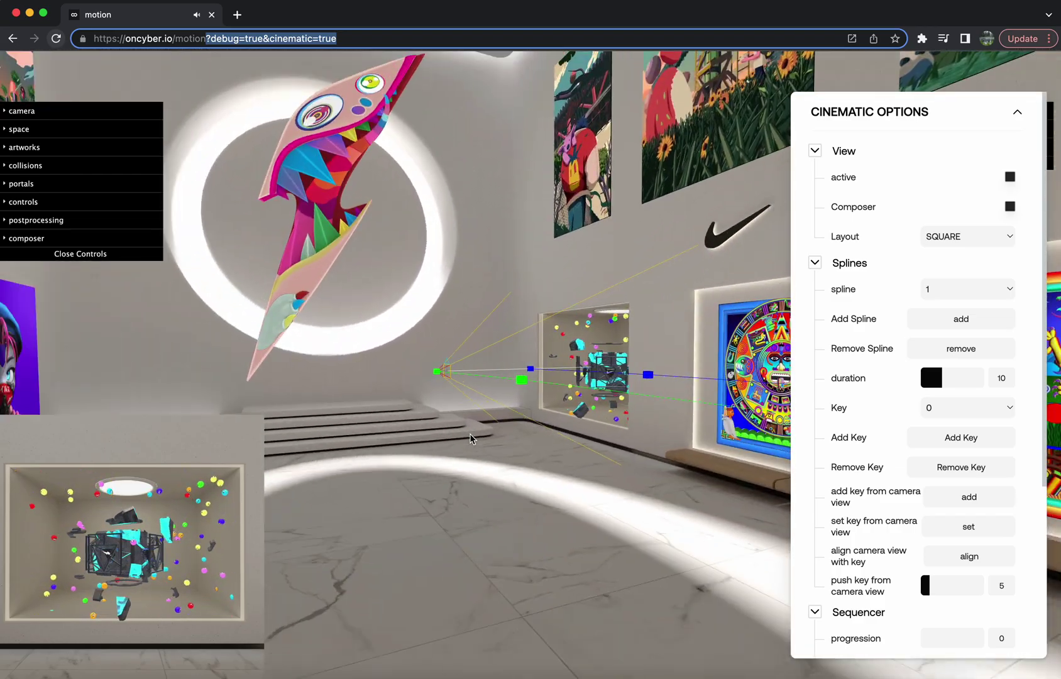
- Select camera and target points of spline 1 one after another, from its first point to its end point by the far wall
{"action": "left_click_drag", "start_coordinate": [540, 491], "coordinate": [436, 452]}
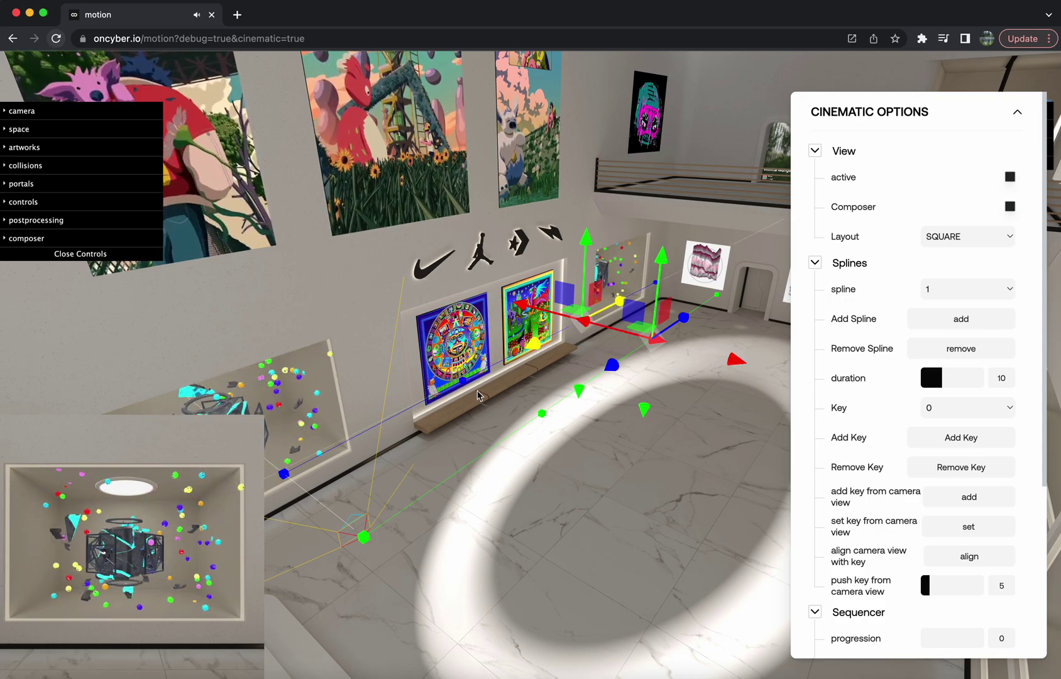
{"action": "left_click", "coordinate": [363, 539]}
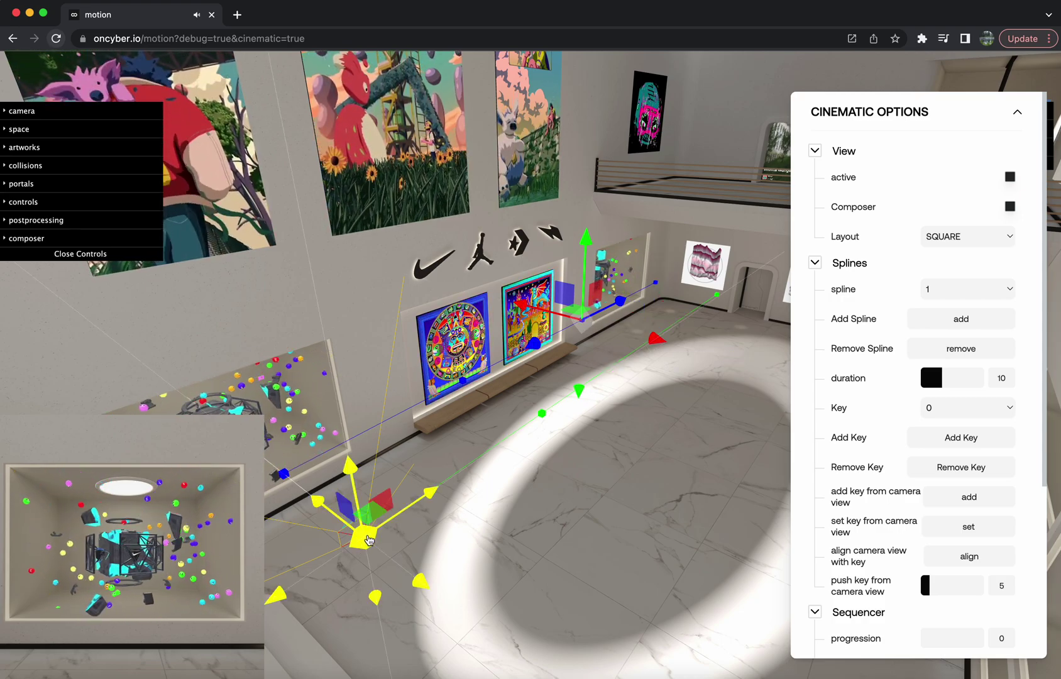
{"action": "left_click", "coordinate": [542, 414]}
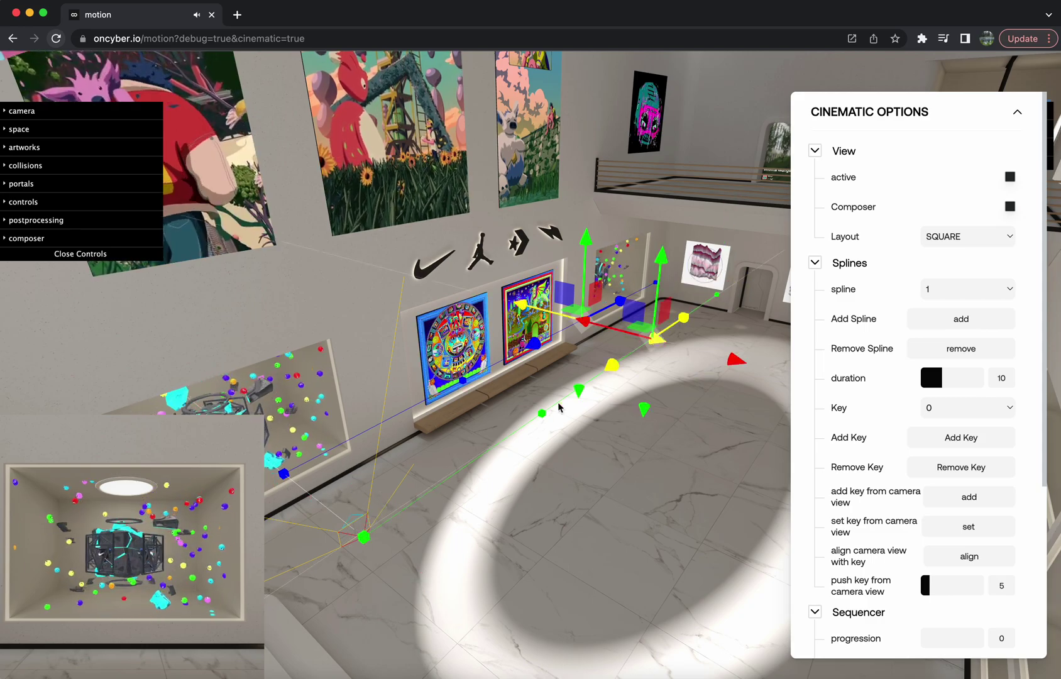
{"action": "left_click", "coordinate": [283, 475]}
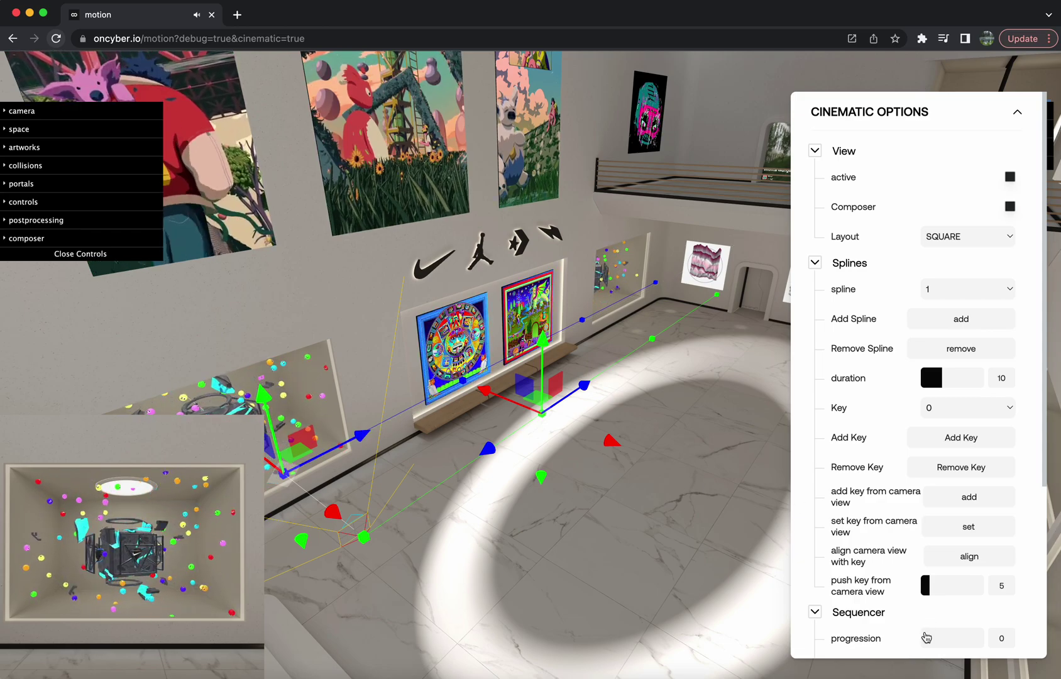
{"action": "left_click_drag", "start_coordinate": [926, 636], "coordinate": [897, 641]}
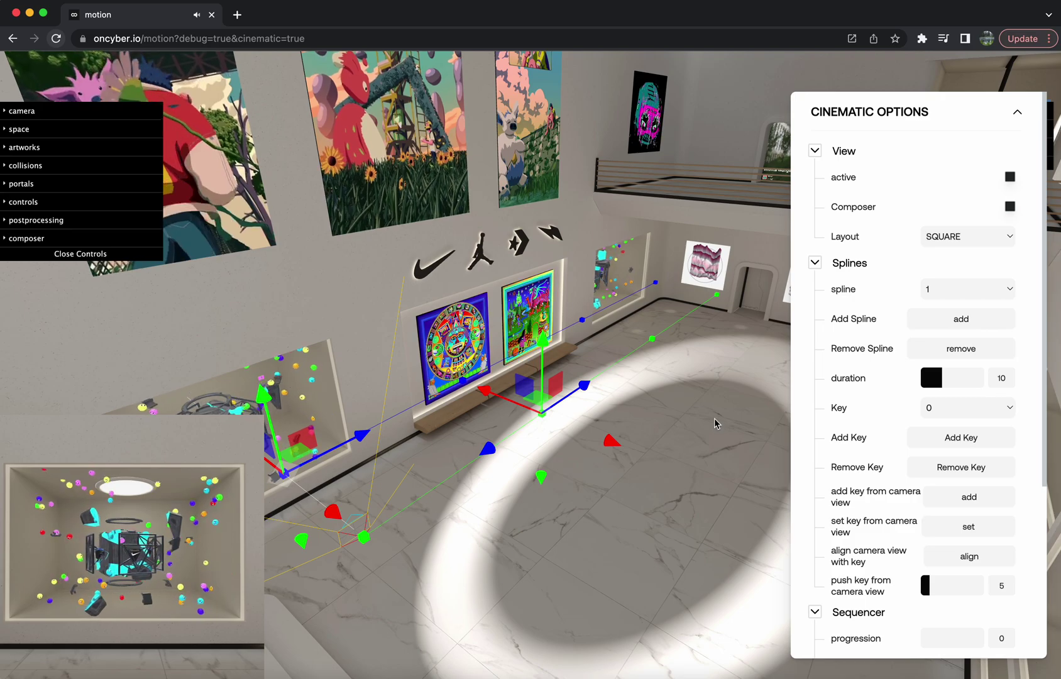
{"action": "left_click", "coordinate": [719, 298]}
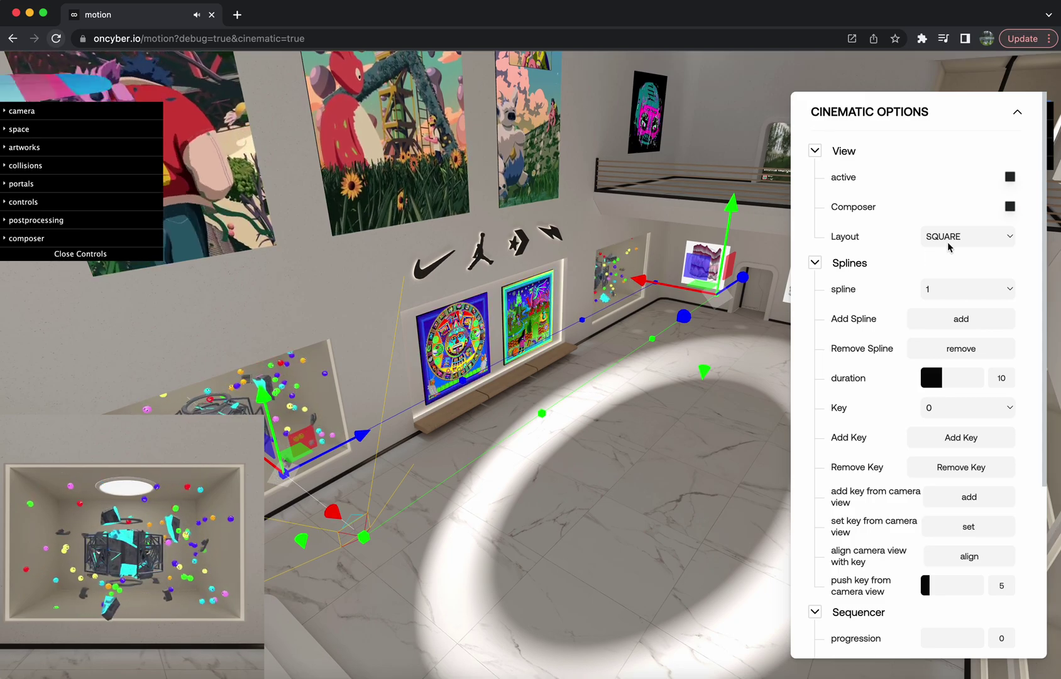
- Check the layout options while keeping SQUARE, and switch to spline 0 and back to spline 1
{"action": "left_click", "coordinate": [973, 240]}
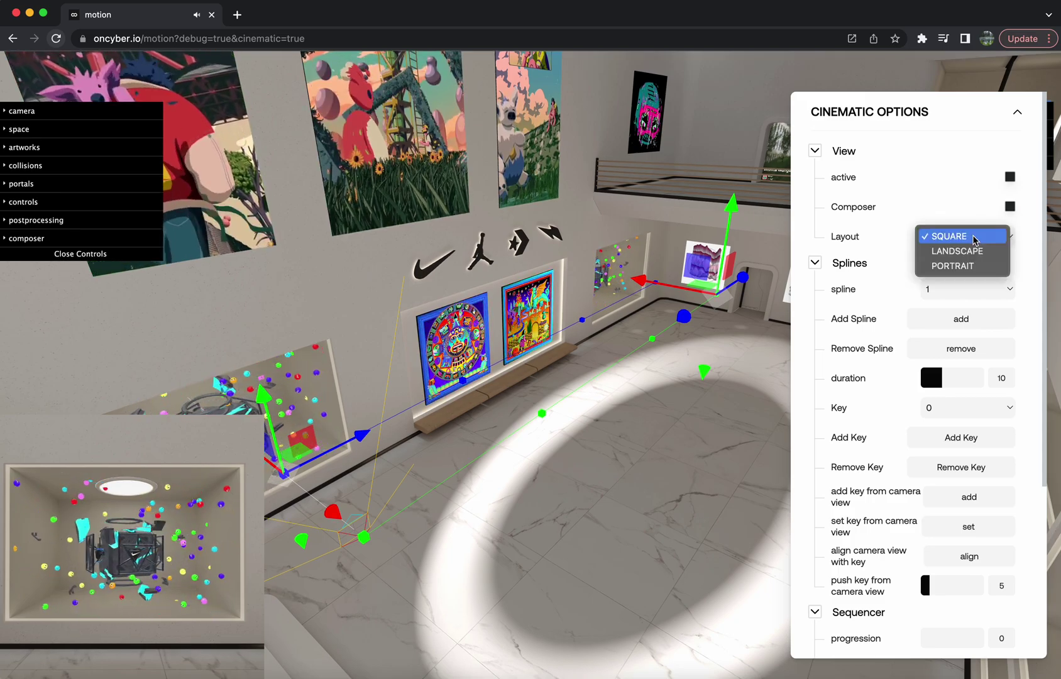
{"action": "left_click", "coordinate": [972, 240]}
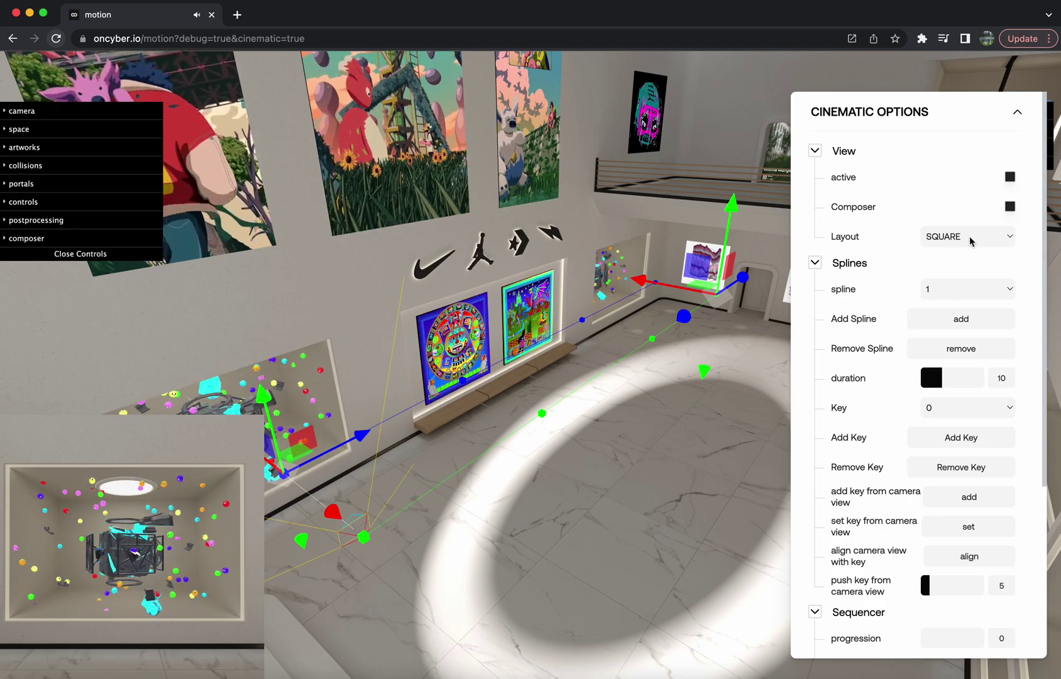
{"action": "left_click", "coordinate": [984, 289]}
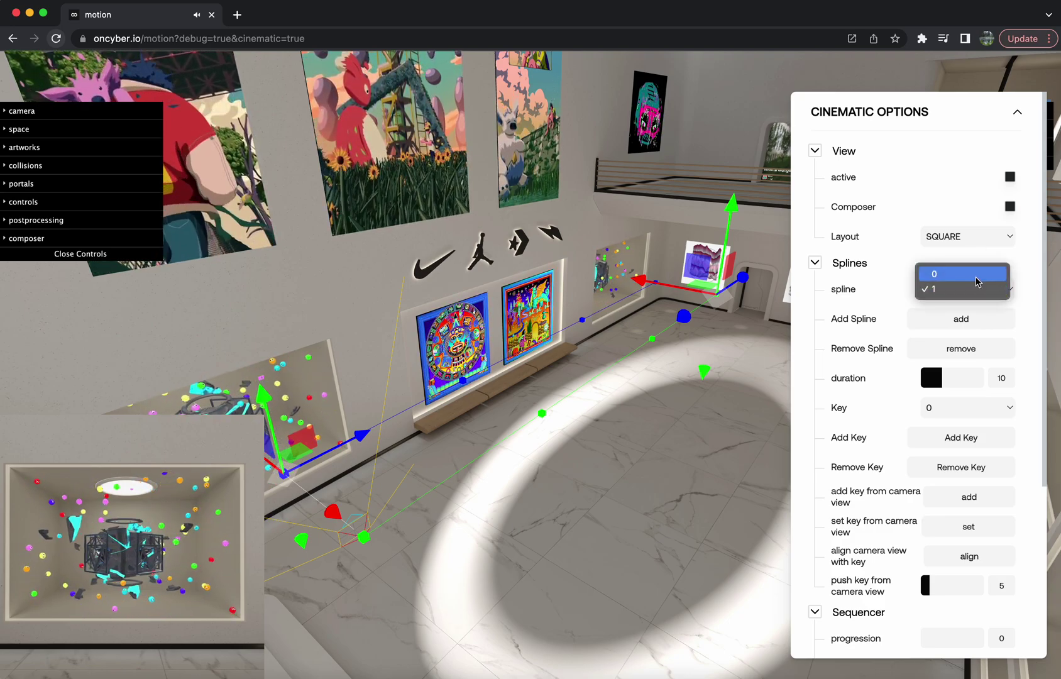
{"action": "left_click", "coordinate": [978, 281]}
{"action": "left_click", "coordinate": [977, 289]}
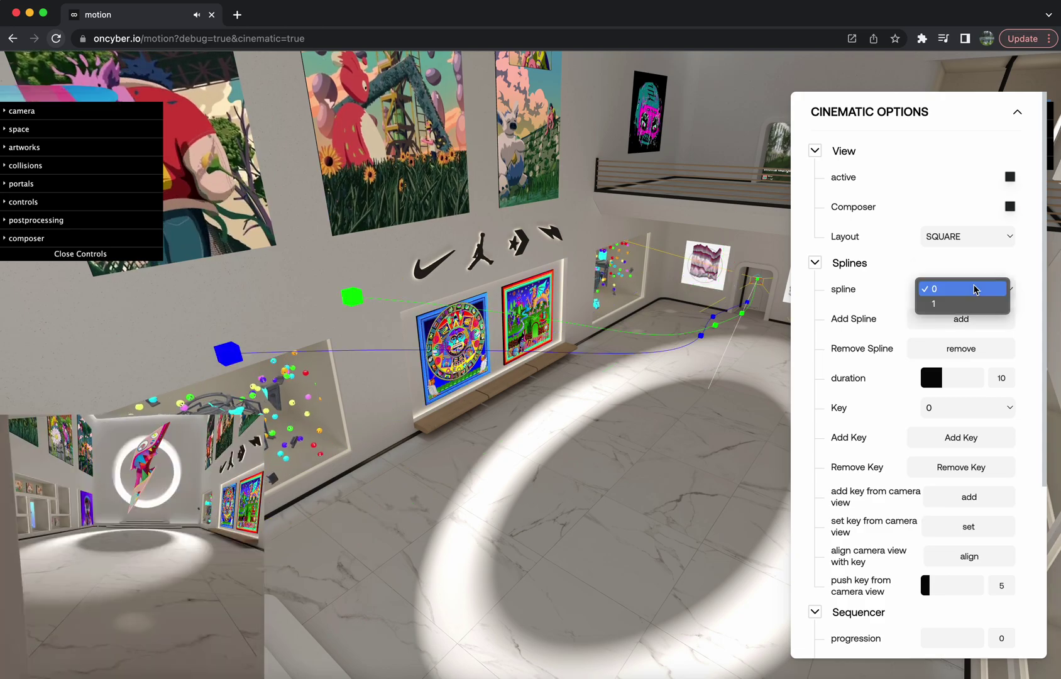
{"action": "left_click", "coordinate": [974, 305]}
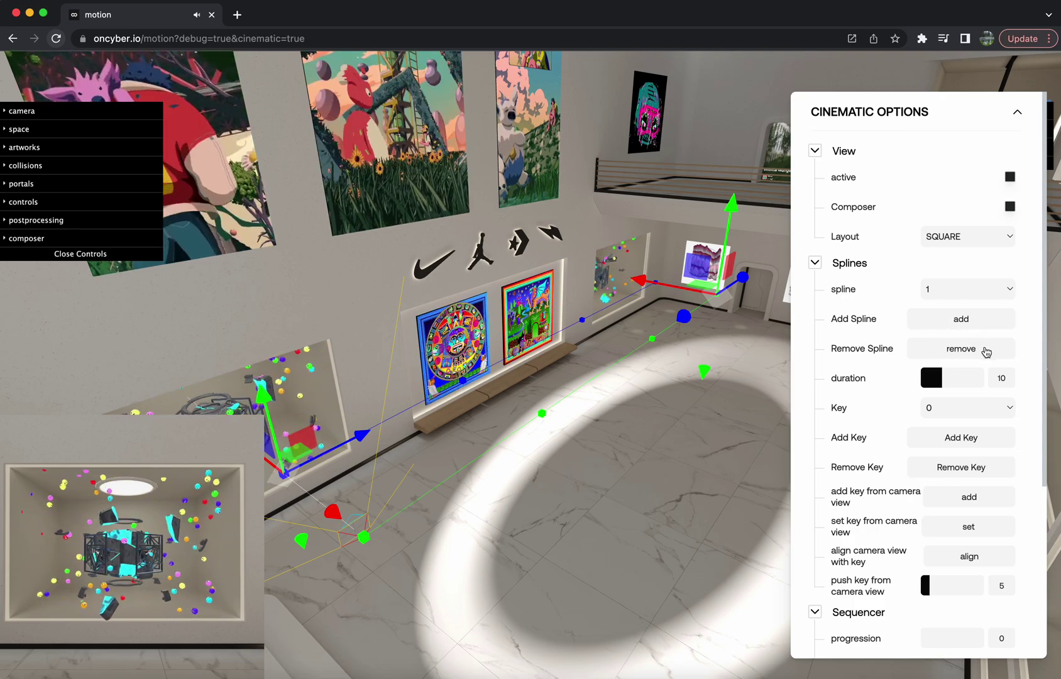
- Look through the spline settings and check the key list of spline 1, starting from key 0
{"action": "scroll", "coordinate": [969, 351], "scroll_direction": "down", "scroll_amount": 1}
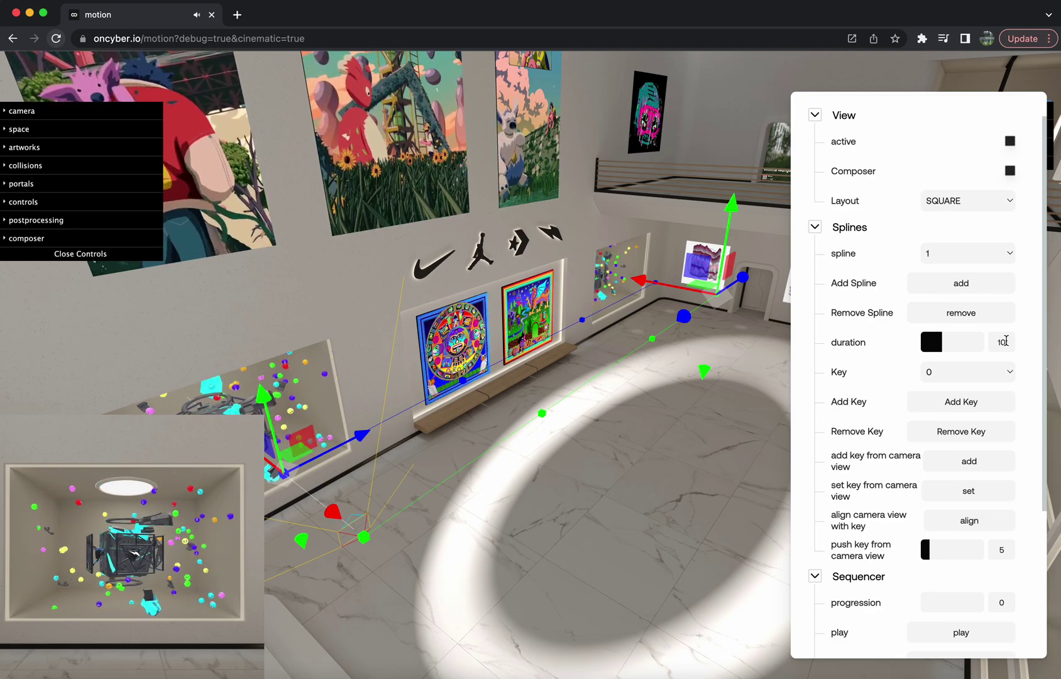
{"action": "scroll", "coordinate": [1006, 340], "scroll_direction": "down", "scroll_amount": 1}
{"action": "scroll", "coordinate": [1006, 345], "scroll_direction": "down", "scroll_amount": 1}
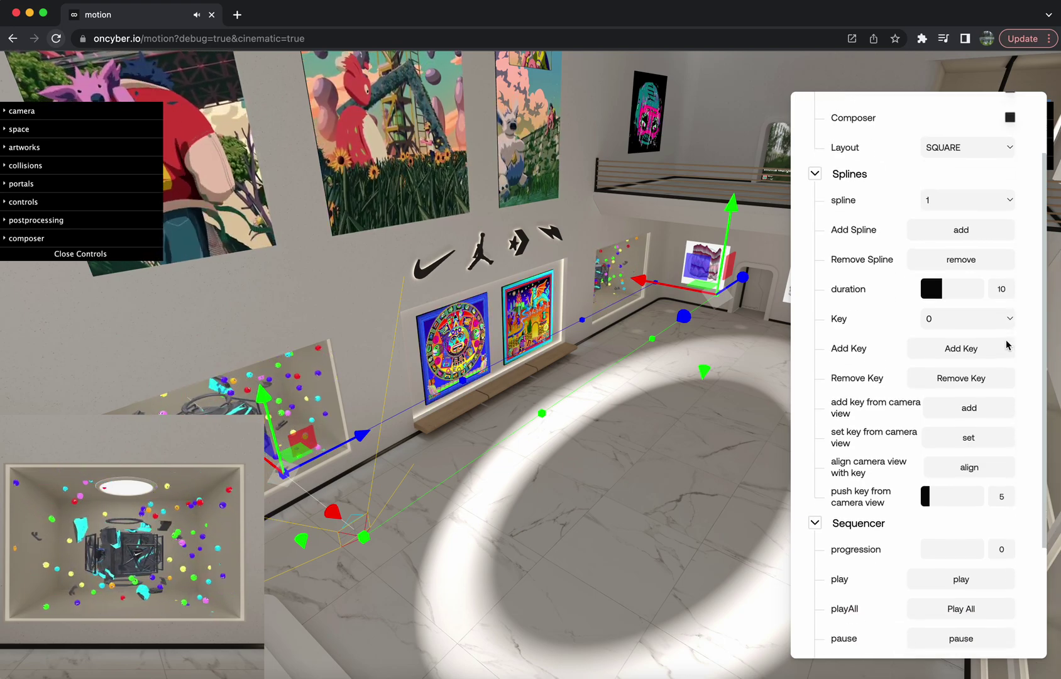
{"action": "left_click", "coordinate": [960, 318]}
{"action": "left_click", "coordinate": [960, 319]}
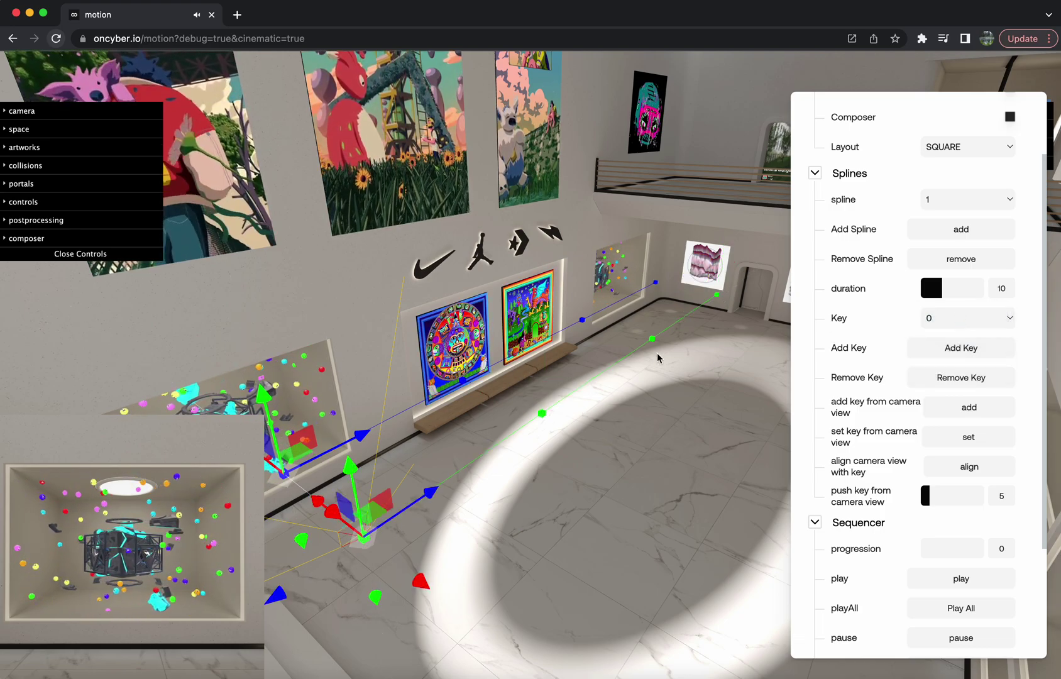
- Select the end point of spline 1 and make key 3 the current key
{"action": "left_click", "coordinate": [719, 294]}
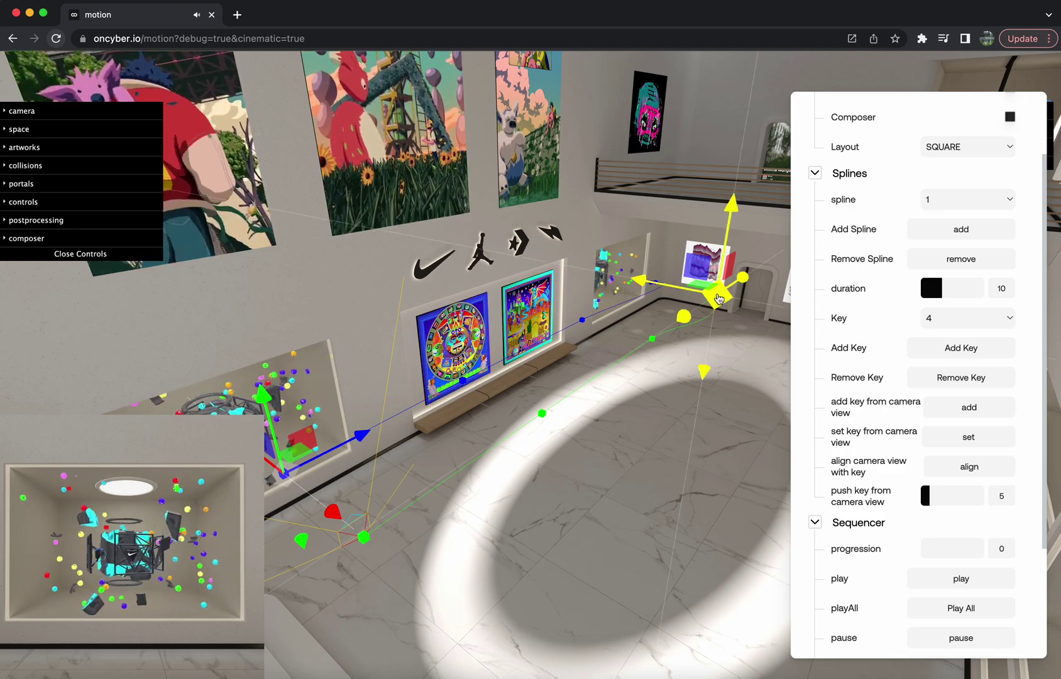
{"action": "left_click", "coordinate": [966, 319]}
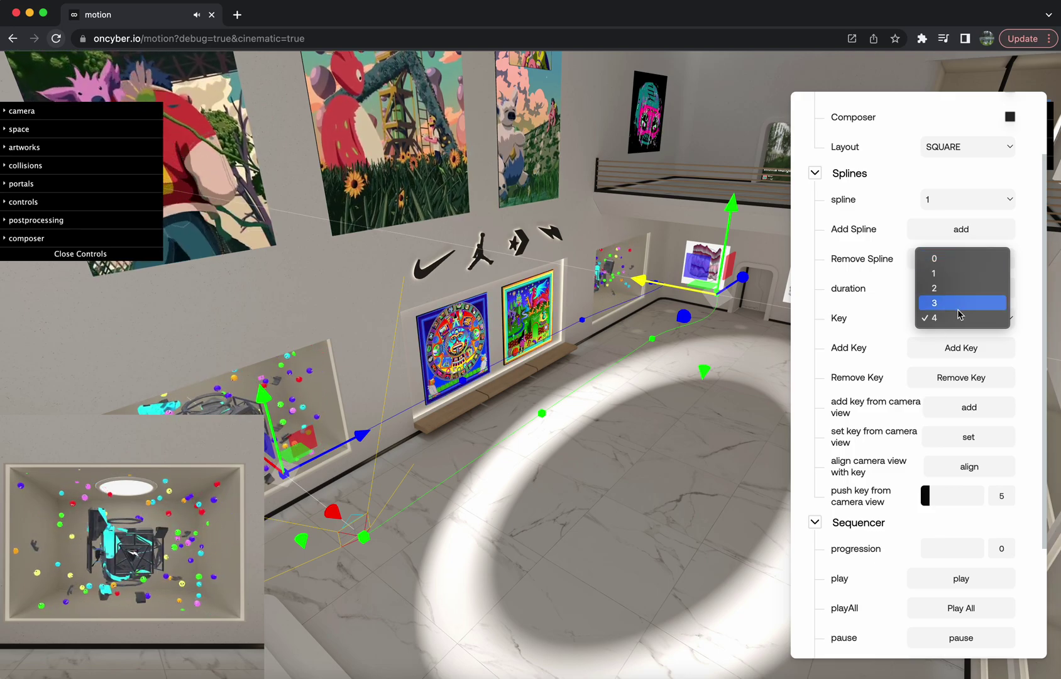
{"action": "left_click", "coordinate": [875, 319]}
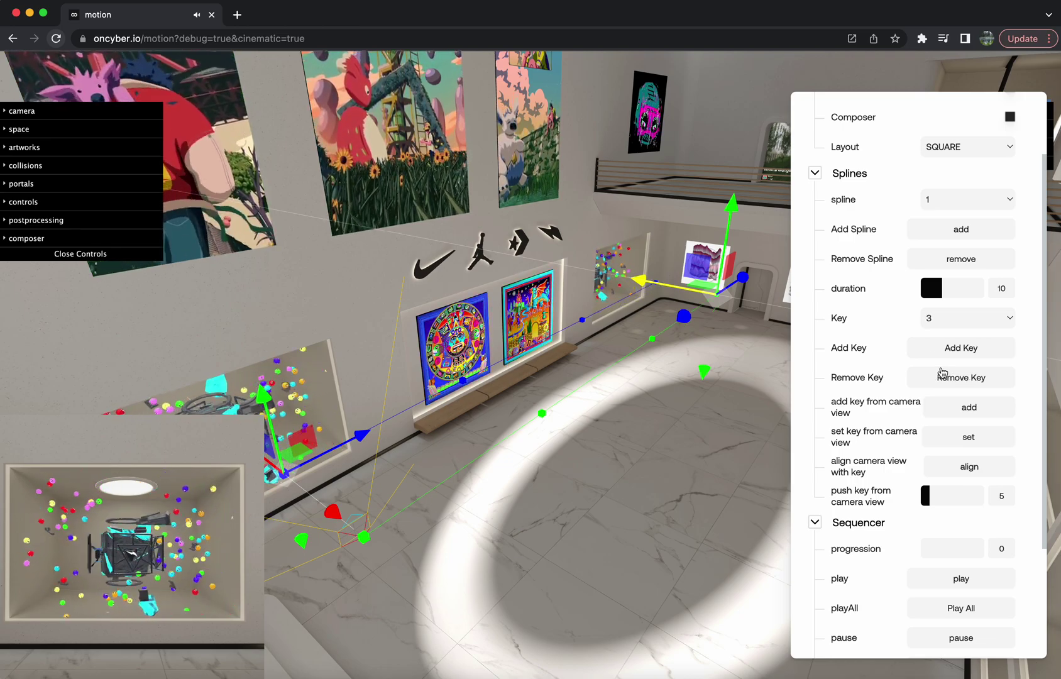
- Add a key to spline 1 from a camera view facing the balcony and the far wall
{"action": "scroll", "coordinate": [955, 390], "scroll_direction": "down", "scroll_amount": 2}
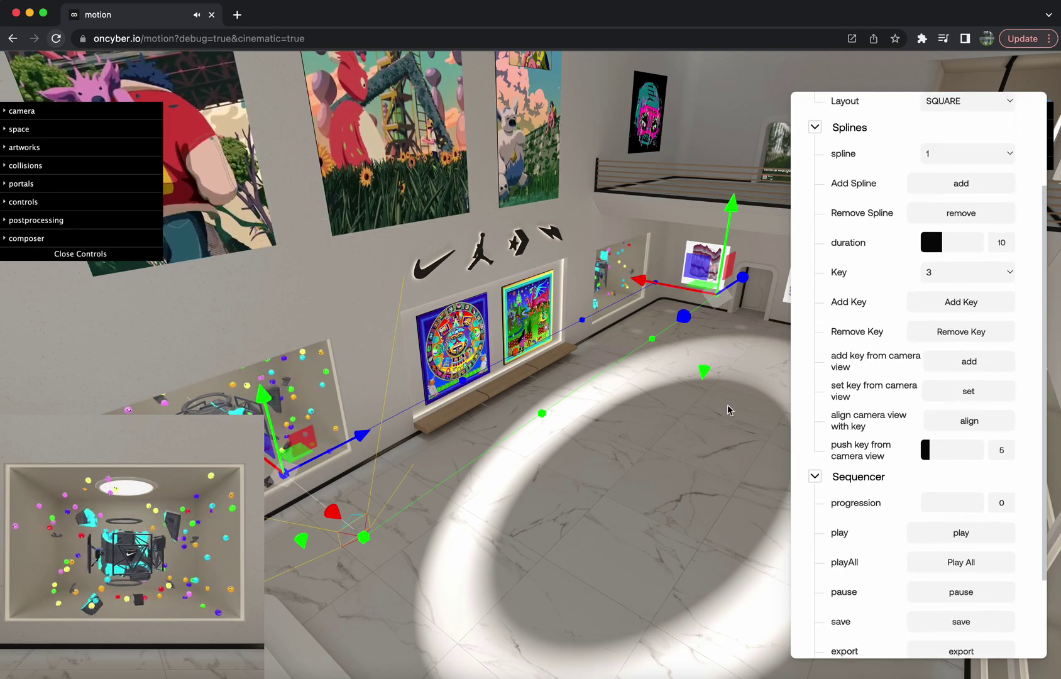
{"action": "left_click_drag", "start_coordinate": [740, 422], "coordinate": [525, 523]}
{"action": "scroll", "coordinate": [660, 435], "scroll_direction": "up", "scroll_amount": 4}
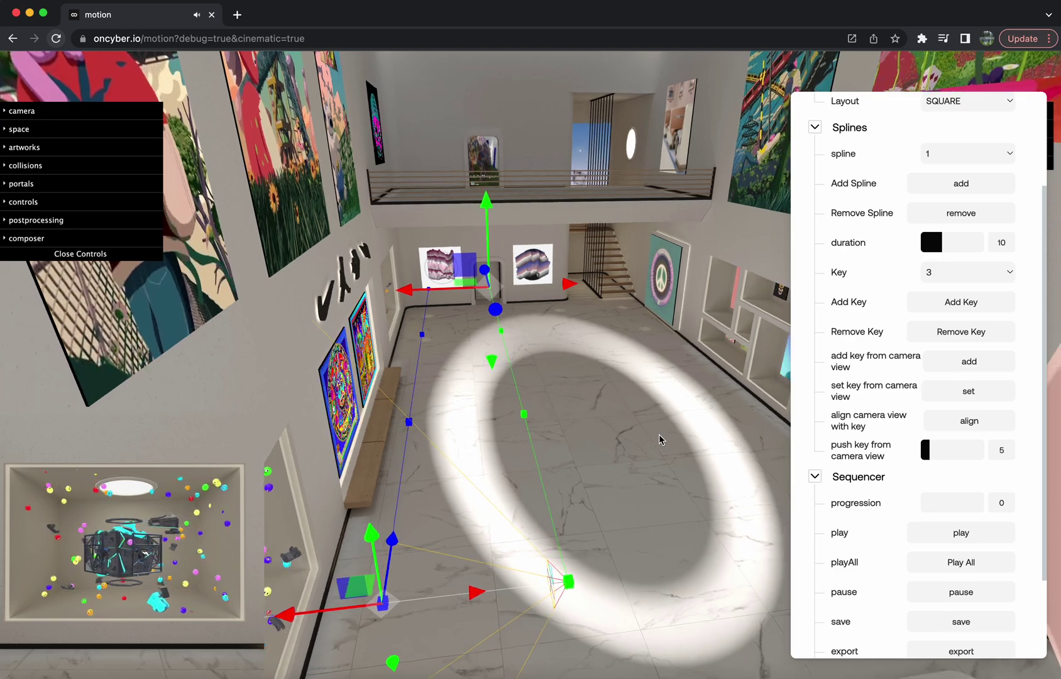
{"action": "scroll", "coordinate": [659, 435], "scroll_direction": "up", "scroll_amount": 2}
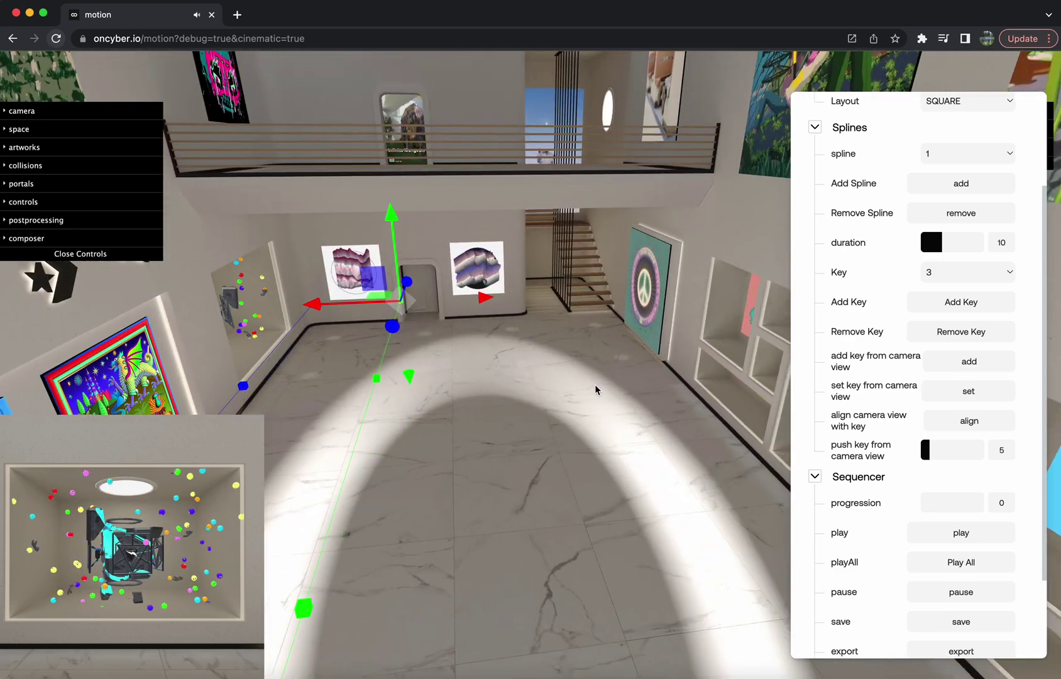
{"action": "left_click_drag", "start_coordinate": [596, 387], "coordinate": [579, 439]}
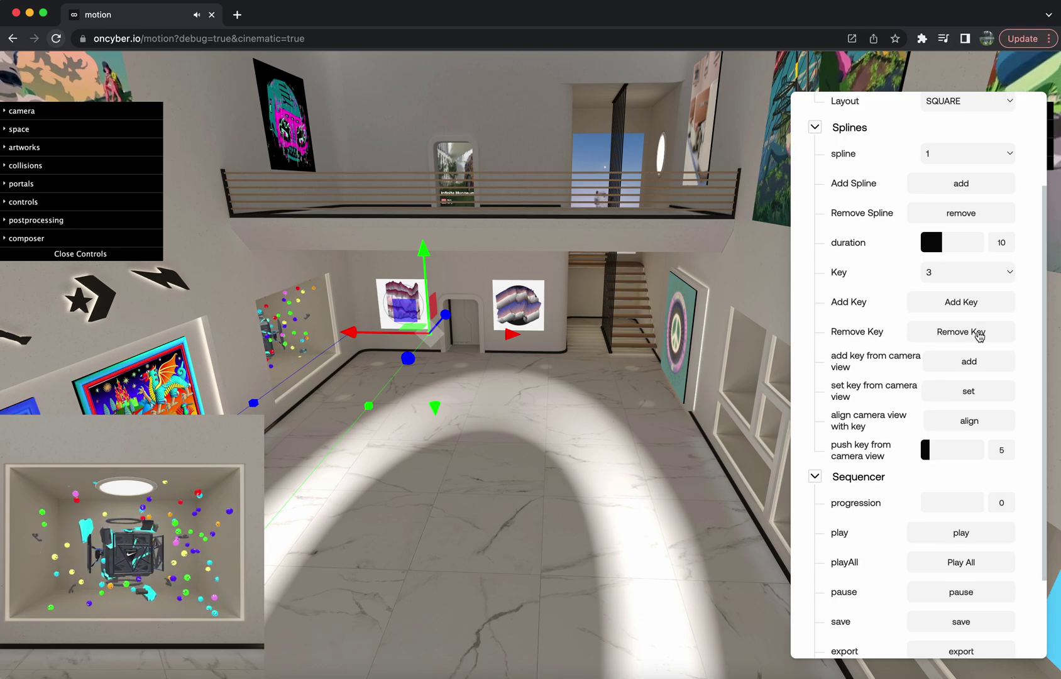
{"action": "left_click", "coordinate": [971, 362]}
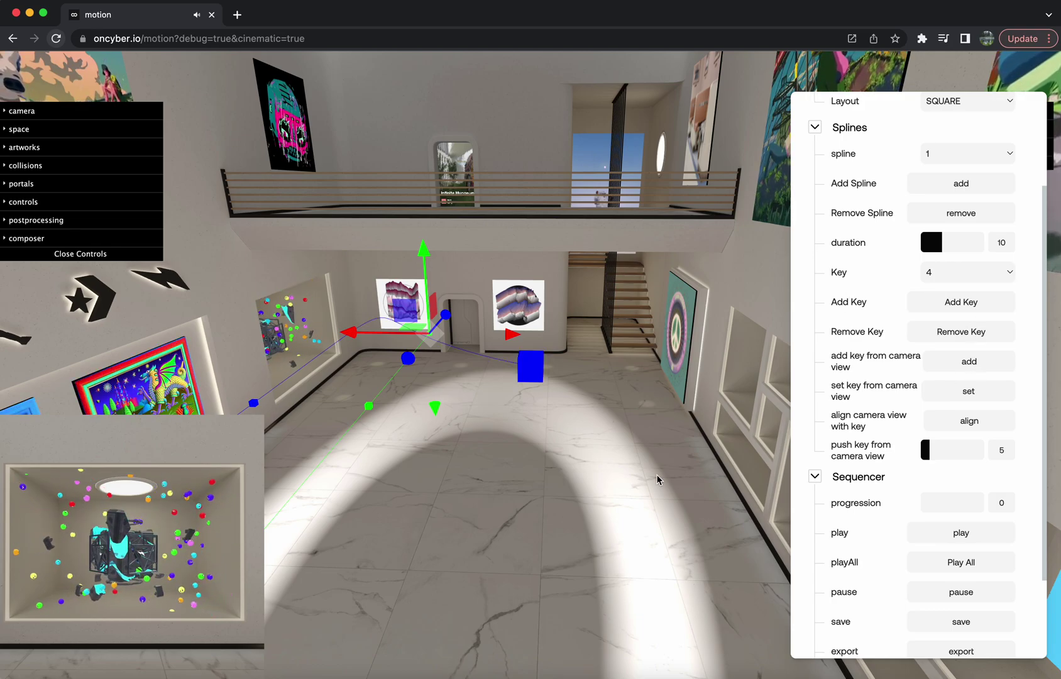
- Remove the key just added from the camera view and keep key 3 as the current key
{"action": "left_click_drag", "start_coordinate": [663, 481], "coordinate": [780, 359]}
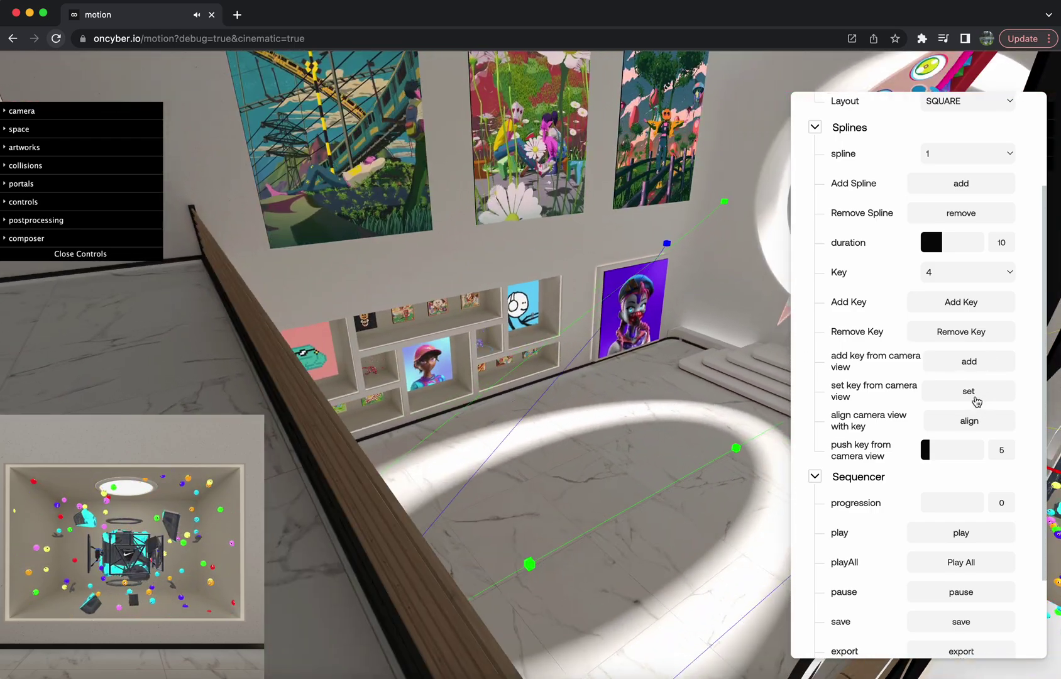
{"action": "left_click", "coordinate": [971, 333]}
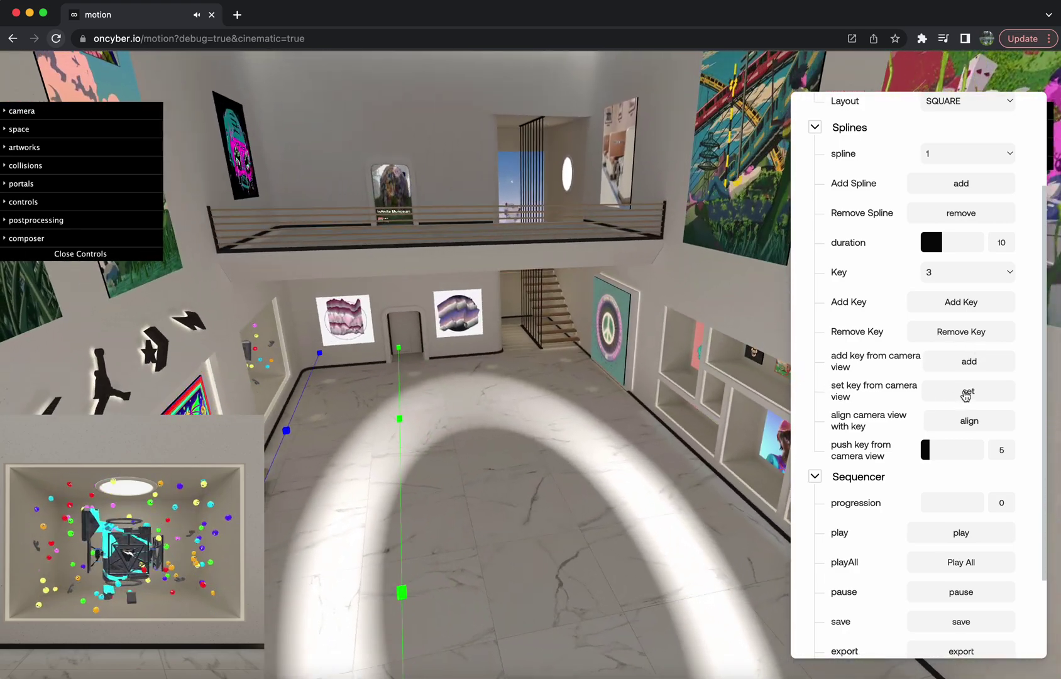
{"action": "left_click", "coordinate": [952, 280]}
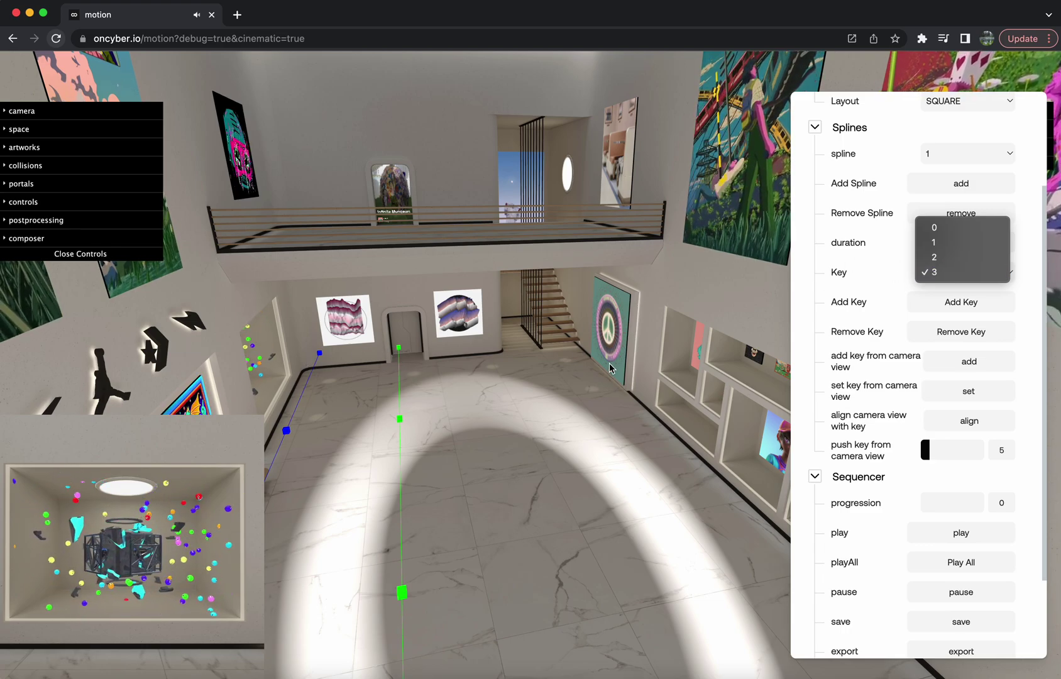
{"action": "left_click", "coordinate": [943, 272]}
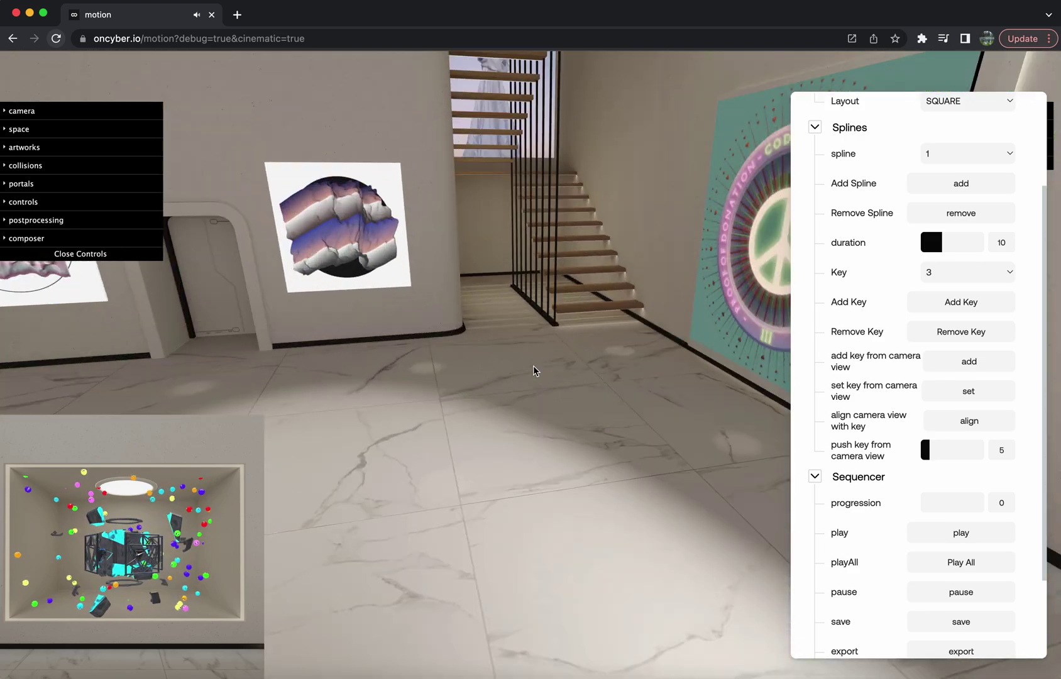
- Set key 3 of spline 1 from a close camera view facing the peace-sign artwork beside the staircase
{"action": "key", "text": "s"}
{"action": "left_click_drag", "start_coordinate": [534, 367], "coordinate": [415, 354]}
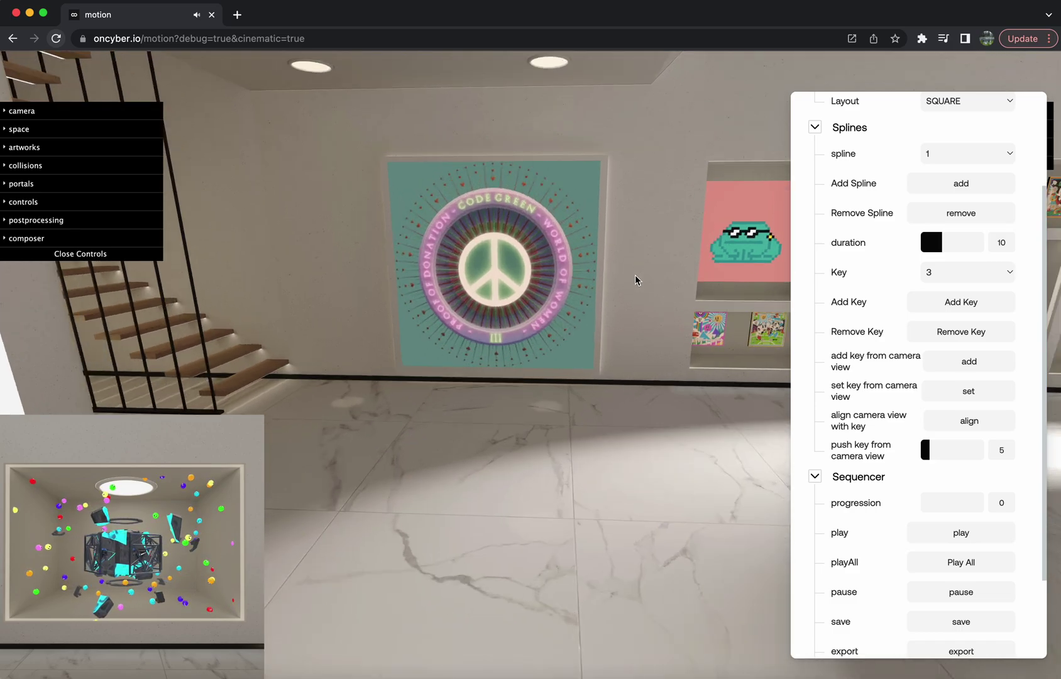
{"action": "left_click", "coordinate": [965, 395]}
{"action": "left_click_drag", "start_coordinate": [499, 518], "coordinate": [595, 494]}
{"action": "scroll", "coordinate": [597, 498], "scroll_direction": "down", "scroll_amount": 10}
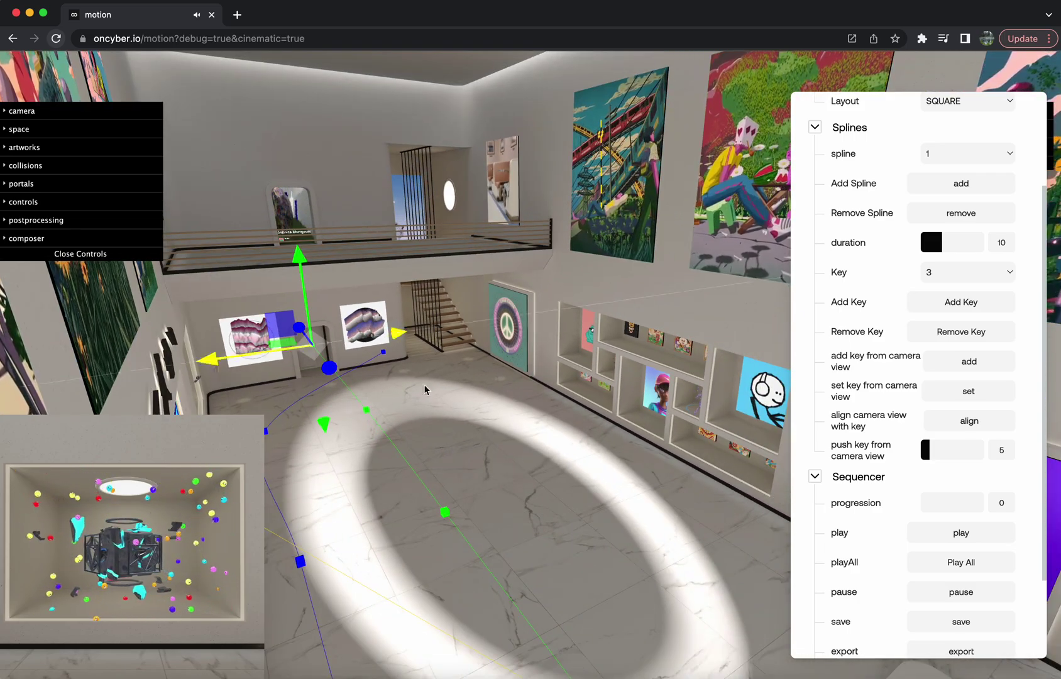
- Align the camera view with key 3 of spline 1
{"action": "left_click_drag", "start_coordinate": [497, 408], "coordinate": [559, 402]}
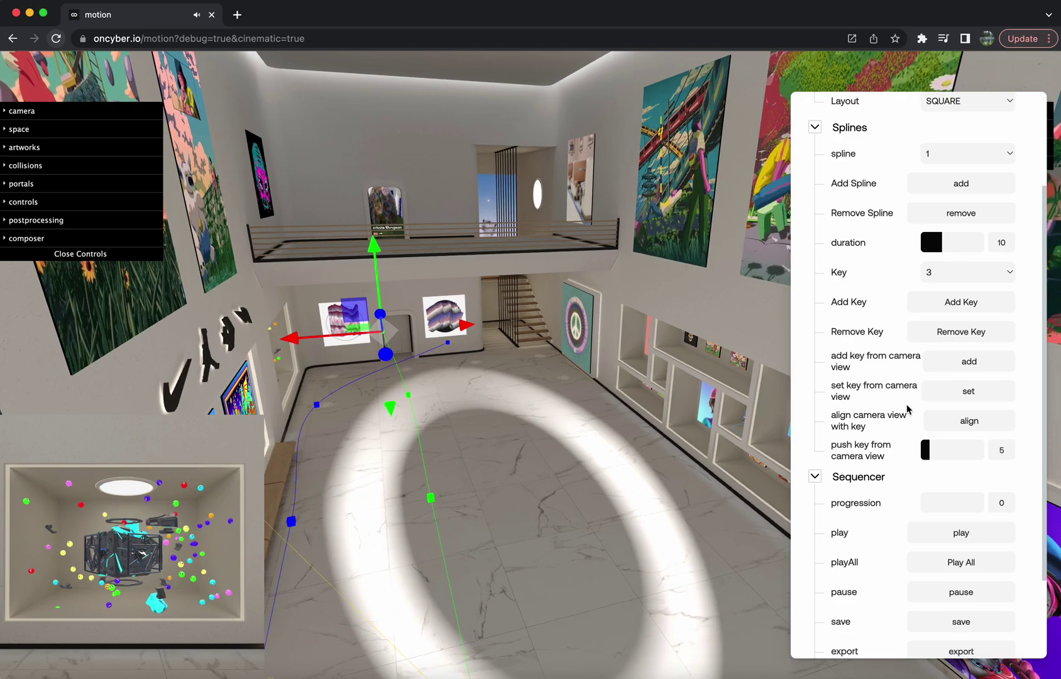
{"action": "scroll", "coordinate": [893, 405], "scroll_direction": "down", "scroll_amount": 3}
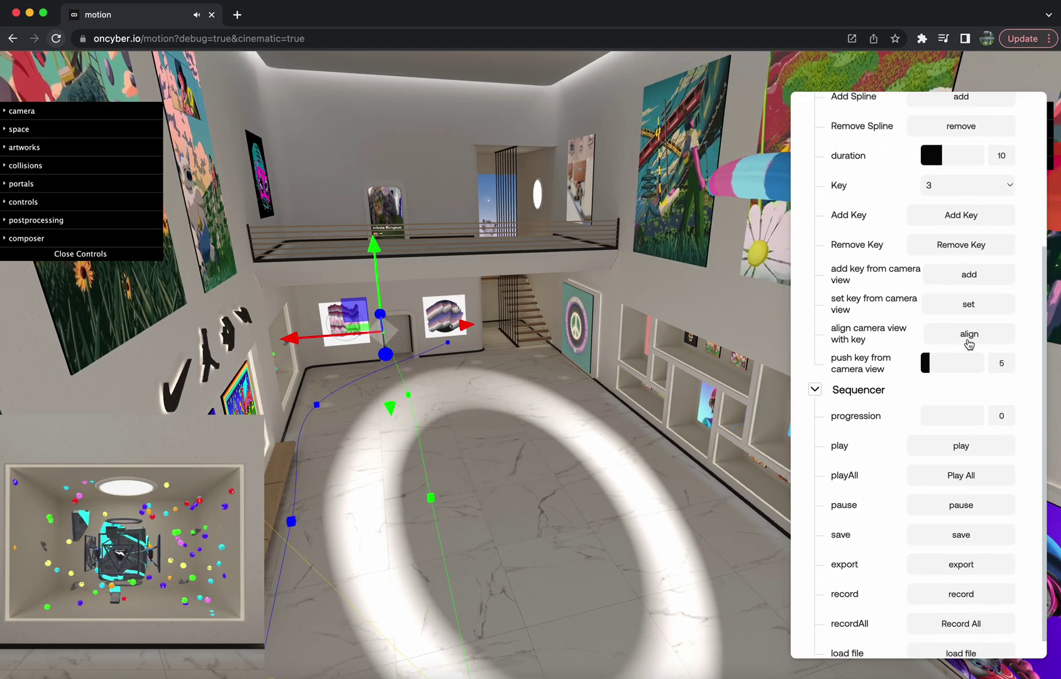
{"action": "left_click", "coordinate": [971, 338]}
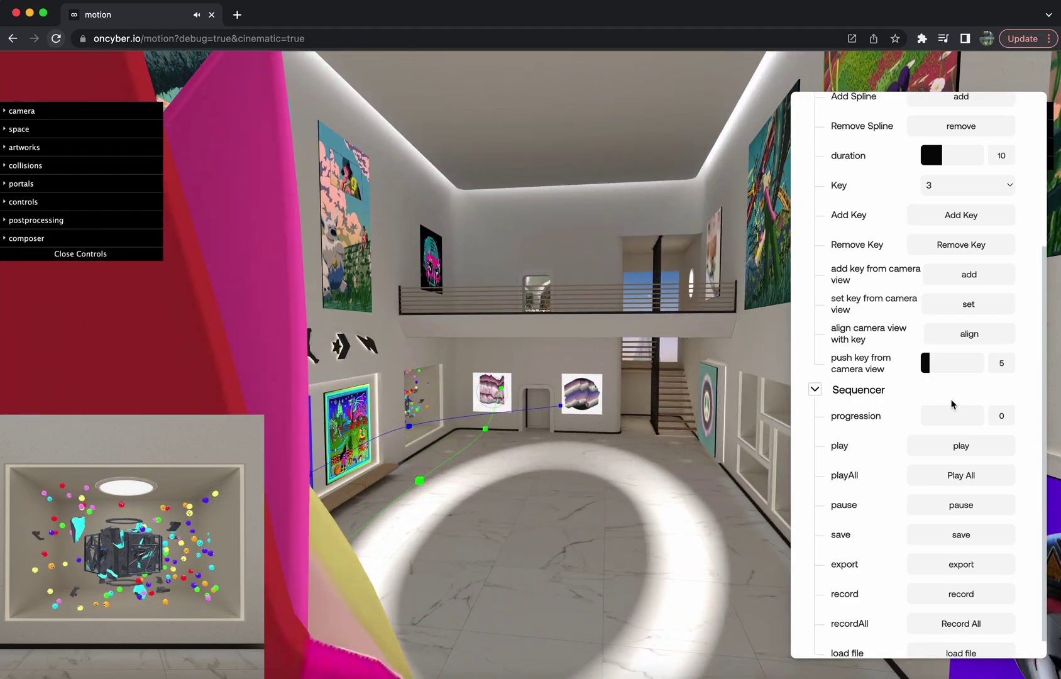
- Select the blue end point of spline 1 in front of the artworks on the far wall
{"action": "scroll", "coordinate": [937, 370], "scroll_direction": "down", "scroll_amount": 1}
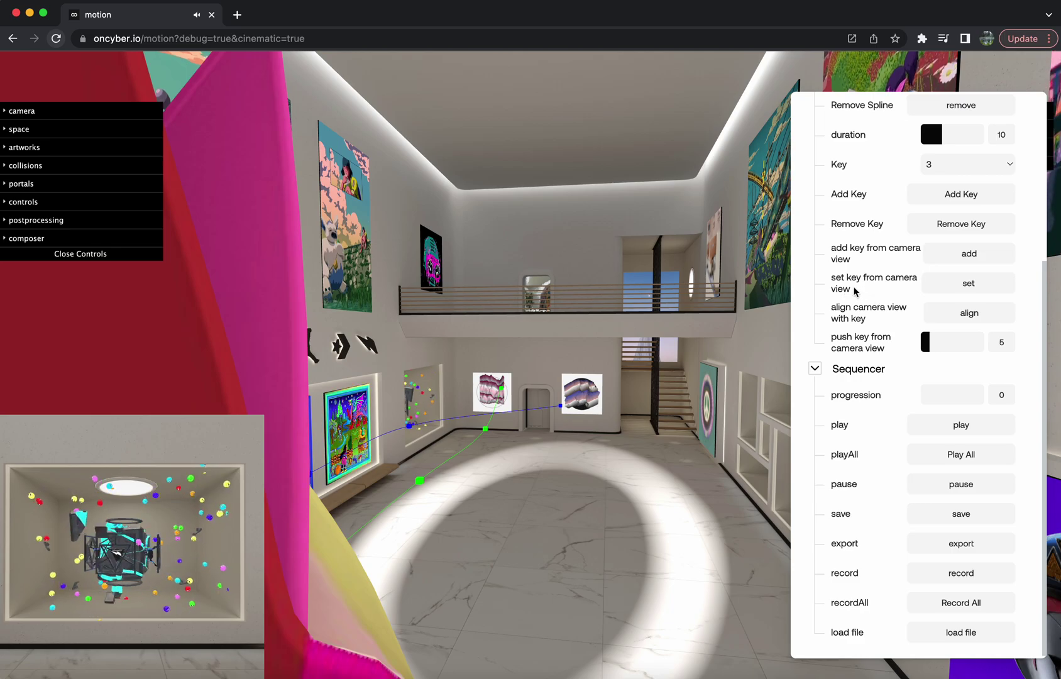
{"action": "mouse_move", "coordinate": [644, 466]}
{"action": "left_mouse_down"}
{"action": "mouse_move", "coordinate": [602, 436]}
{"action": "mouse_move", "coordinate": [518, 469]}
{"action": "mouse_move", "coordinate": [643, 473]}
{"action": "left_mouse_up"}
{"action": "scroll", "coordinate": [598, 439], "scroll_direction": "up", "scroll_amount": 5}
{"action": "scroll", "coordinate": [598, 439], "scroll_direction": "up", "scroll_amount": 3}
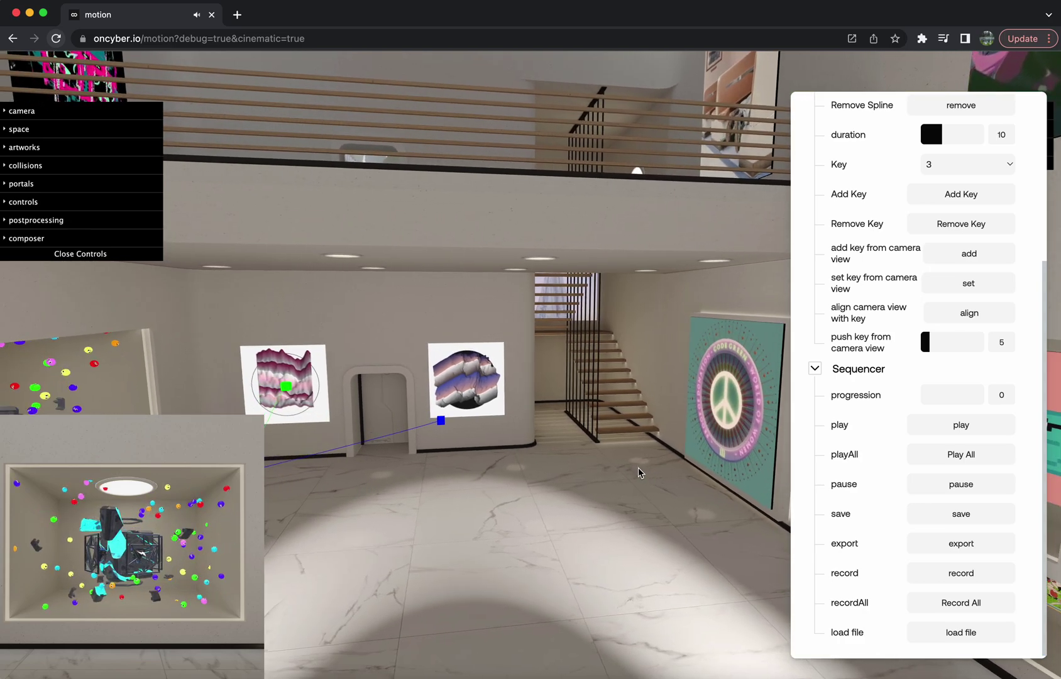
{"action": "left_click", "coordinate": [440, 421]}
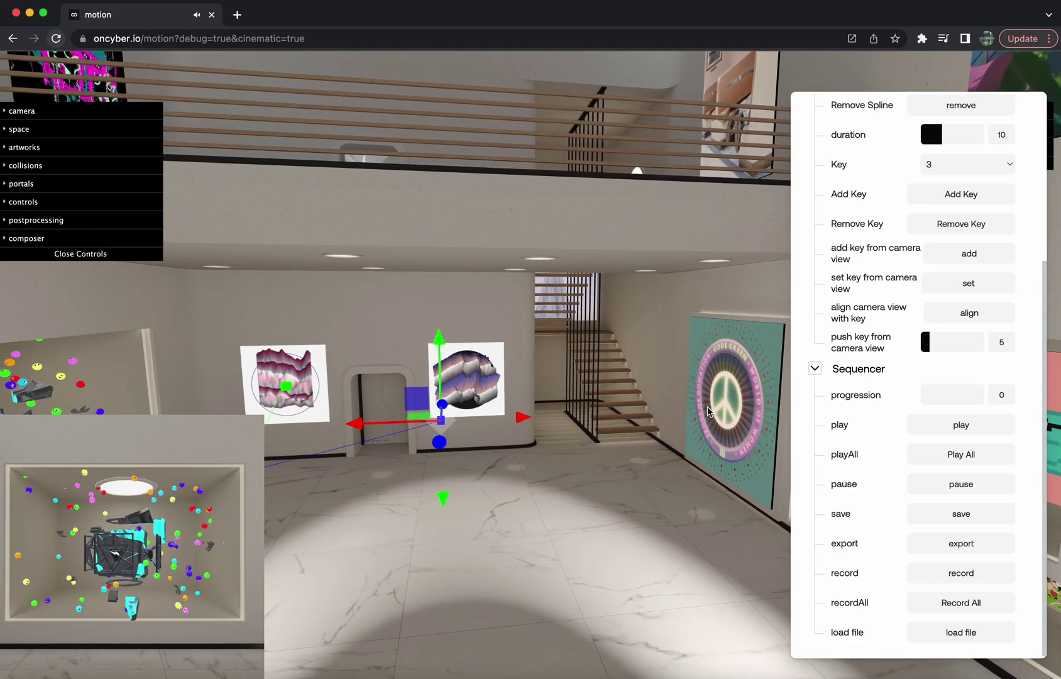
{"action": "left_click_drag", "start_coordinate": [501, 534], "coordinate": [520, 551]}
{"action": "scroll", "coordinate": [520, 552], "scroll_direction": "up", "scroll_amount": 5}
{"action": "scroll", "coordinate": [520, 551], "scroll_direction": "down", "scroll_amount": 5}
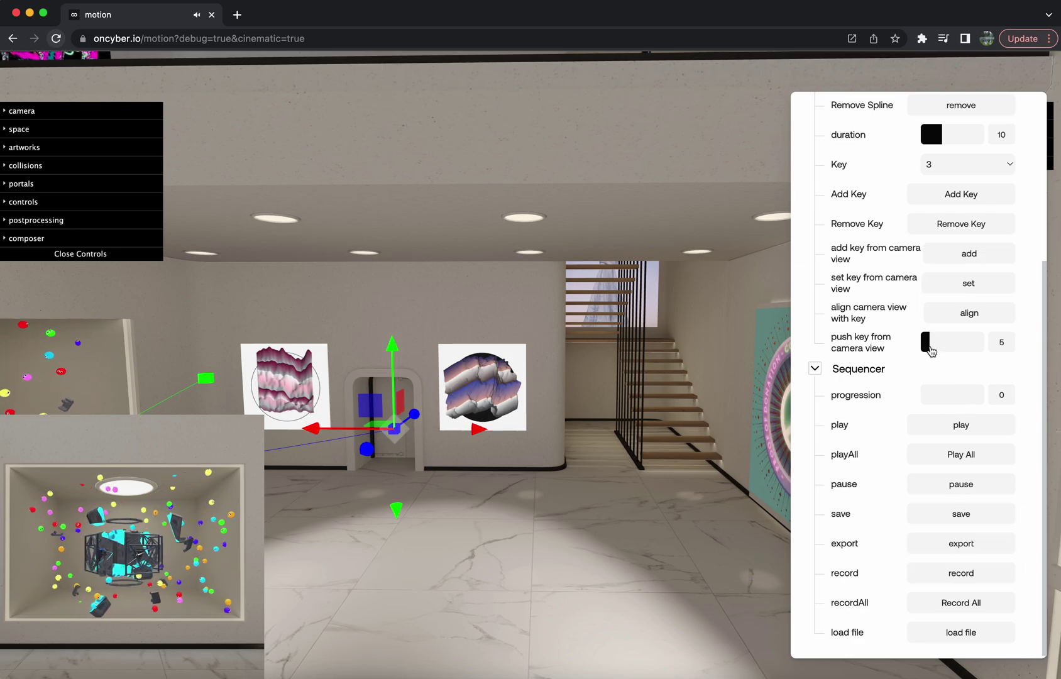
- Set the push distance from camera view to 6.3 and set key 3 from the view facing the far wall
{"action": "mouse_move", "coordinate": [930, 351]}
{"action": "left_mouse_down"}
{"action": "mouse_move", "coordinate": [972, 350]}
{"action": "mouse_move", "coordinate": [937, 350]}
{"action": "left_mouse_up"}
{"action": "scroll", "coordinate": [640, 451], "scroll_direction": "down", "scroll_amount": 5}
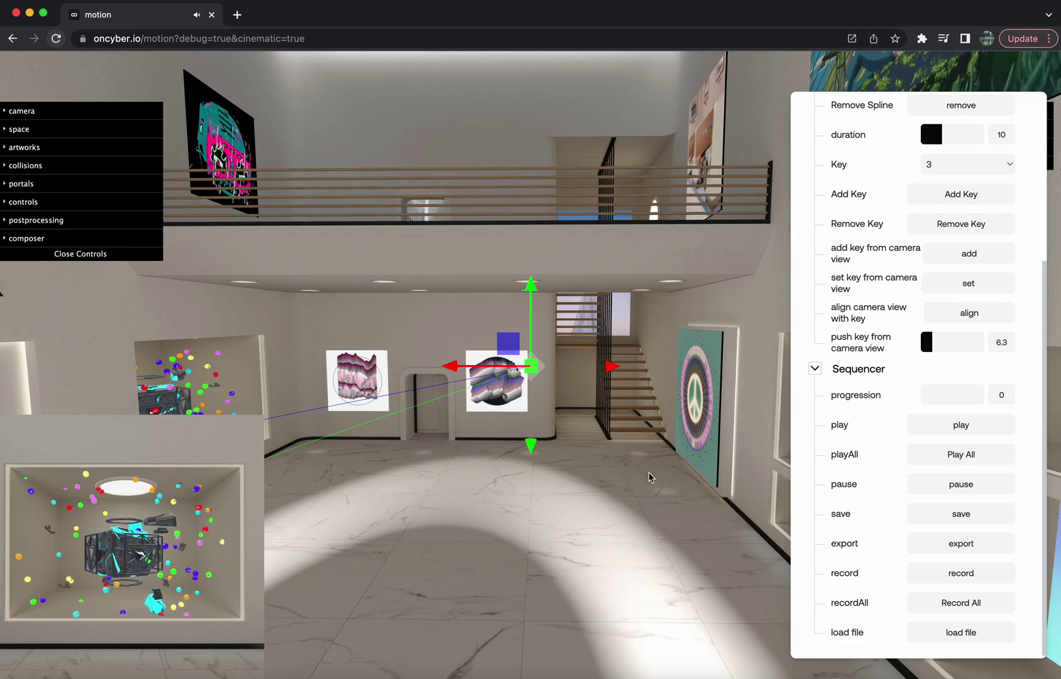
{"action": "left_click_drag", "start_coordinate": [652, 476], "coordinate": [623, 465]}
{"action": "left_click", "coordinate": [680, 375]}
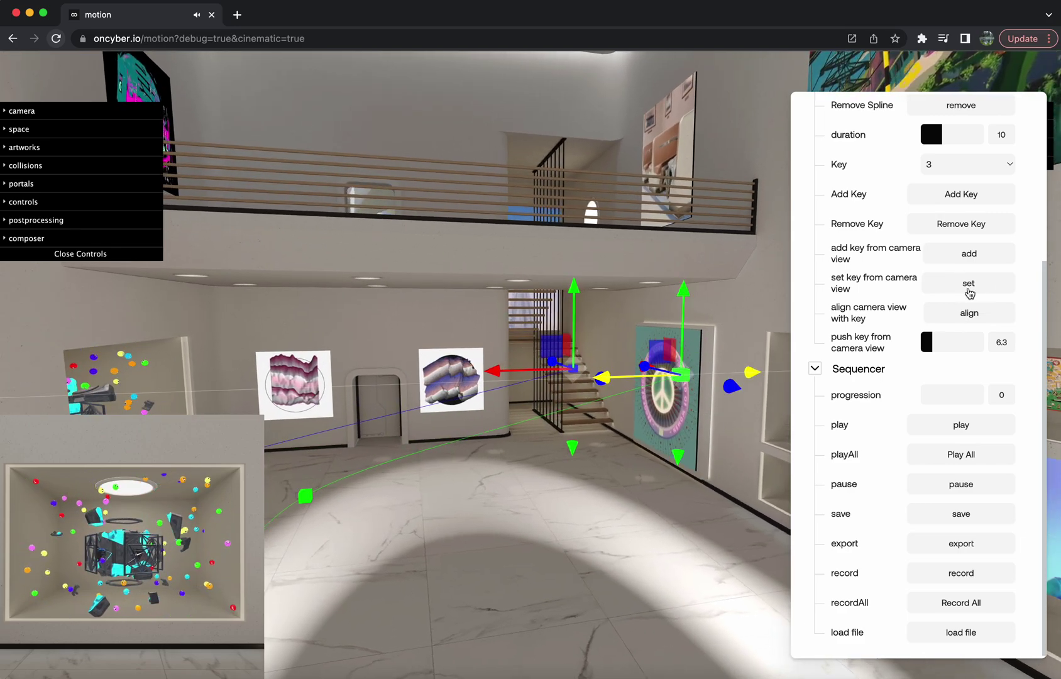
- Scrub the sequencer progression to 0.96 and shift the blue end point of spline 1 horizontally toward the far wall's doorway
{"action": "scroll", "coordinate": [957, 352], "scroll_direction": "down", "scroll_amount": 1}
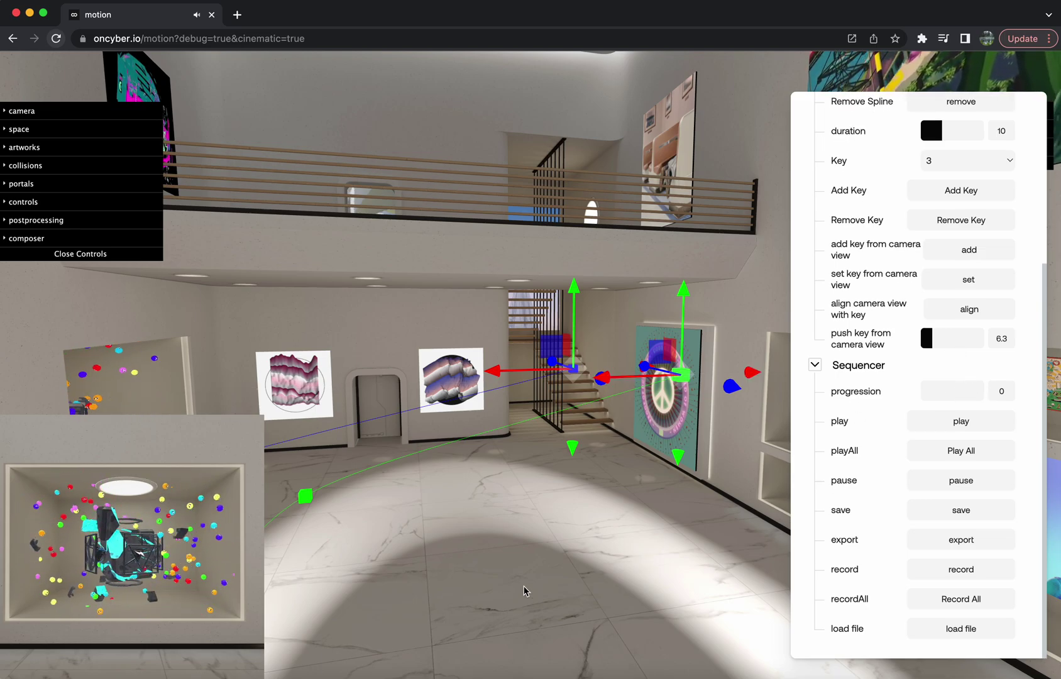
{"action": "left_click_drag", "start_coordinate": [524, 586], "coordinate": [548, 568]}
{"action": "scroll", "coordinate": [552, 556], "scroll_direction": "down", "scroll_amount": 10}
{"action": "scroll", "coordinate": [552, 556], "scroll_direction": "up", "scroll_amount": 5}
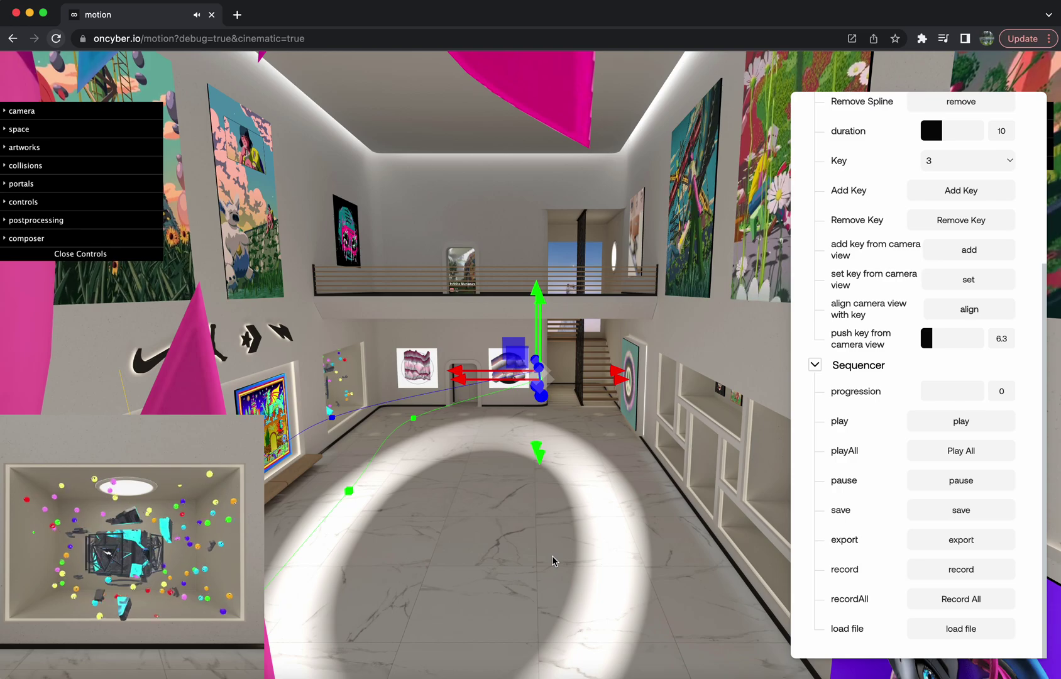
{"action": "left_click_drag", "start_coordinate": [965, 400], "coordinate": [981, 416]}
{"action": "scroll", "coordinate": [584, 488], "scroll_direction": "up", "scroll_amount": 5}
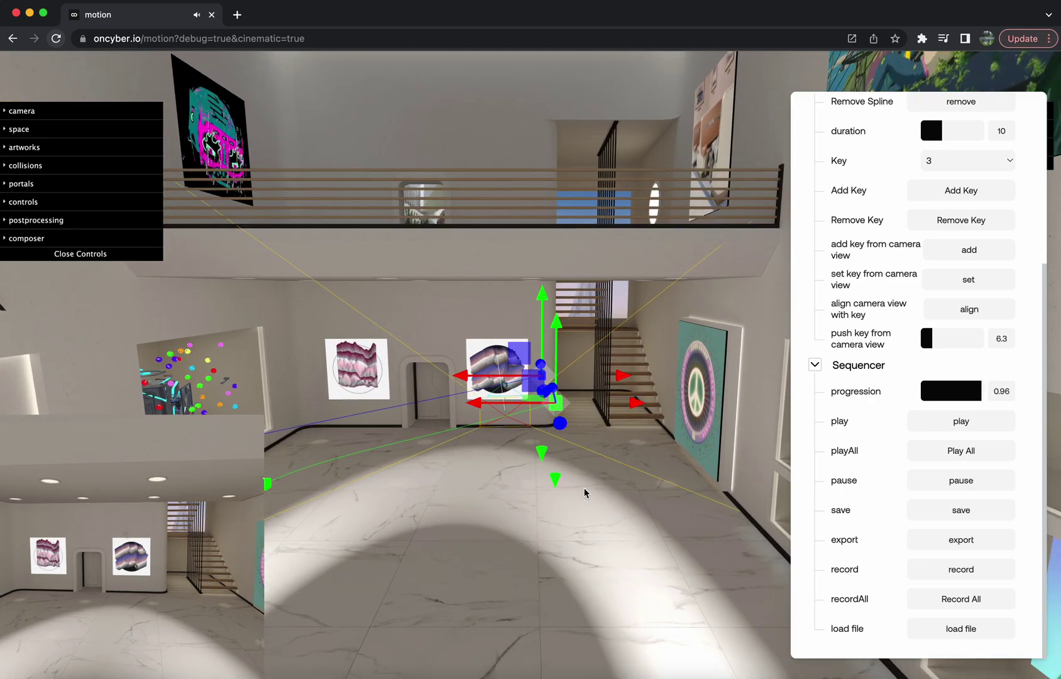
{"action": "left_click_drag", "start_coordinate": [652, 516], "coordinate": [668, 547]}
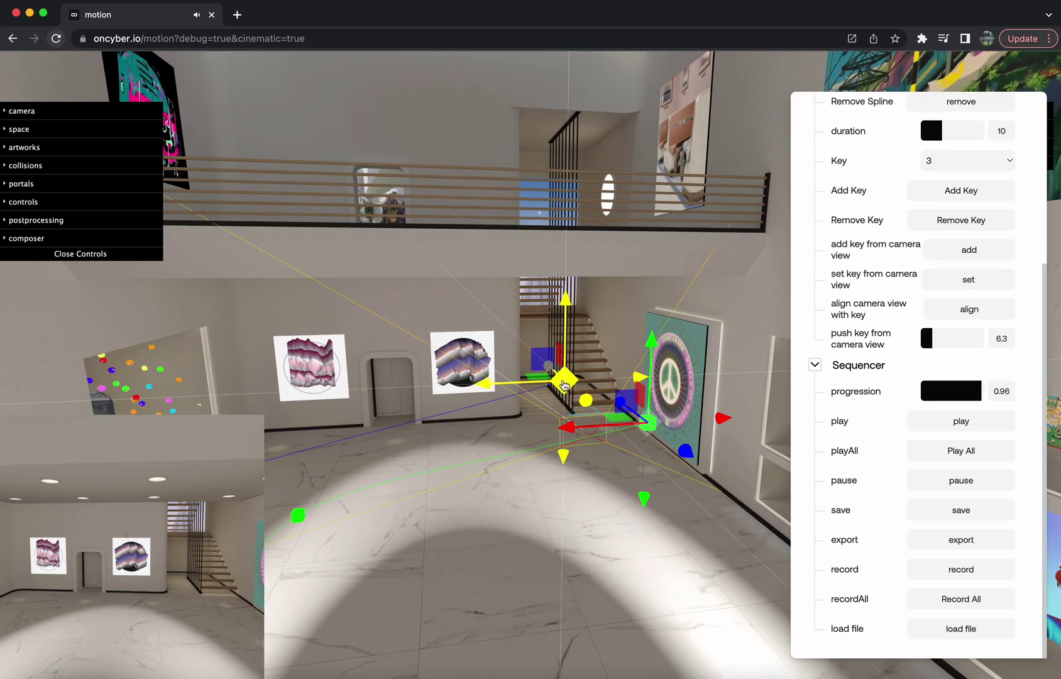
{"action": "left_click_drag", "start_coordinate": [490, 389], "coordinate": [463, 410]}
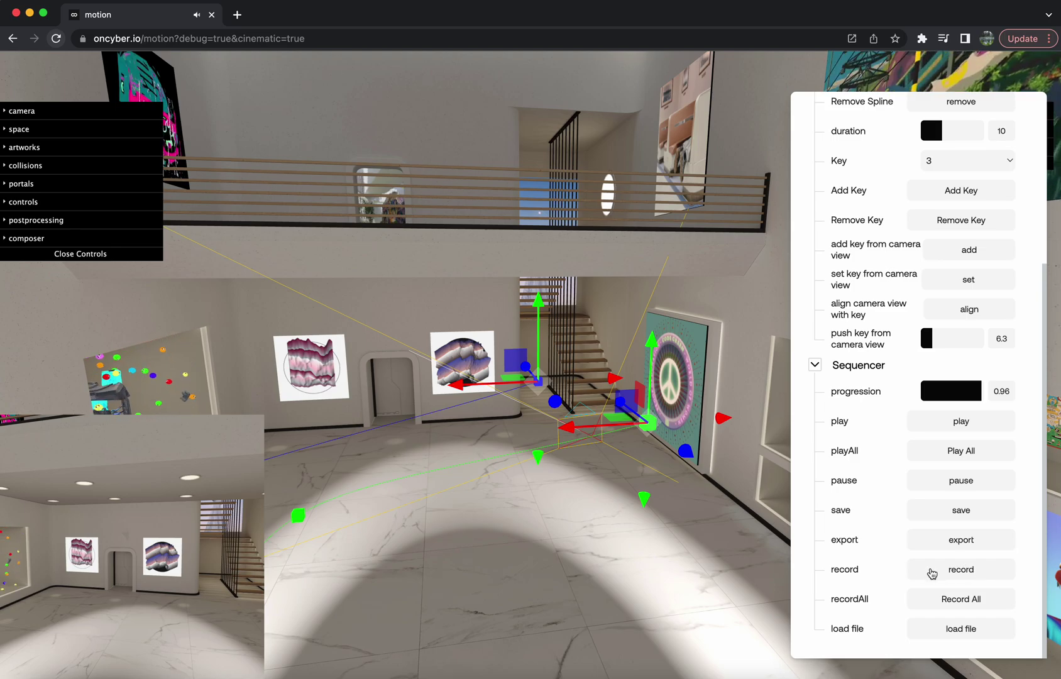
- Switch the current spline to spline 0 and bring up its sequencer controls
{"action": "scroll", "coordinate": [971, 272], "scroll_direction": "up", "scroll_amount": 4}
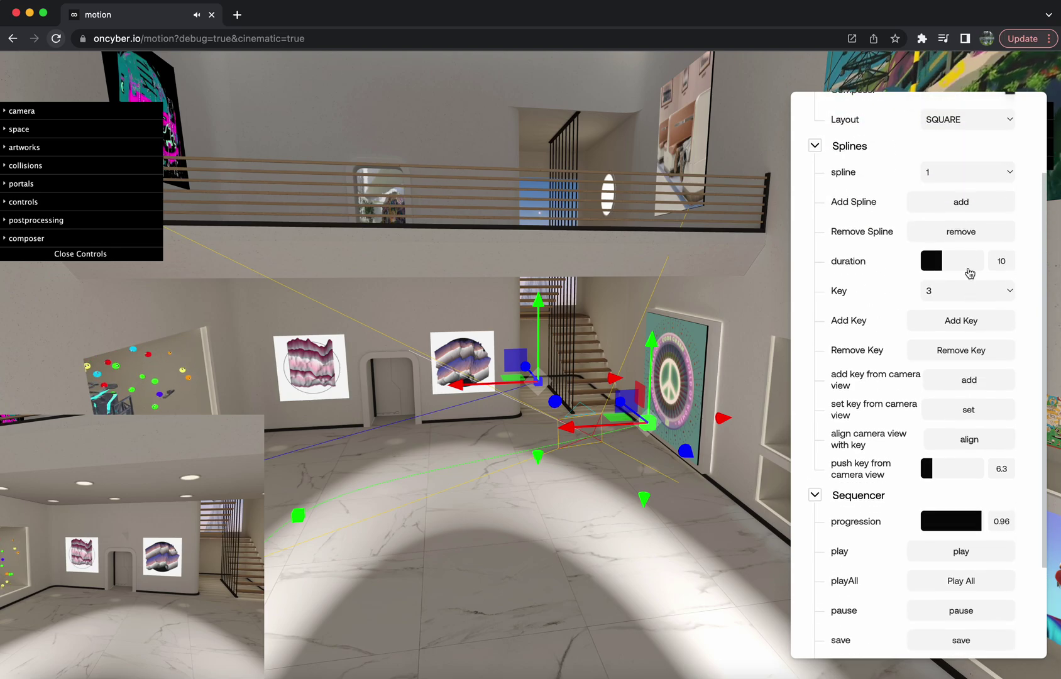
{"action": "left_click", "coordinate": [966, 172]}
{"action": "left_click", "coordinate": [965, 158]}
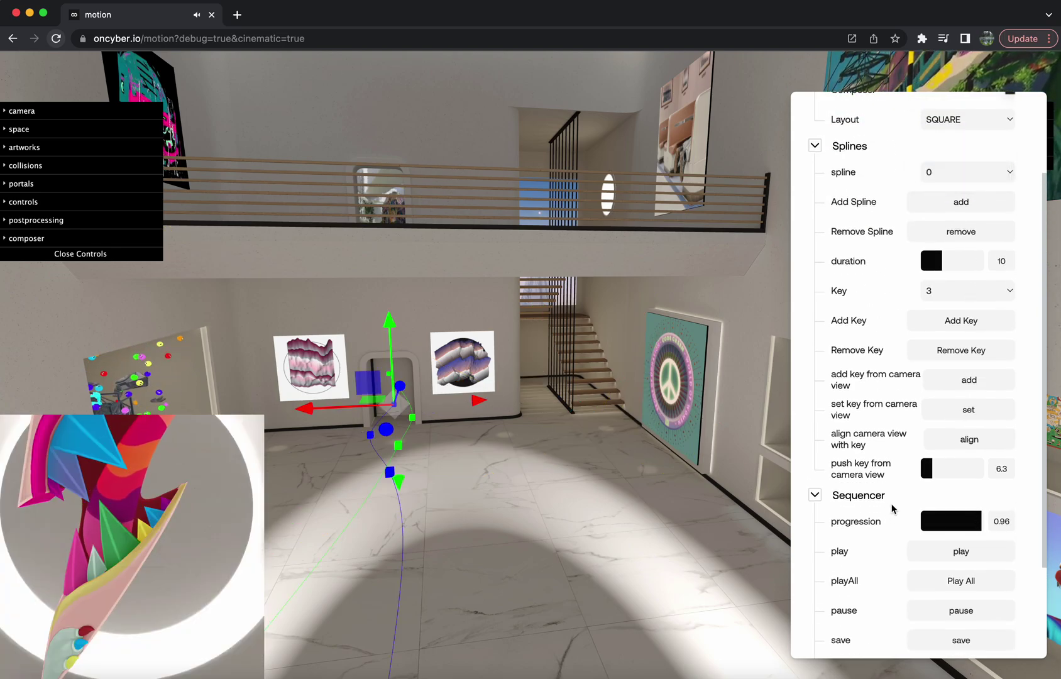
{"action": "scroll", "coordinate": [893, 508], "scroll_direction": "down", "scroll_amount": 4}
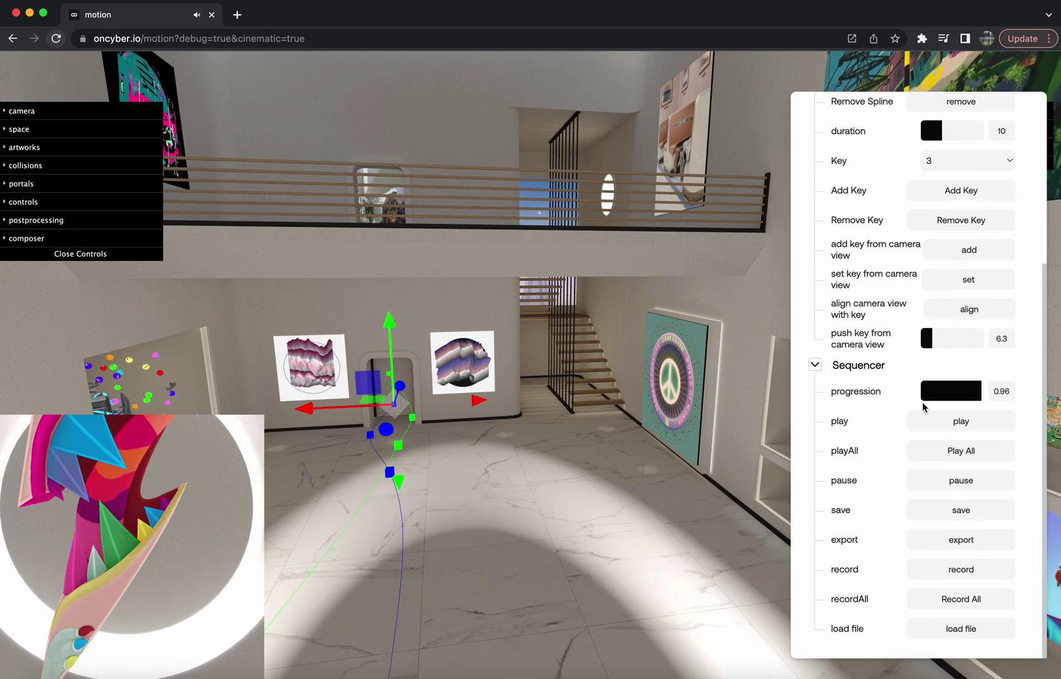
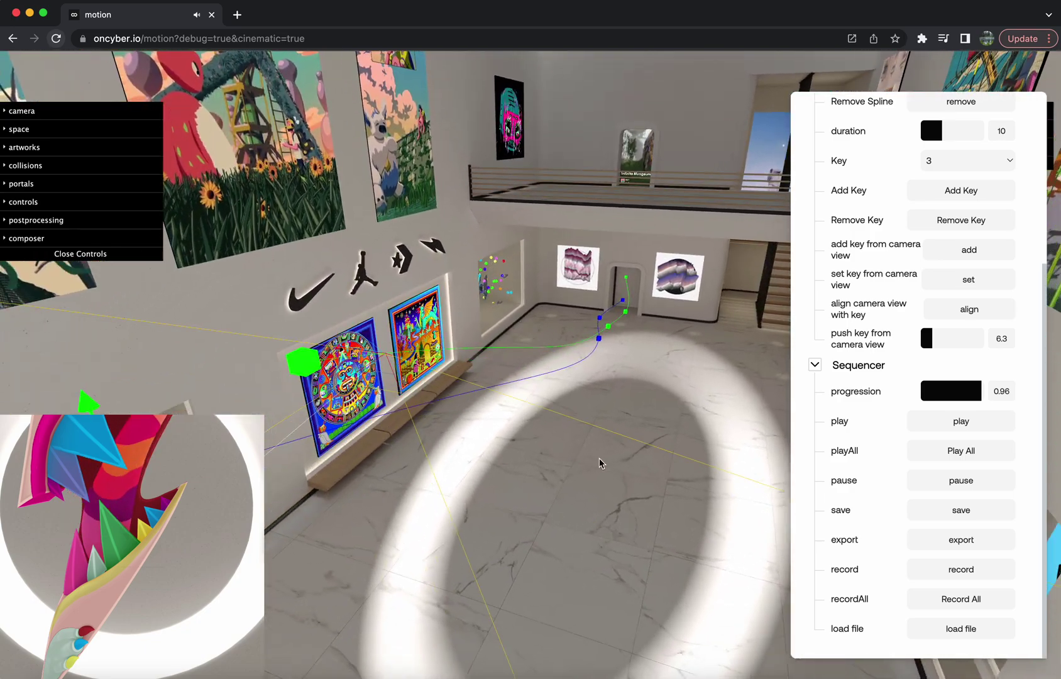
- Switch the current spline to spline 1 and back to spline 0 to compare the two paths
{"action": "left_click_drag", "start_coordinate": [605, 460], "coordinate": [644, 394]}
{"action": "left_click_drag", "start_coordinate": [538, 466], "coordinate": [602, 461]}
{"action": "scroll", "coordinate": [890, 255], "scroll_direction": "up", "scroll_amount": 3}
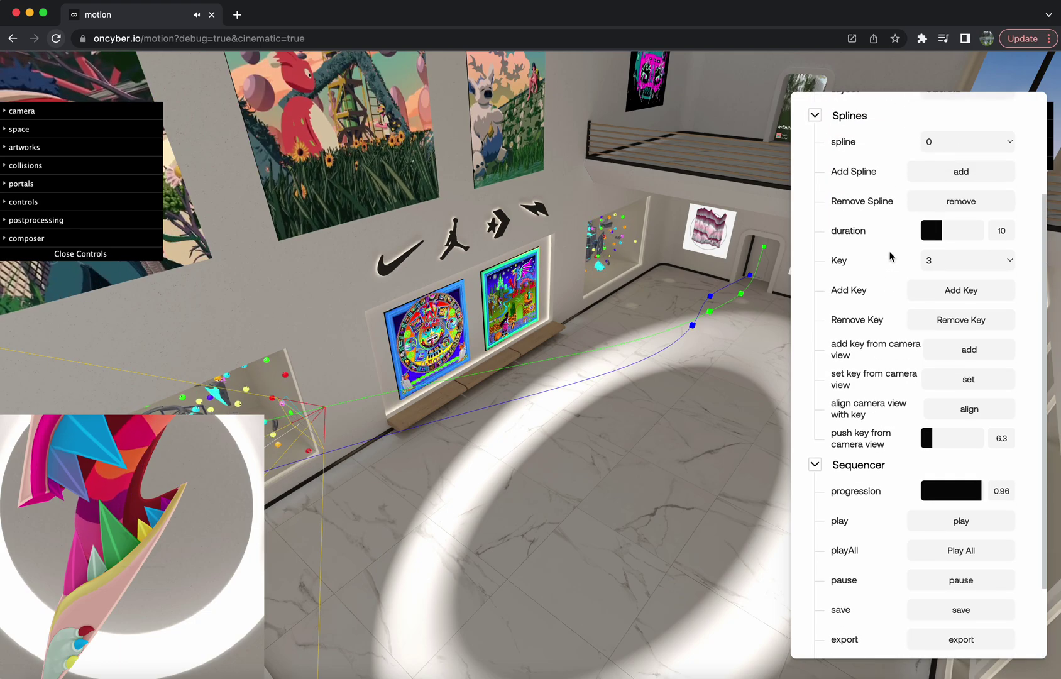
{"action": "left_click", "coordinate": [941, 145]}
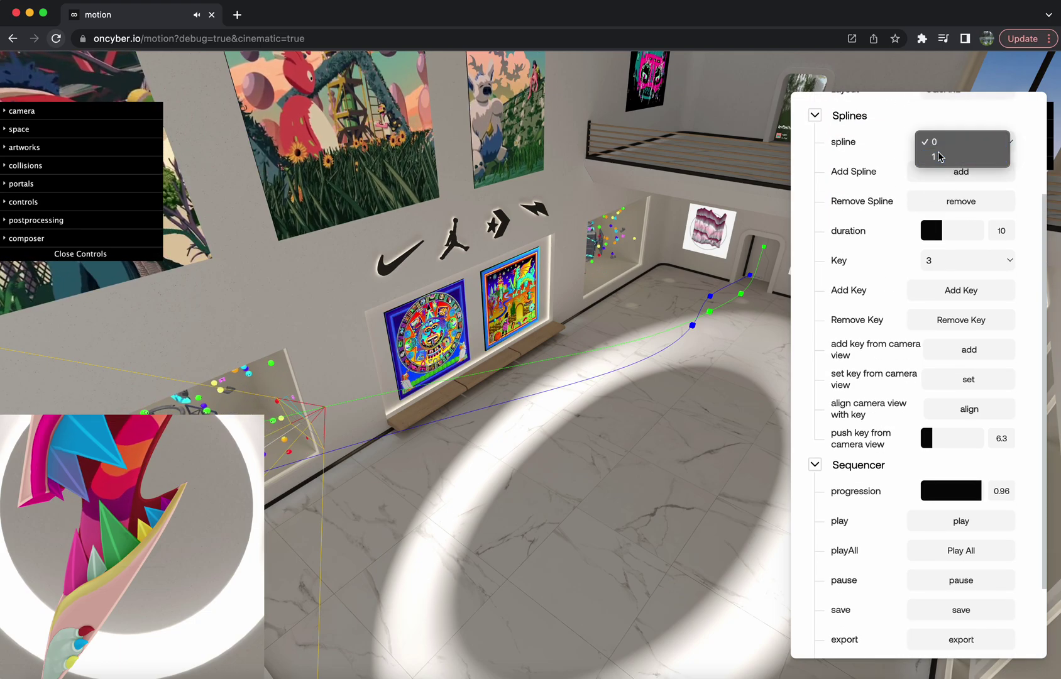
{"action": "left_click", "coordinate": [939, 155]}
{"action": "left_click", "coordinate": [941, 142]}
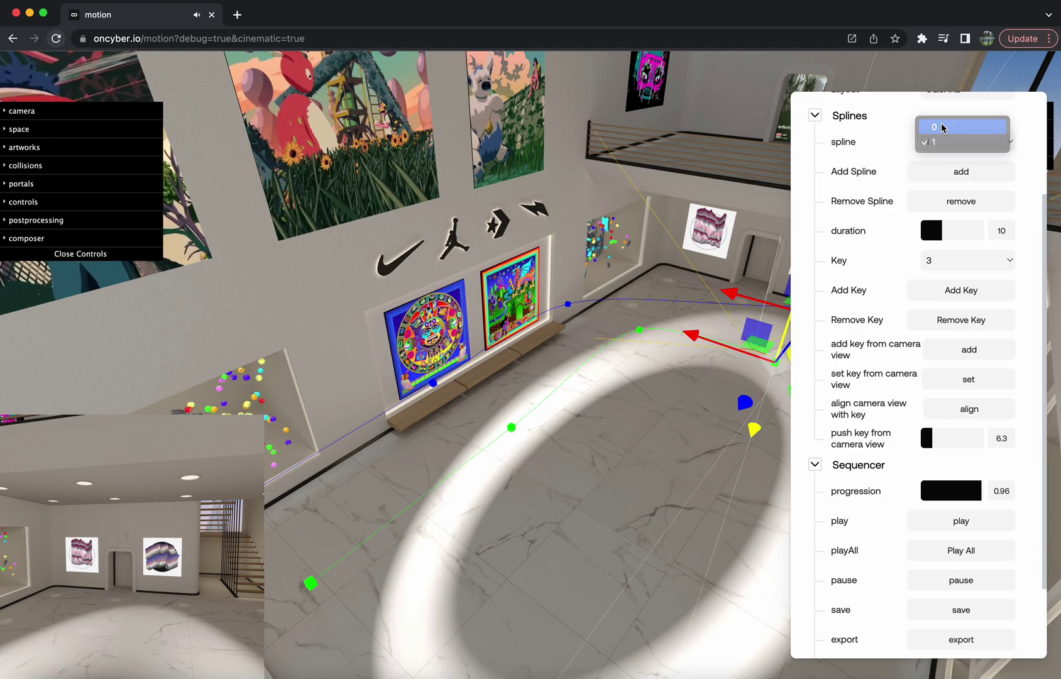
{"action": "left_click", "coordinate": [937, 128]}
- Remove the current spline, check the spline list, and reload the page to reset the gallery
{"action": "left_click", "coordinate": [954, 201]}
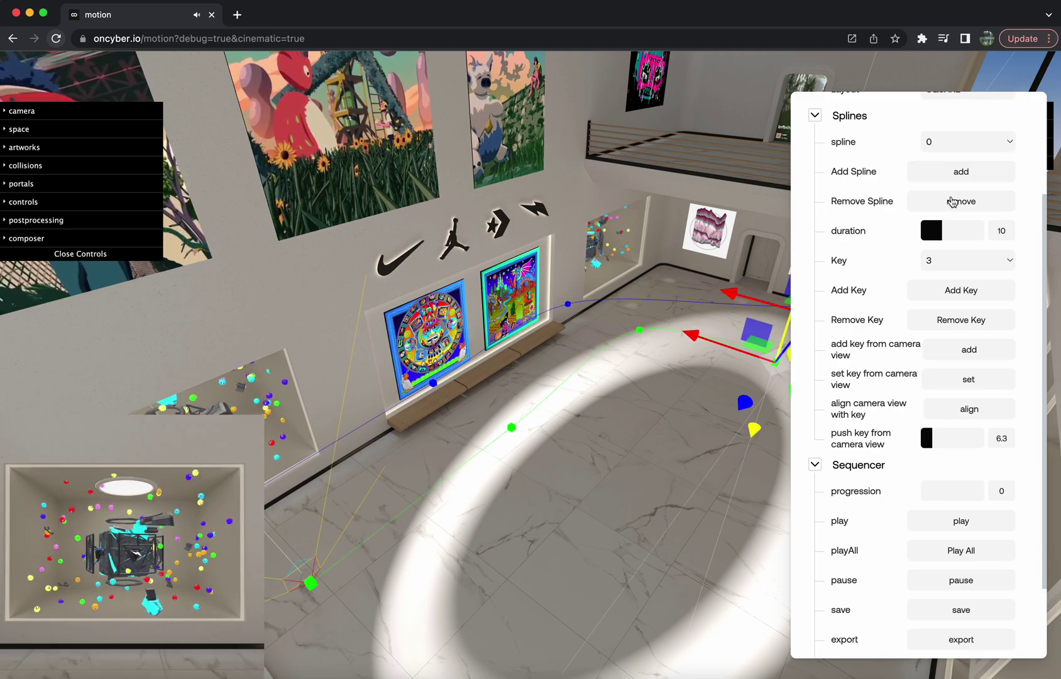
{"action": "left_click", "coordinate": [955, 141]}
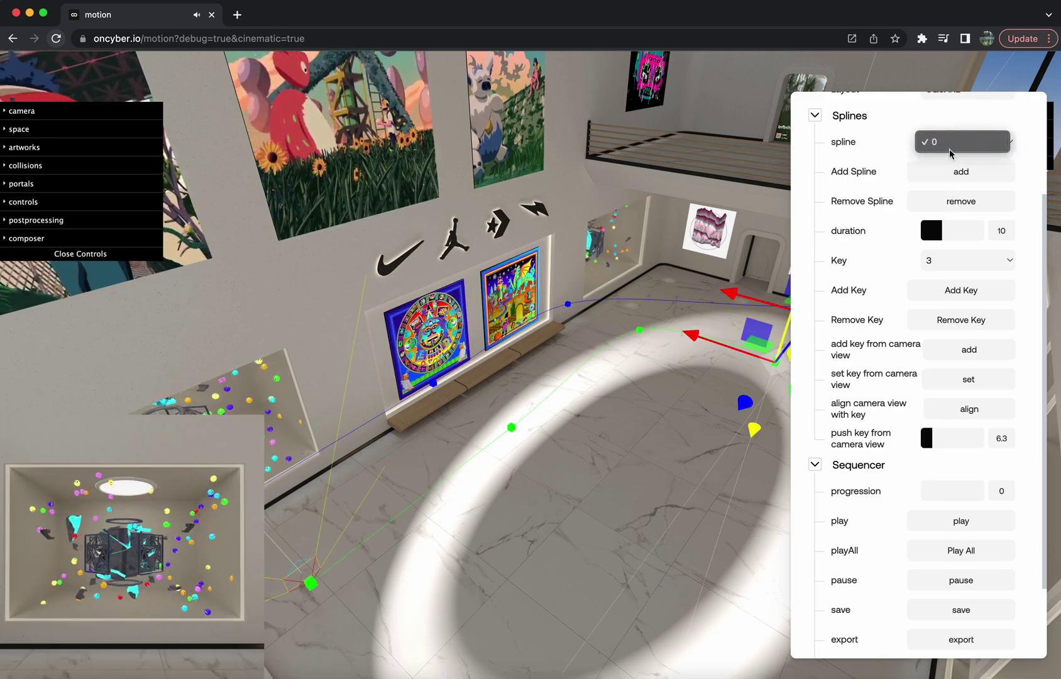
{"action": "left_click", "coordinate": [955, 142]}
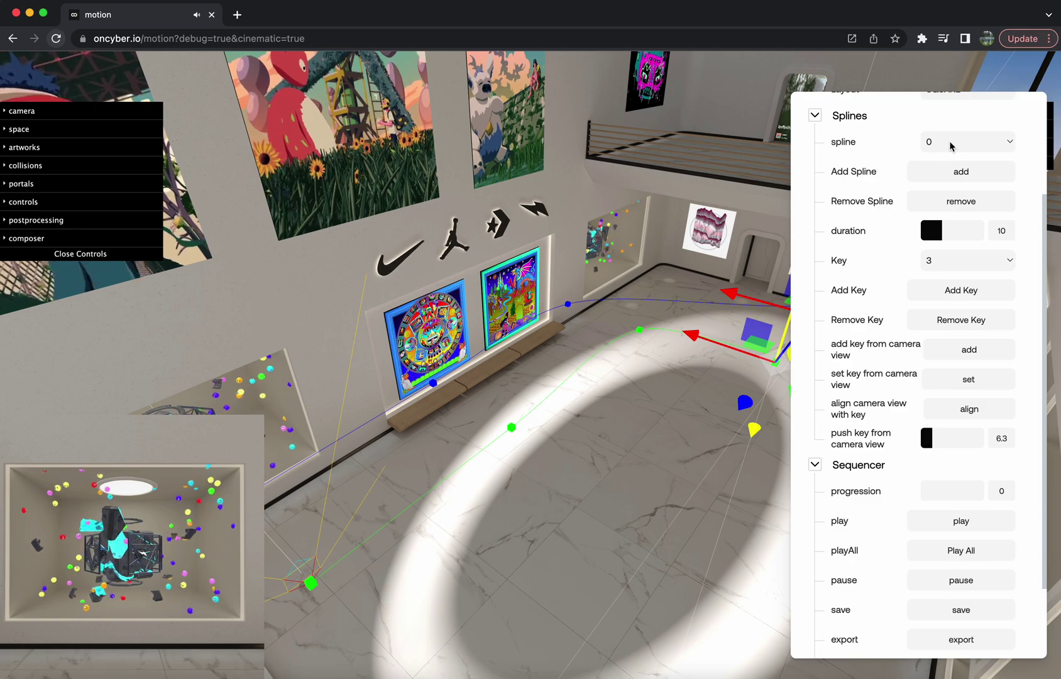
{"action": "left_click", "coordinate": [56, 39]}
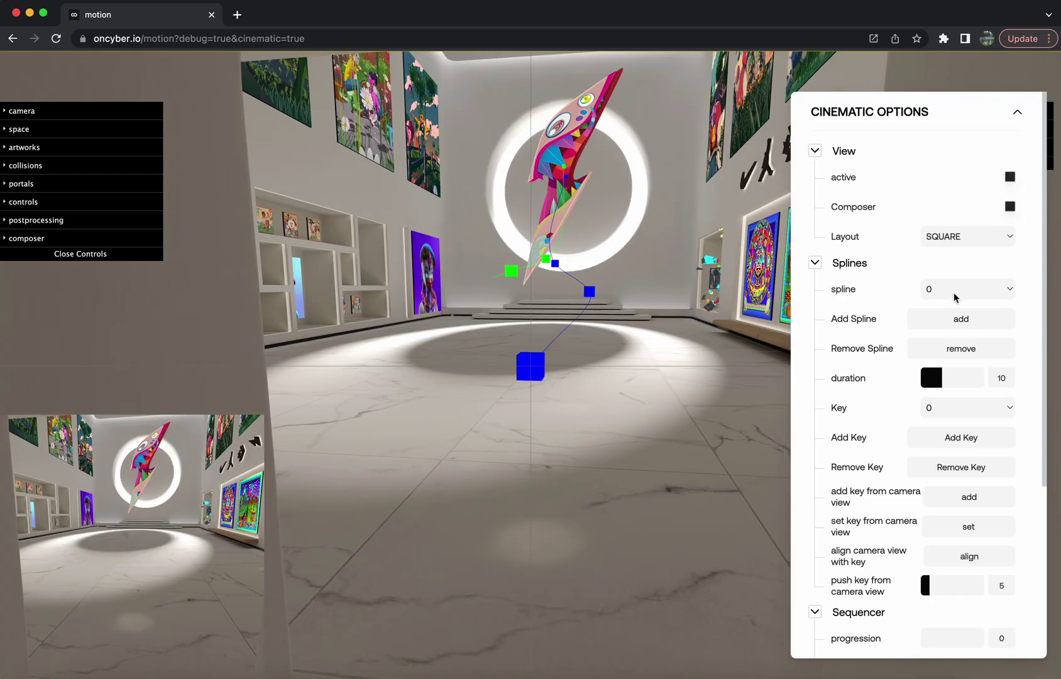
- Check the spline list of the reloaded gallery and remove spline 0
{"action": "left_click", "coordinate": [892, 291]}
{"action": "left_click", "coordinate": [954, 291]}
{"action": "left_click", "coordinate": [964, 350]}
- Examine the rows of green and blue spline points along the artwork wall from different sides of the hall
{"action": "mouse_move", "coordinate": [671, 364]}
{"action": "left_mouse_down"}
{"action": "mouse_move", "coordinate": [614, 386]}
{"action": "mouse_move", "coordinate": [565, 350]}
{"action": "mouse_move", "coordinate": [389, 359]}
{"action": "left_mouse_up"}
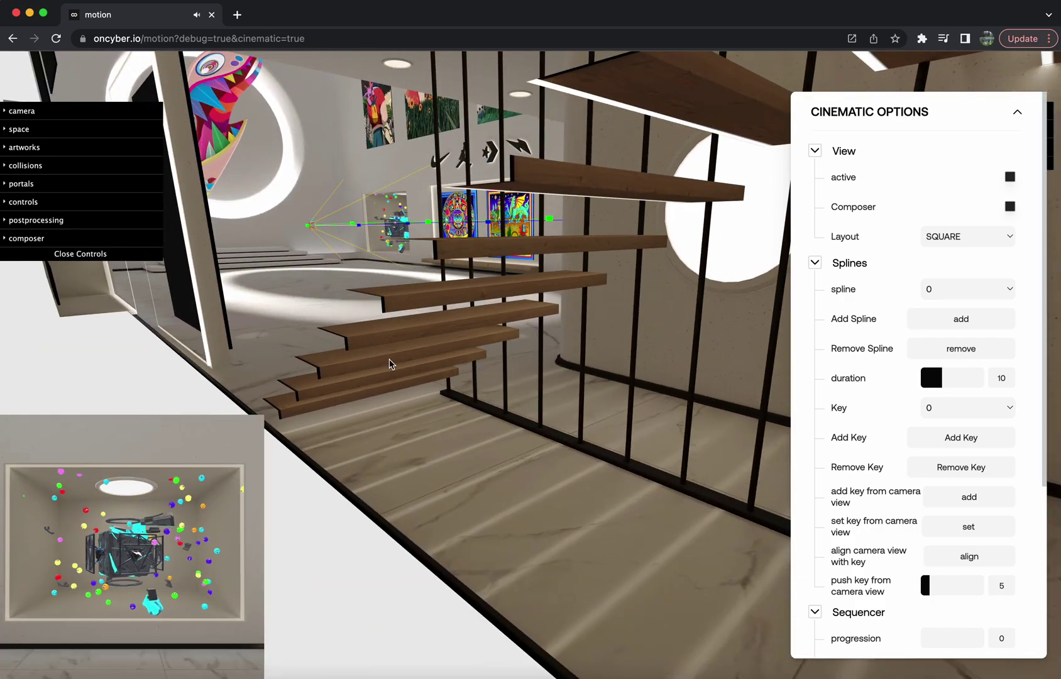
{"action": "scroll", "coordinate": [390, 361], "scroll_direction": "up", "scroll_amount": 8}
{"action": "right_click_drag", "start_coordinate": [390, 362], "coordinate": [537, 502]}
{"action": "right_click_drag", "start_coordinate": [444, 415], "coordinate": [546, 539]}
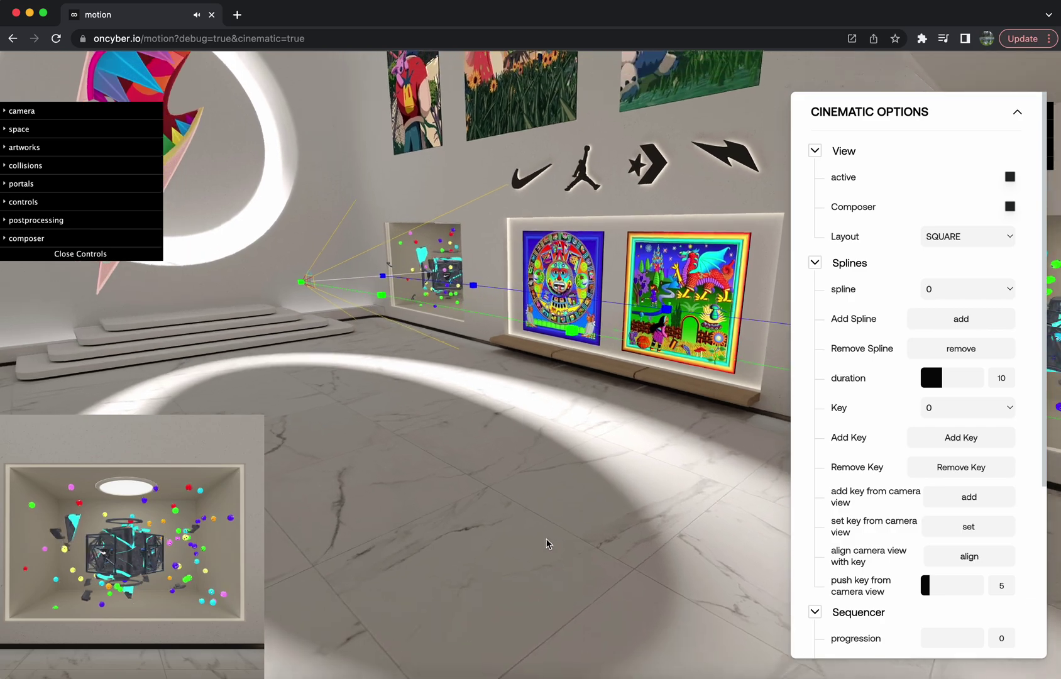
{"action": "left_click_drag", "start_coordinate": [561, 526], "coordinate": [395, 465]}
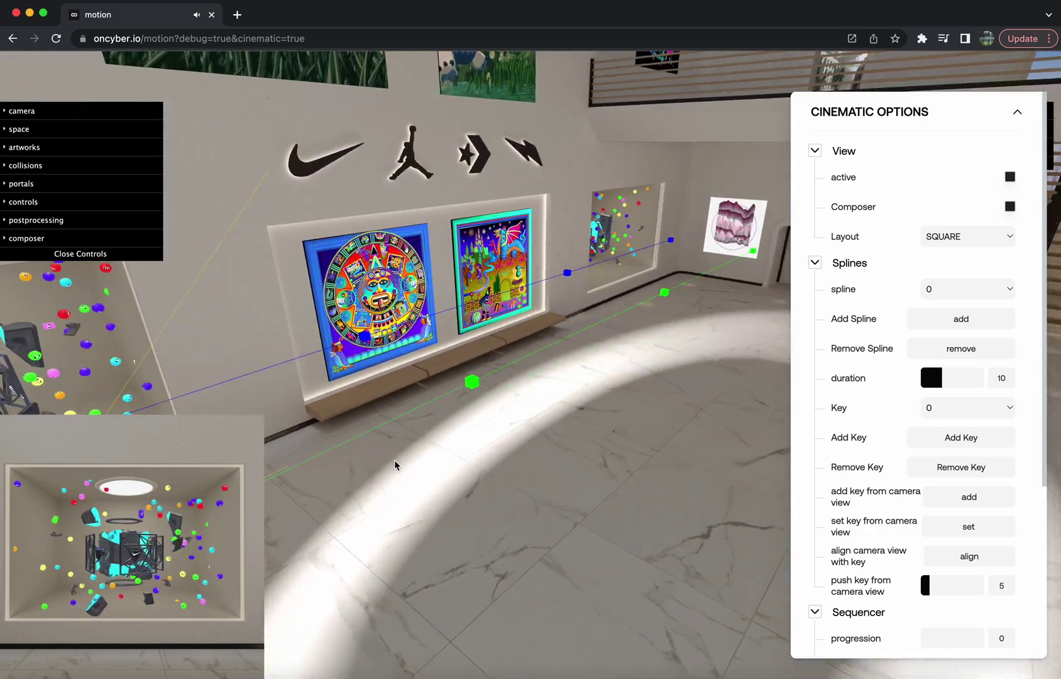
{"action": "scroll", "coordinate": [396, 465], "scroll_direction": "down", "scroll_amount": 10}
{"action": "right_click_drag", "start_coordinate": [521, 515], "coordinate": [586, 559]}
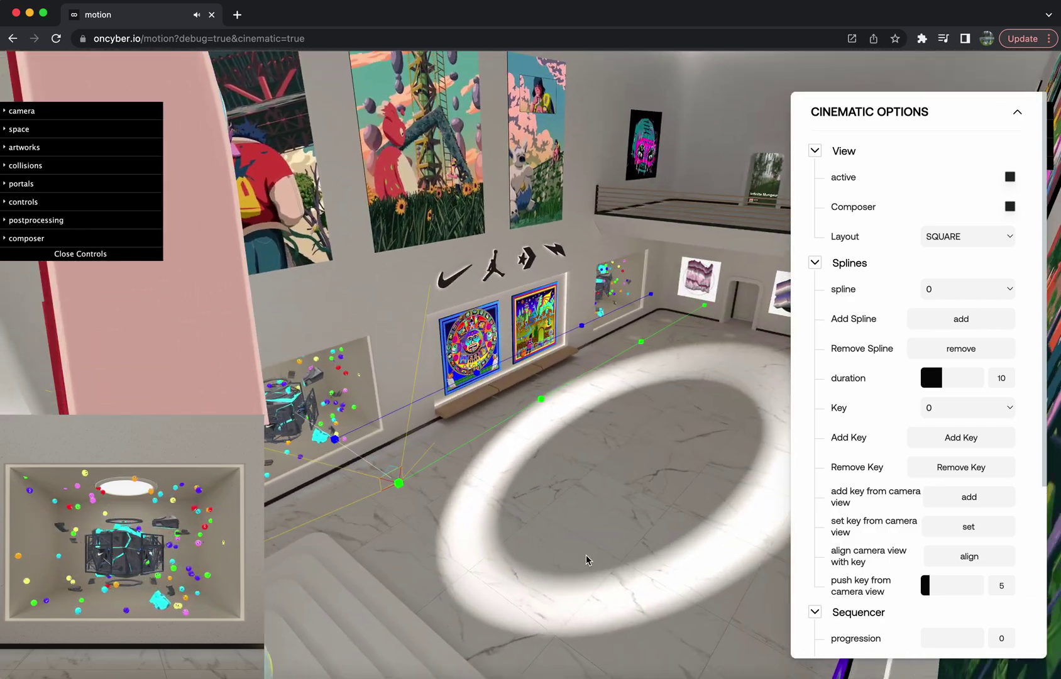
{"action": "left_click_drag", "start_coordinate": [586, 559], "coordinate": [588, 501]}
{"action": "right_click_drag", "start_coordinate": [587, 501], "coordinate": [585, 556]}
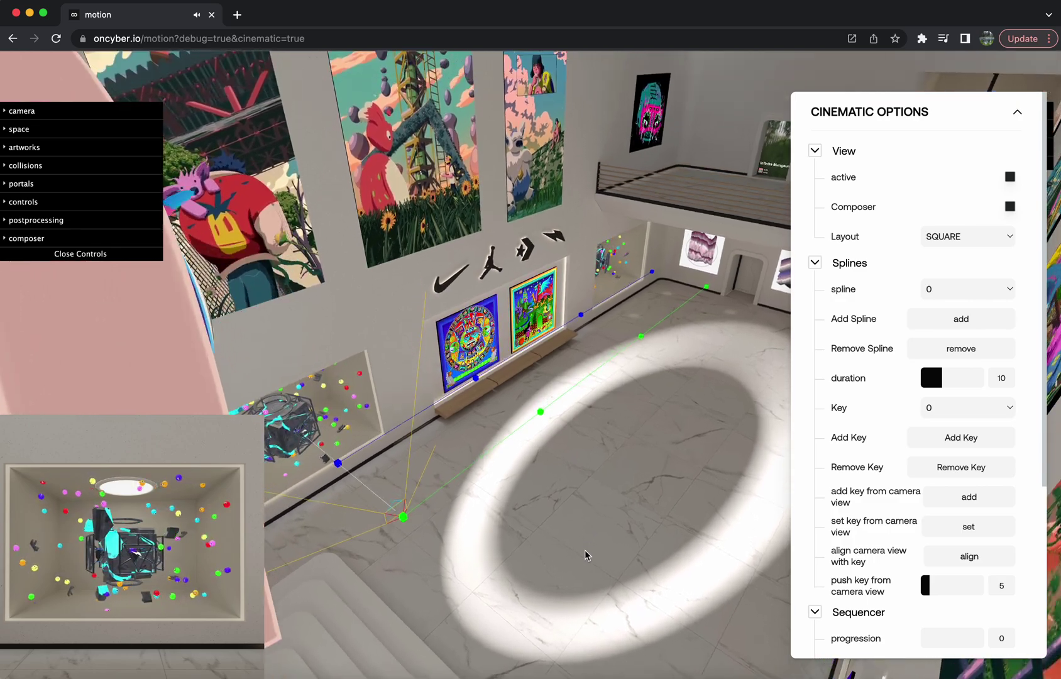
{"action": "left_click_drag", "start_coordinate": [713, 407], "coordinate": [689, 413]}
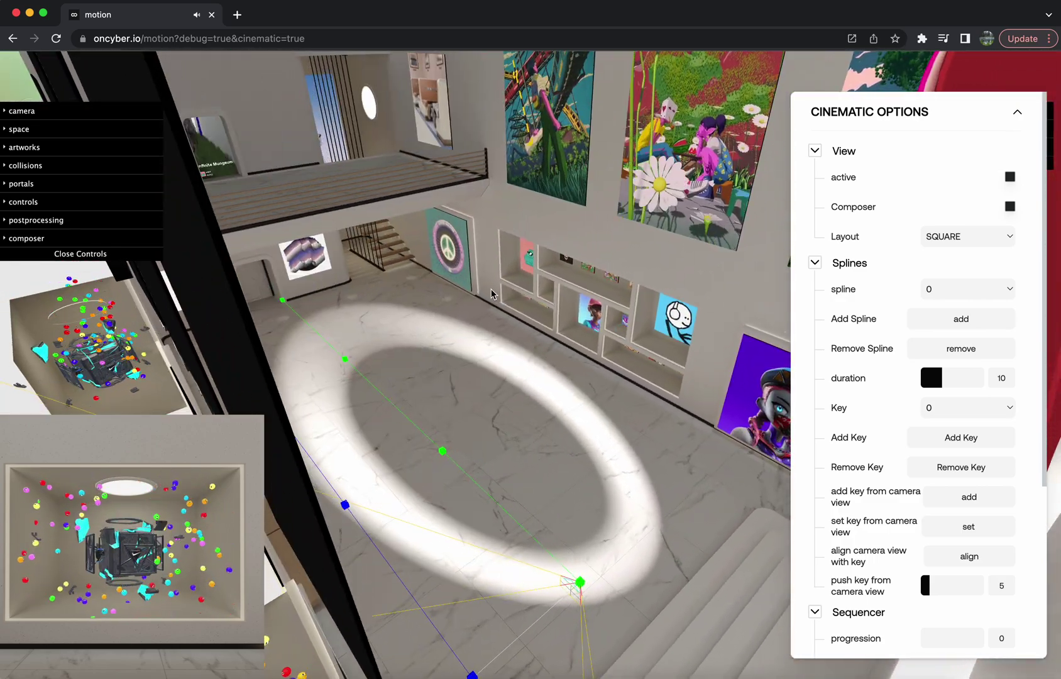
{"action": "left_click_drag", "start_coordinate": [485, 298], "coordinate": [511, 300]}
{"action": "left_click_drag", "start_coordinate": [343, 286], "coordinate": [249, 380]}
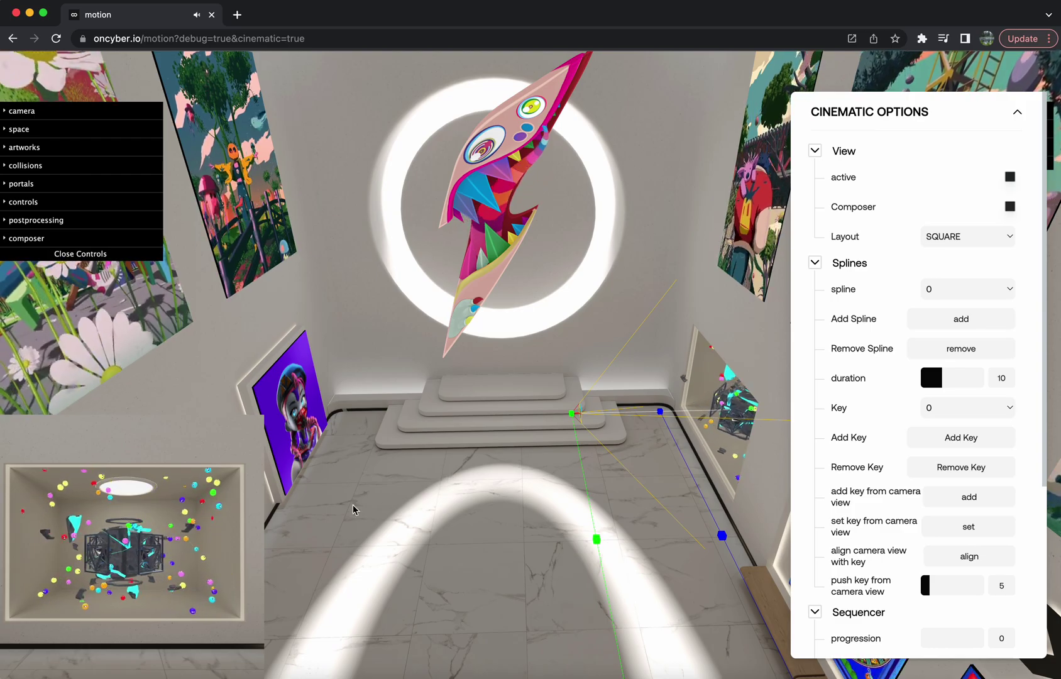
{"action": "left_click_drag", "start_coordinate": [353, 505], "coordinate": [530, 484]}
{"action": "left_click_drag", "start_coordinate": [469, 422], "coordinate": [614, 420]}
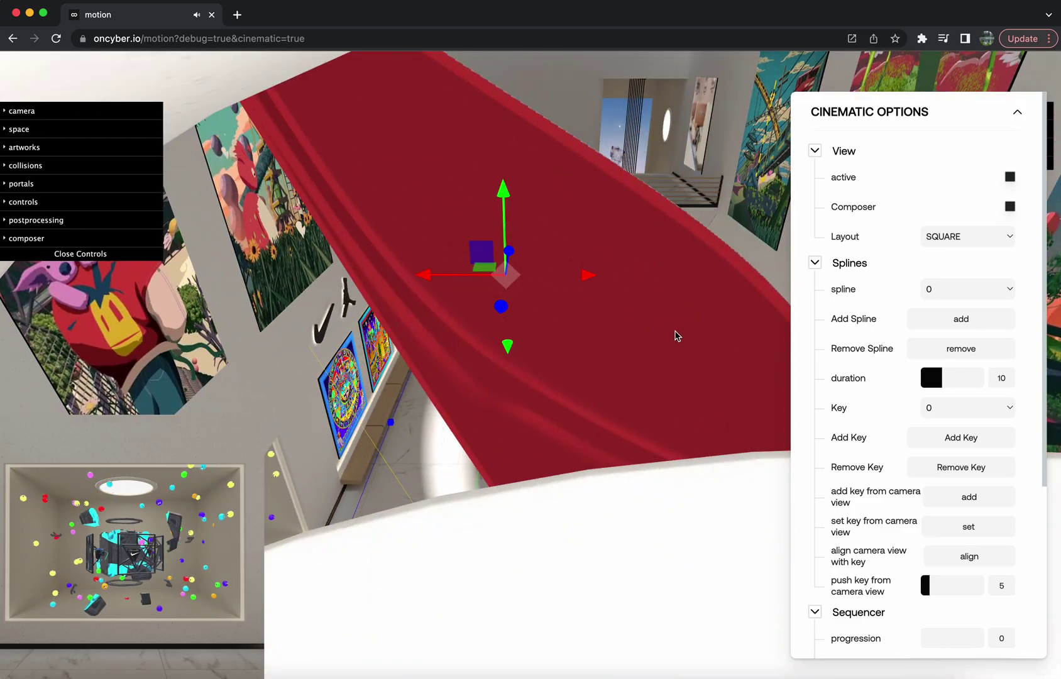
{"action": "scroll", "coordinate": [676, 337], "scroll_direction": "up", "scroll_amount": 6}
{"action": "left_click_drag", "start_coordinate": [676, 337], "coordinate": [642, 529]}
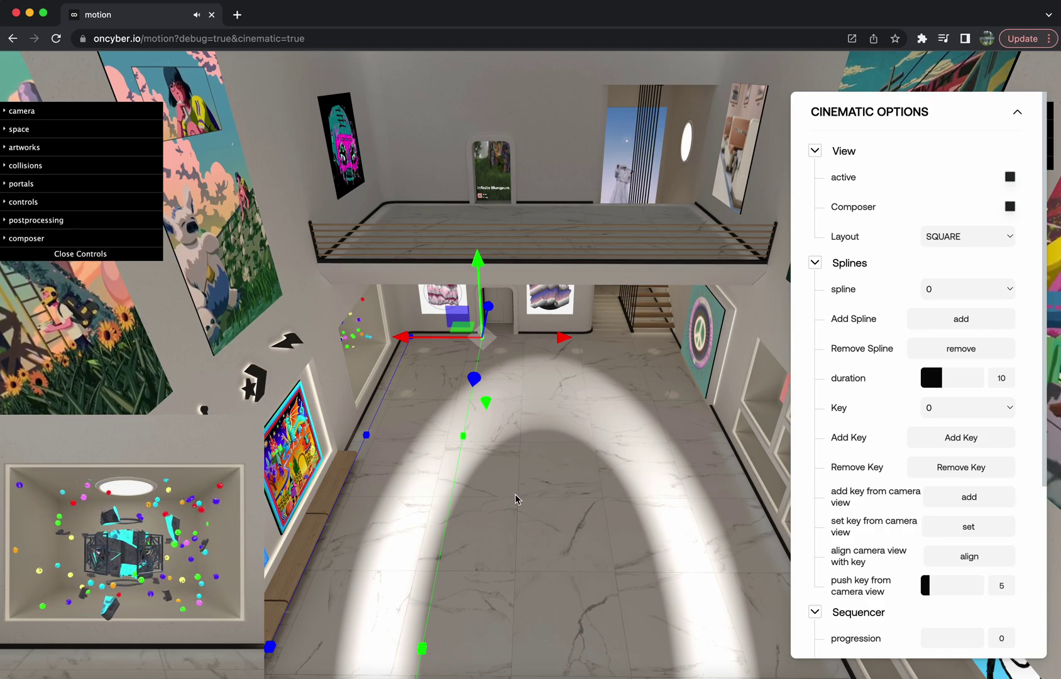
{"action": "left_click_drag", "start_coordinate": [579, 558], "coordinate": [730, 526]}
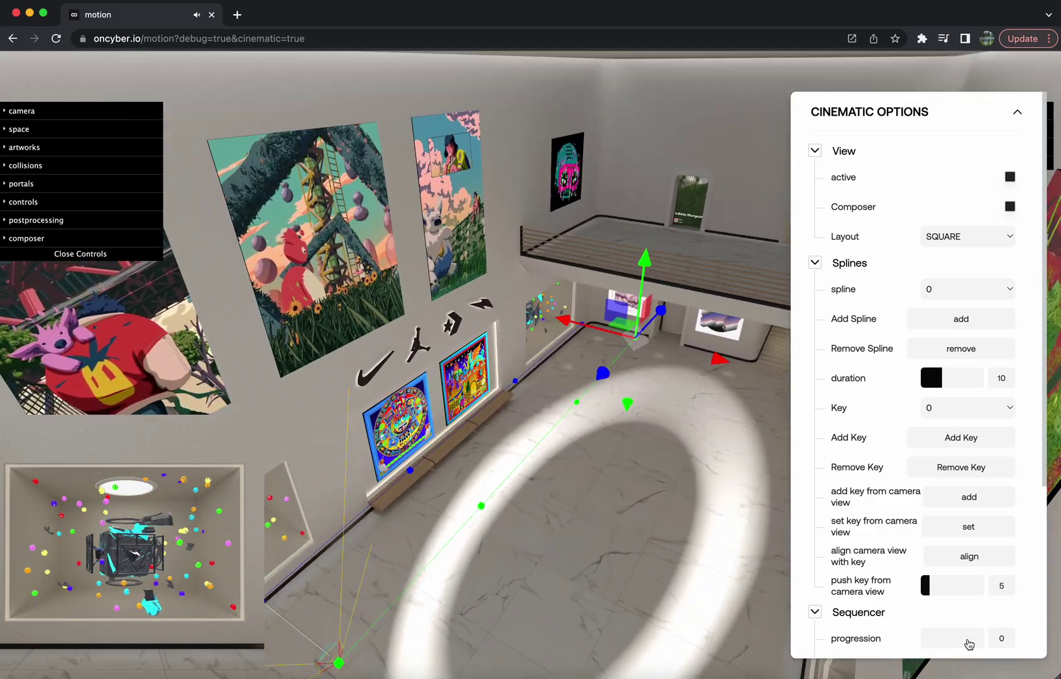
- Move the green start point of spline 0 horizontally away from the artwork wall, in front of the steps
{"action": "scroll", "coordinate": [960, 619], "scroll_direction": "down", "scroll_amount": 2}
{"action": "left_click_drag", "start_coordinate": [973, 589], "coordinate": [903, 601]}
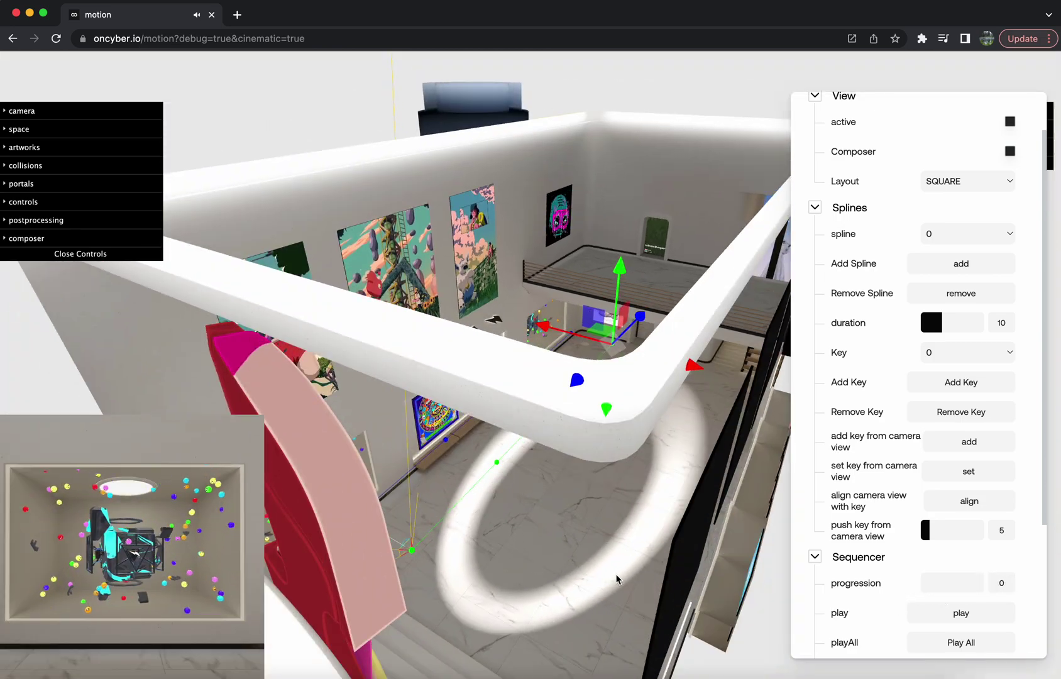
{"action": "left_click_drag", "start_coordinate": [616, 574], "coordinate": [590, 517]}
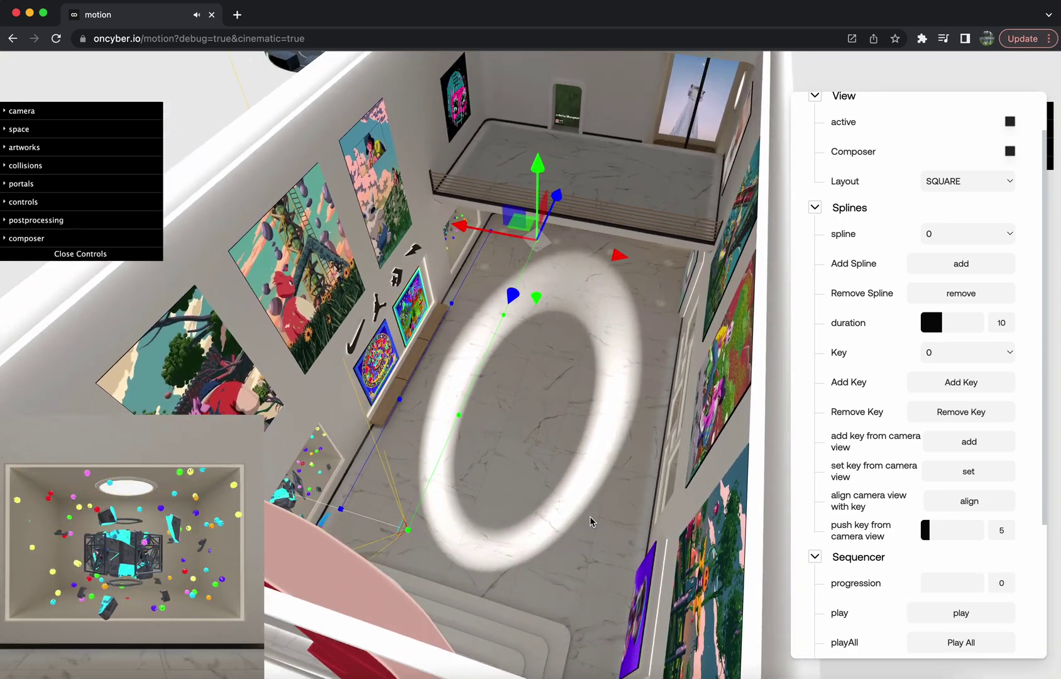
{"action": "left_click", "coordinate": [424, 542]}
{"action": "left_click_drag", "start_coordinate": [490, 556], "coordinate": [613, 572]}
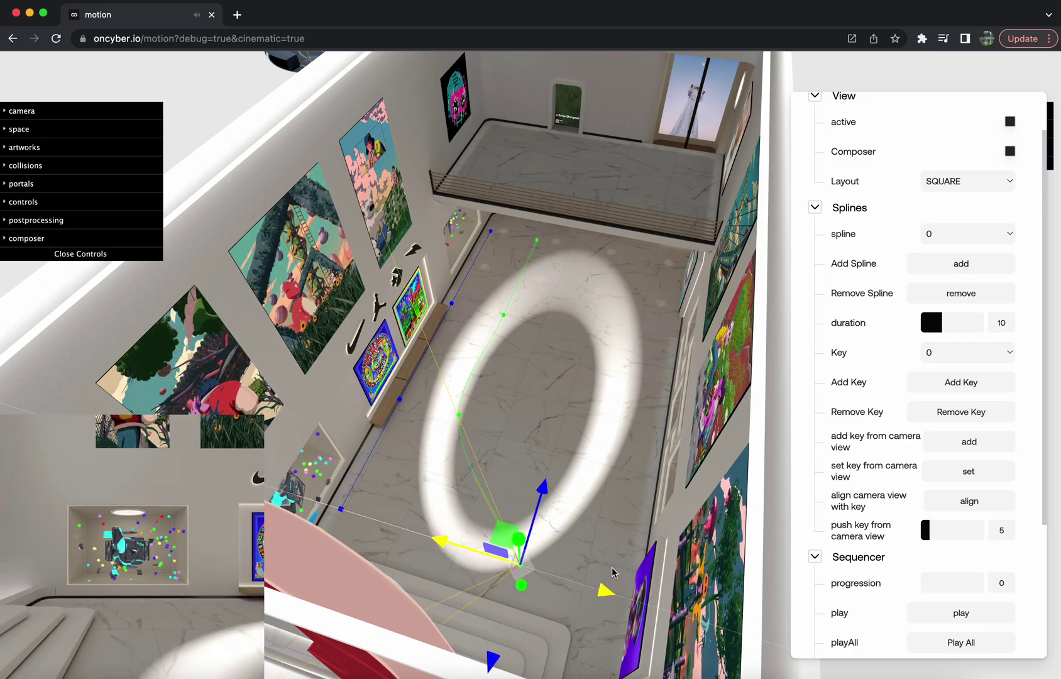
- Move the two middle green points of spline 0 horizontally away from the artwork wall into the light ring's interior
{"action": "left_click", "coordinate": [469, 432]}
{"action": "left_click_drag", "start_coordinate": [536, 439], "coordinate": [624, 452]}
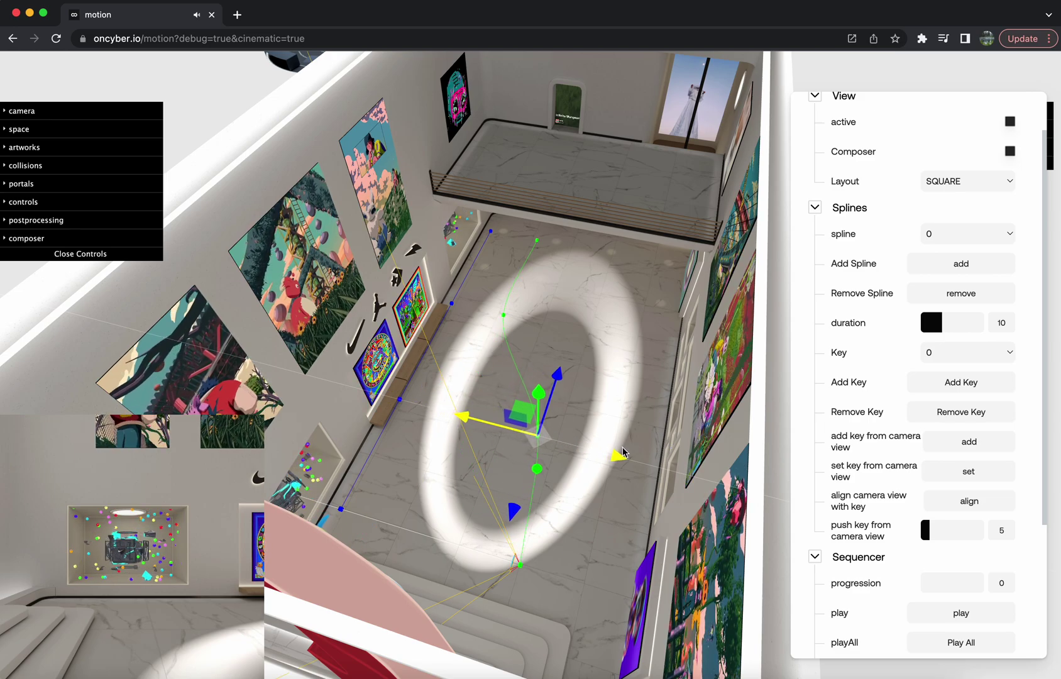
{"action": "left_click", "coordinate": [502, 316]}
{"action": "left_click_drag", "start_coordinate": [577, 335], "coordinate": [636, 340]}
- Shift the green end point of spline 0 horizontally away from the artwork wall and keep the sequencer progression at 0
{"action": "left_click", "coordinate": [537, 242]}
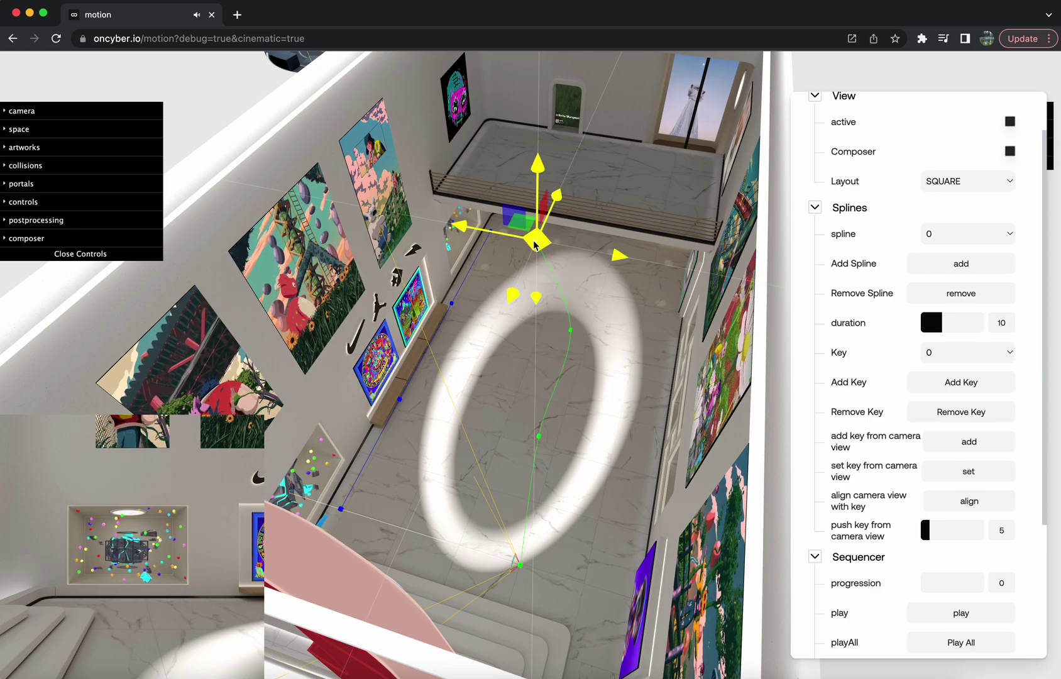
{"action": "left_click_drag", "start_coordinate": [467, 232], "coordinate": [518, 235]}
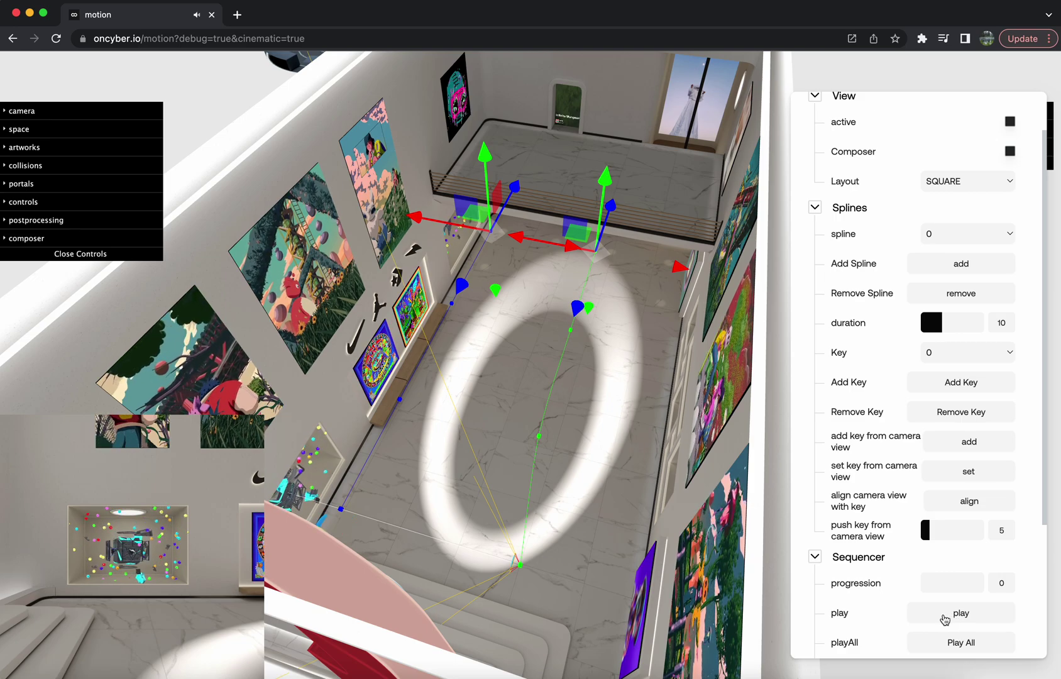
{"action": "mouse_move", "coordinate": [926, 581]}
{"action": "left_mouse_down"}
{"action": "mouse_move", "coordinate": [951, 581]}
{"action": "mouse_move", "coordinate": [926, 581]}
{"action": "left_mouse_up"}
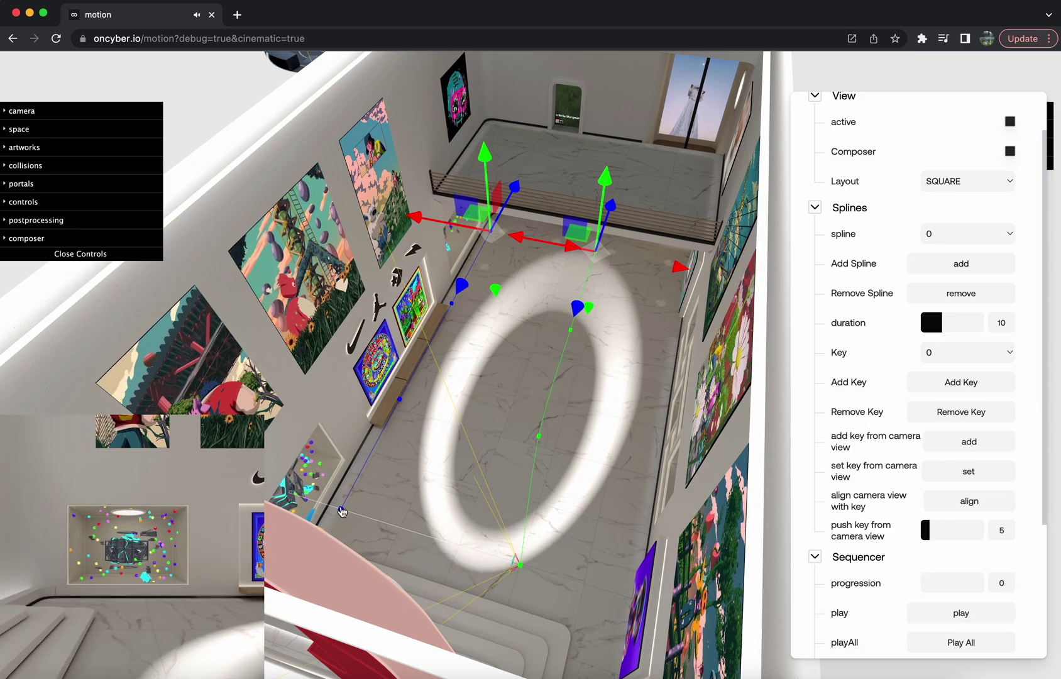
- Raise the row of blue points of spline 0 vertically along the artwork wall
{"action": "left_click", "coordinate": [342, 510]}
{"action": "left_click_drag", "start_coordinate": [313, 481], "coordinate": [300, 444]}
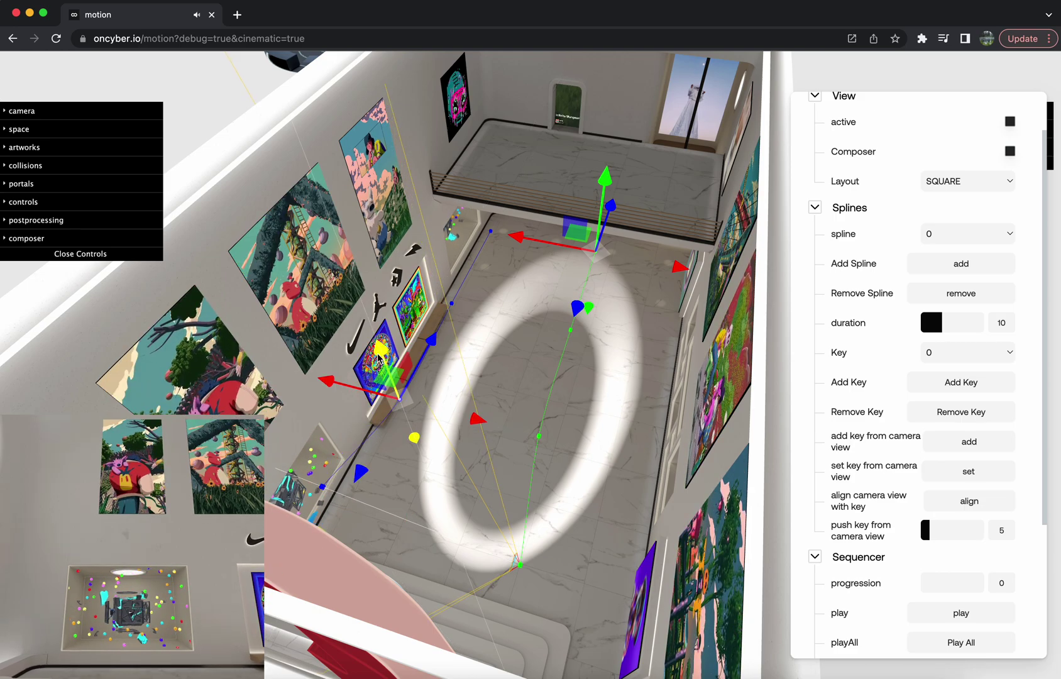
{"action": "left_click", "coordinate": [452, 304]}
{"action": "left_click_drag", "start_coordinate": [440, 248], "coordinate": [481, 150]}
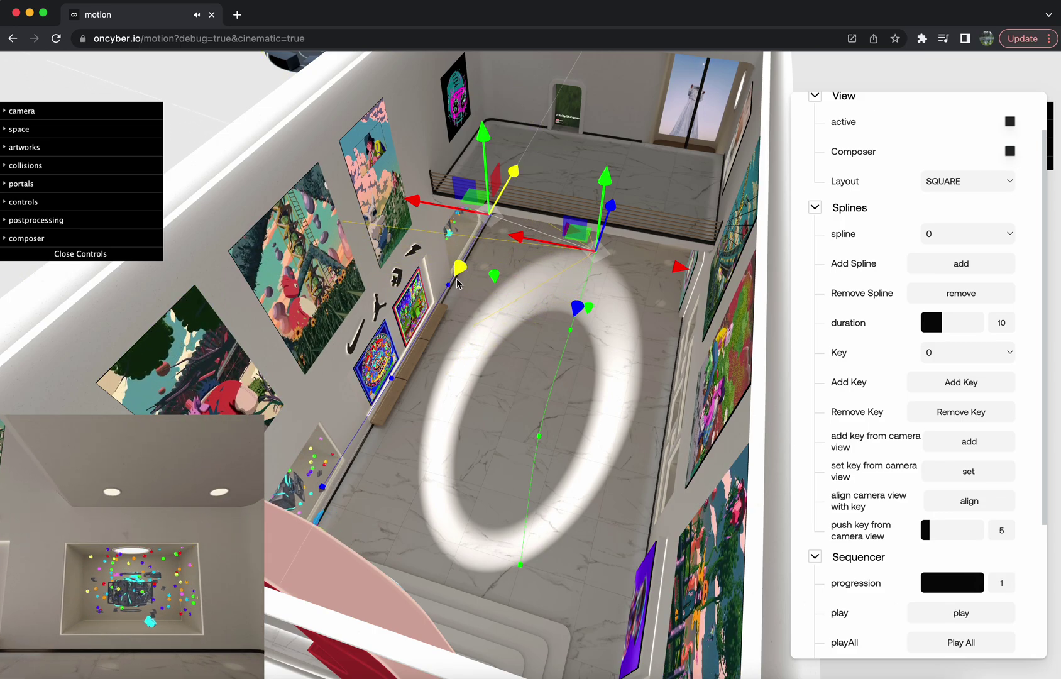
- Check the spline list and add a second spline to the gallery
{"action": "left_click_drag", "start_coordinate": [644, 358], "coordinate": [517, 455]}
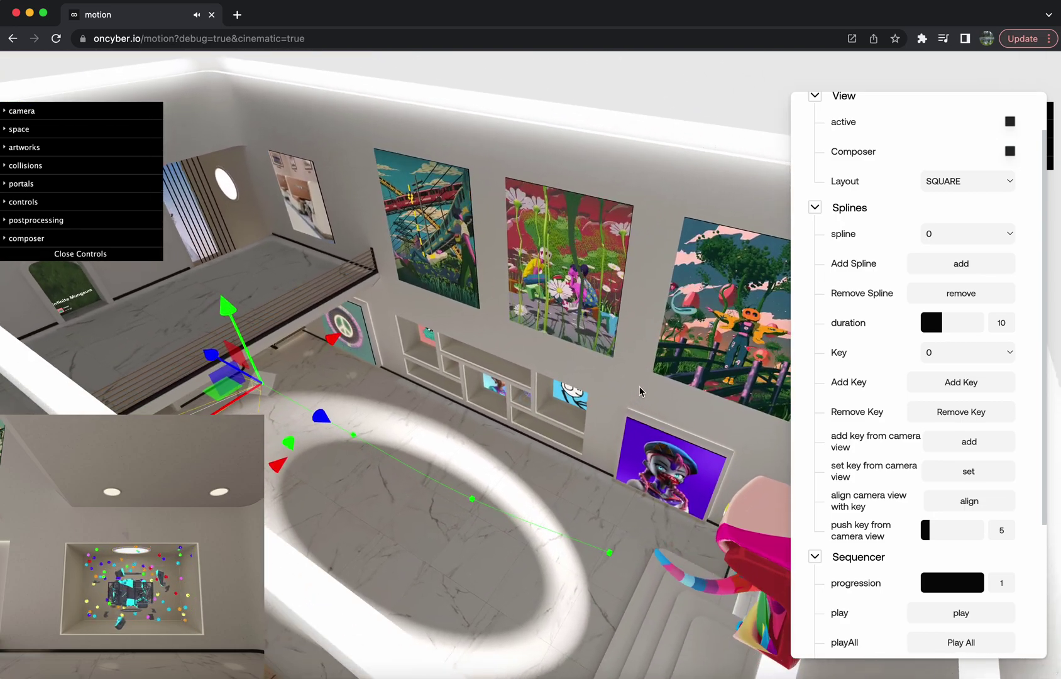
{"action": "left_click", "coordinate": [943, 235]}
{"action": "left_click", "coordinate": [943, 235]}
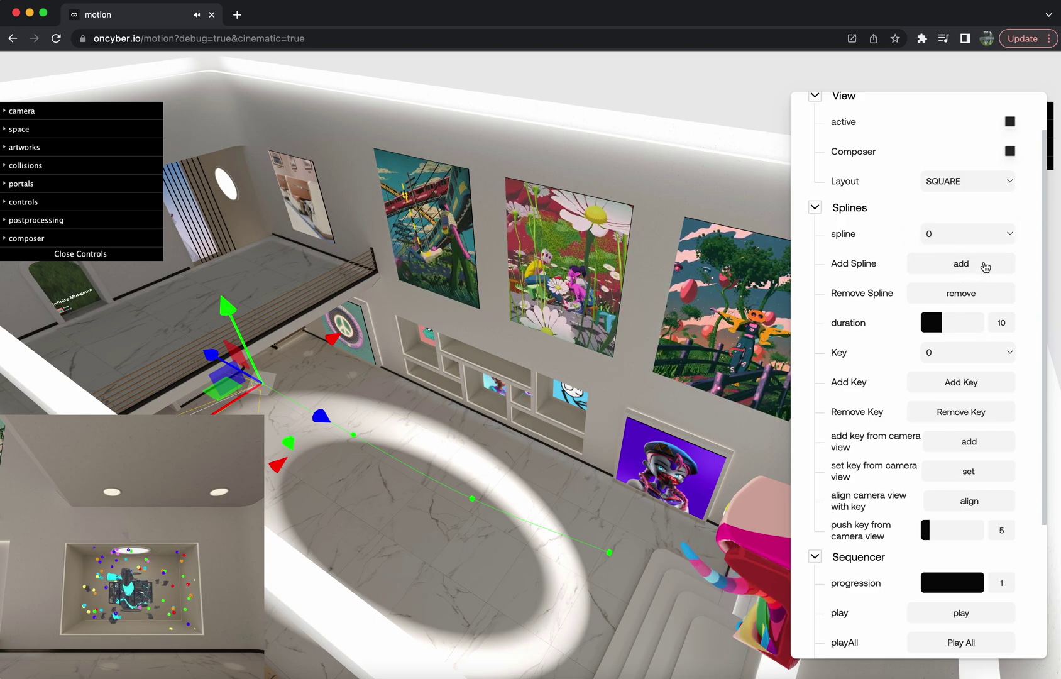
{"action": "left_click", "coordinate": [979, 269]}
{"action": "mouse_move", "coordinate": [649, 543]}
{"action": "left_mouse_down"}
{"action": "mouse_move", "coordinate": [510, 514]}
{"action": "mouse_move", "coordinate": [647, 278]}
{"action": "left_mouse_up"}
{"action": "left_click_drag", "start_coordinate": [614, 535], "coordinate": [694, 291]}
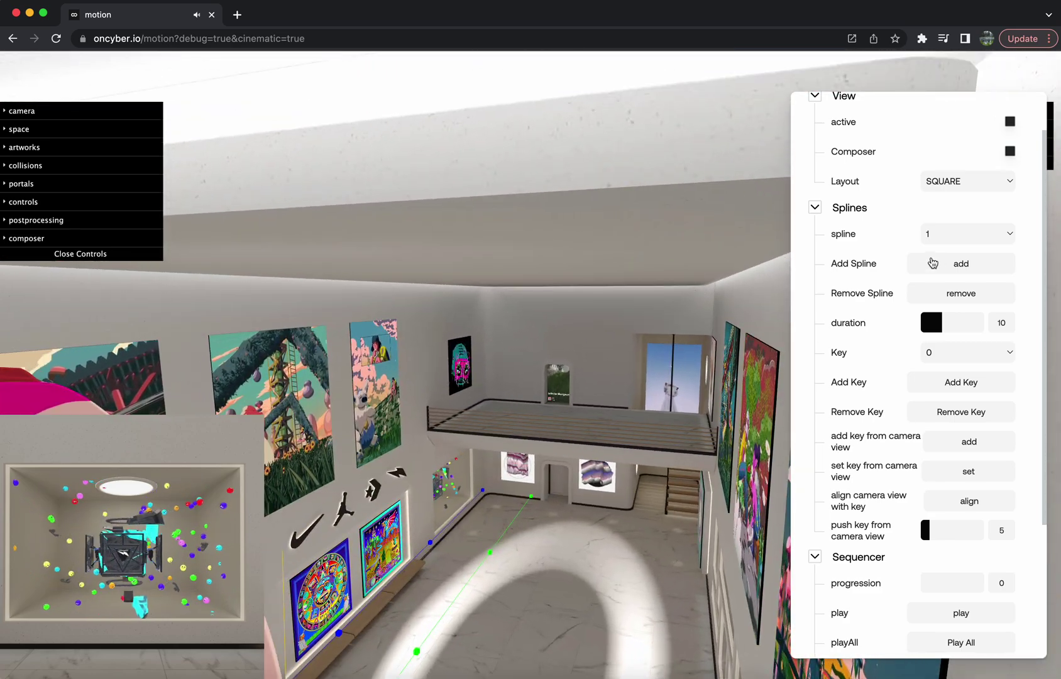
- Keep spline 1 as the current spline and shift its blue end point horizontally away from the artwork wall
{"action": "left_click", "coordinate": [962, 234]}
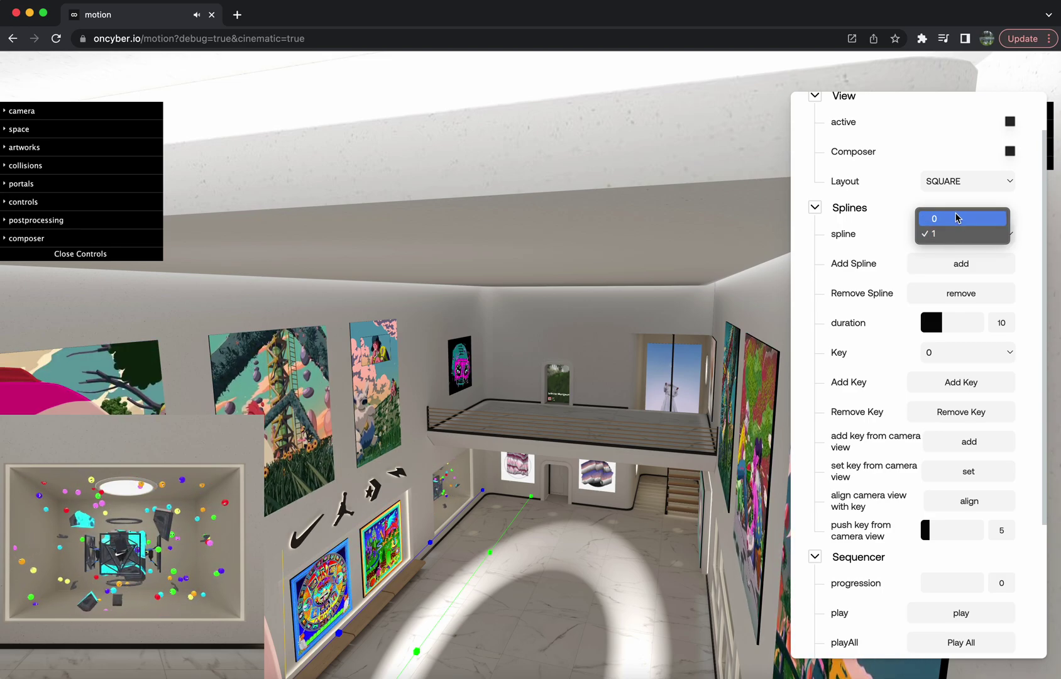
{"action": "left_click", "coordinate": [958, 240]}
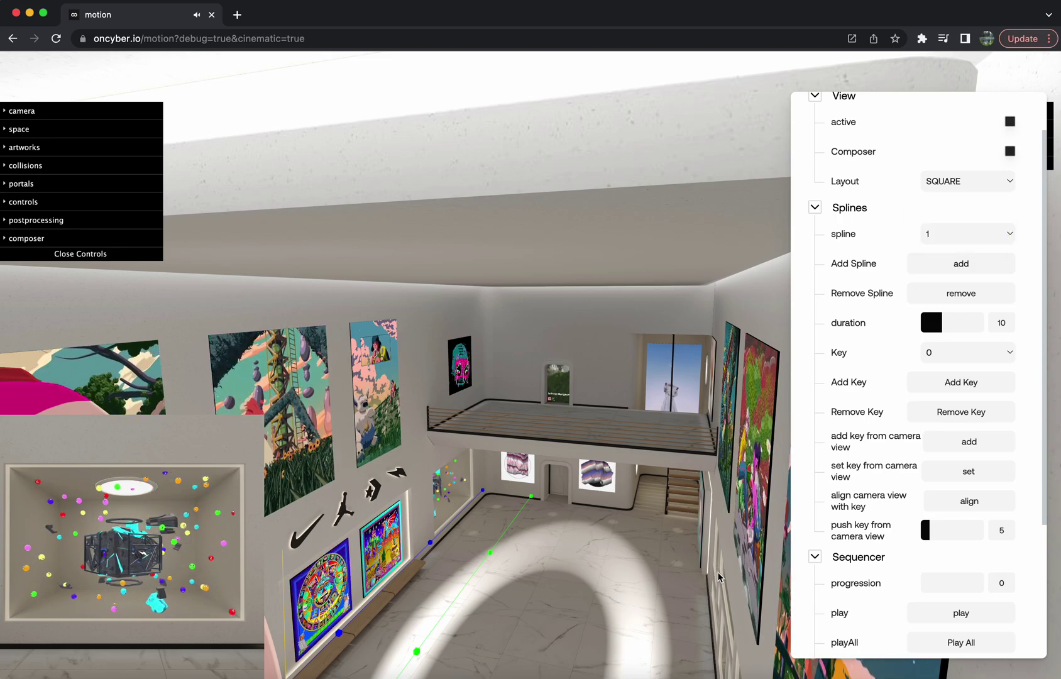
{"action": "left_click", "coordinate": [475, 483]}
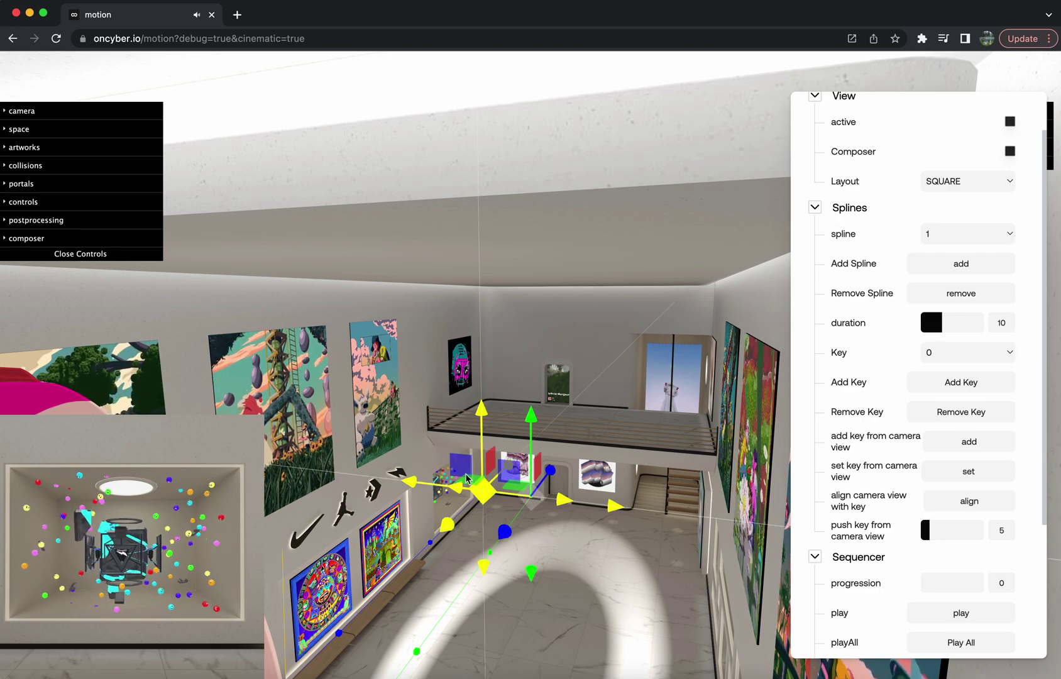
{"action": "left_click_drag", "start_coordinate": [401, 469], "coordinate": [423, 423]}
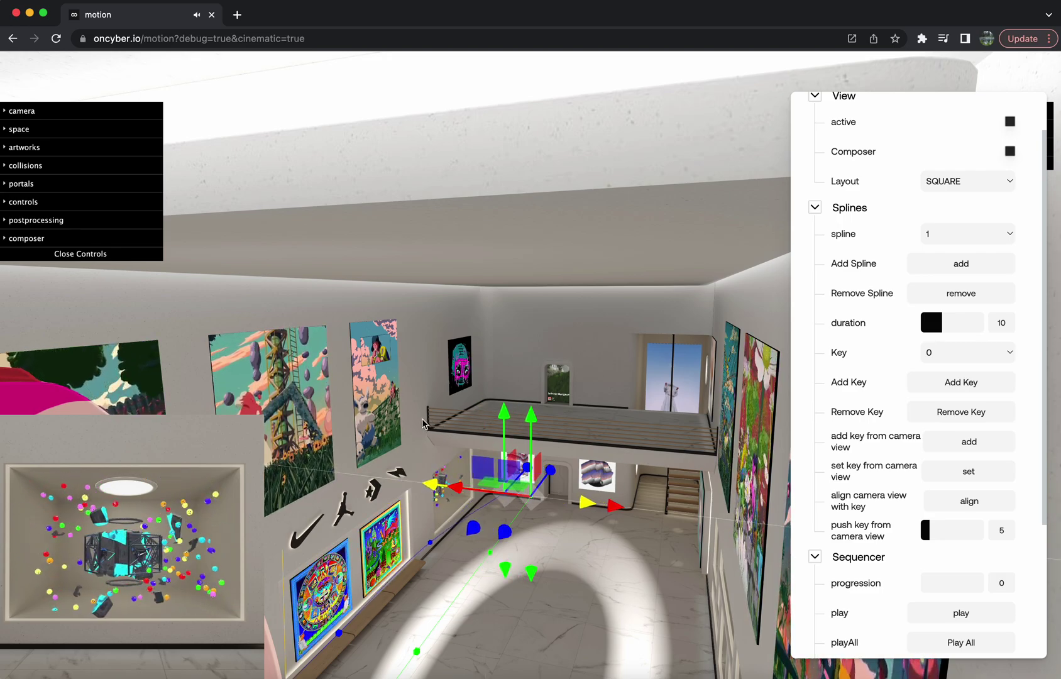
{"action": "left_click_drag", "start_coordinate": [637, 615], "coordinate": [676, 522]}
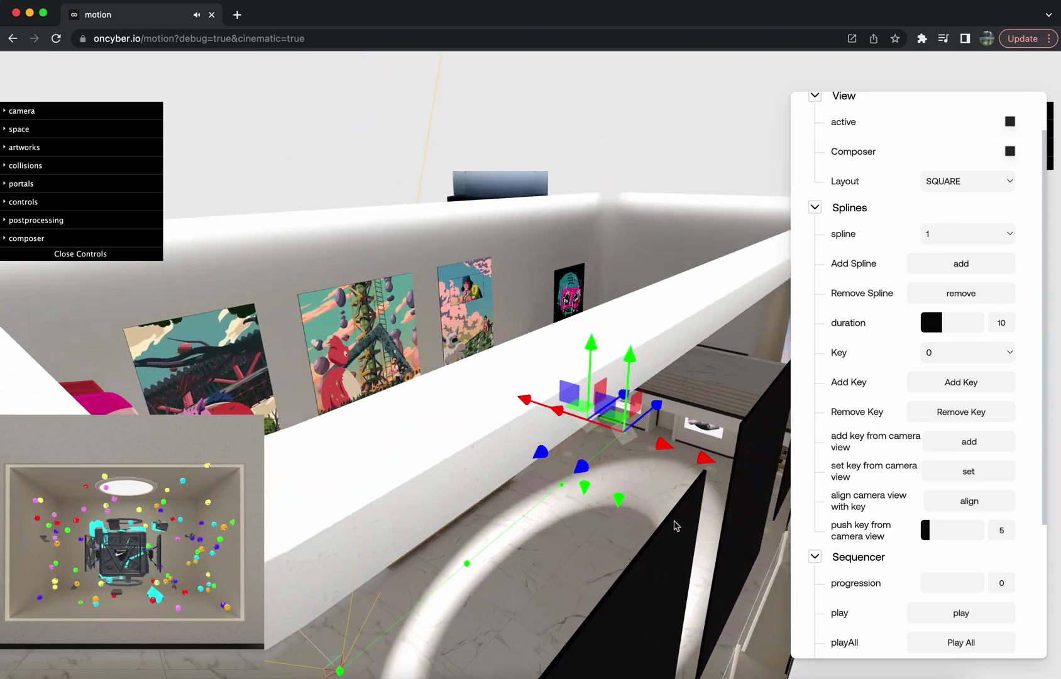
{"action": "scroll", "coordinate": [675, 523], "scroll_direction": "up", "scroll_amount": 5}
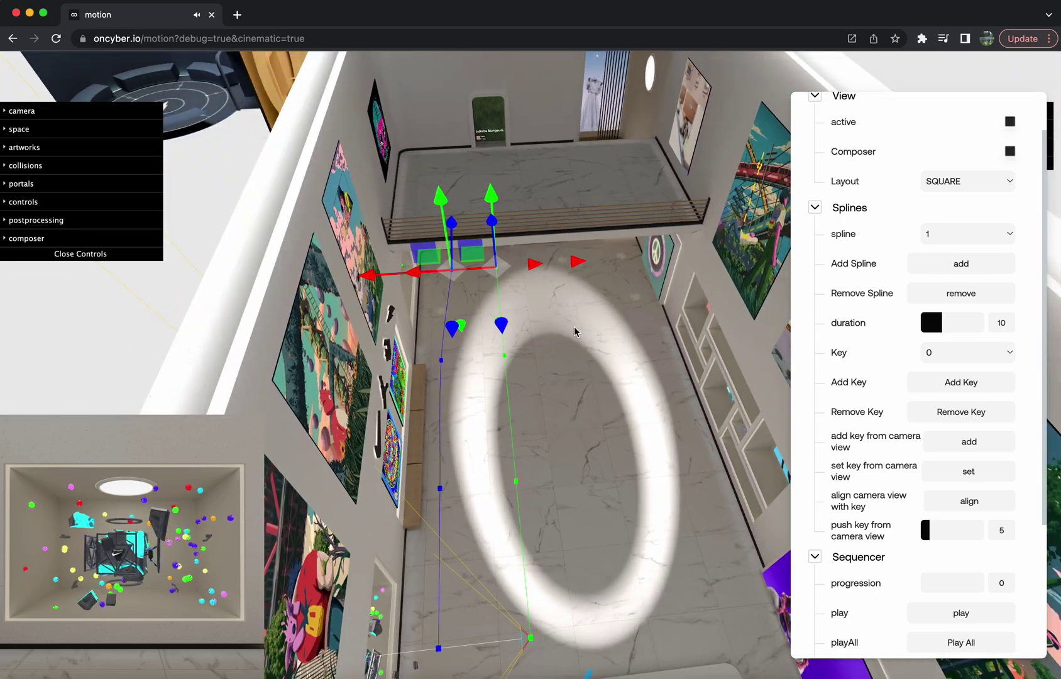
- Shift the blue points of spline 1 horizontally toward the shelf wall, moving the point under the balcony only slightly
{"action": "left_click", "coordinate": [439, 649]}
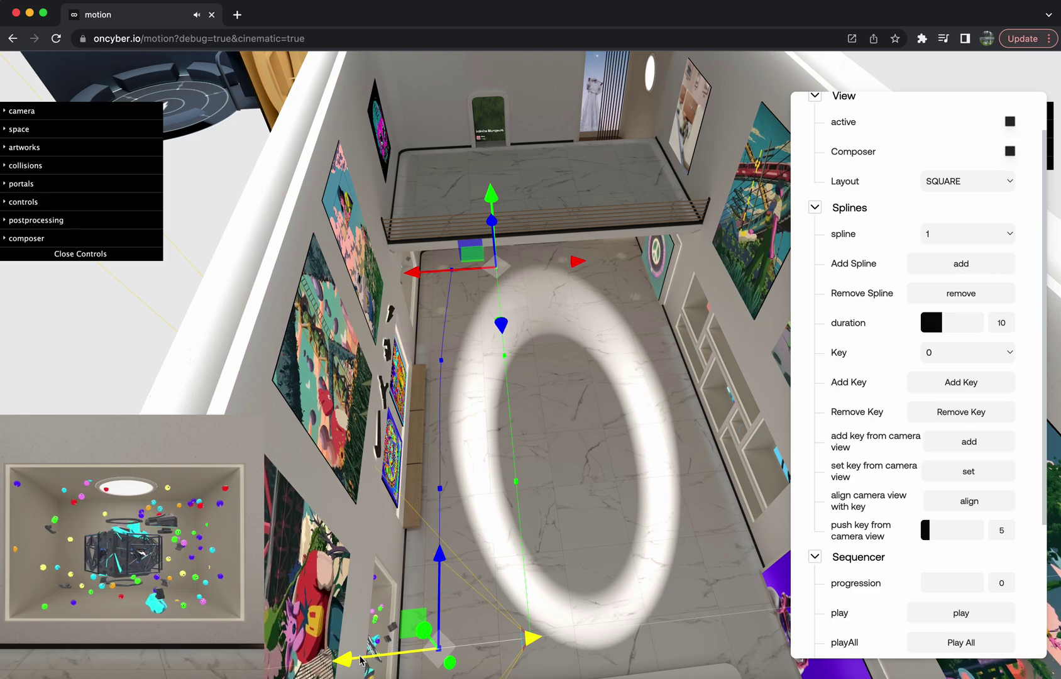
{"action": "left_click_drag", "start_coordinate": [347, 660], "coordinate": [627, 607]}
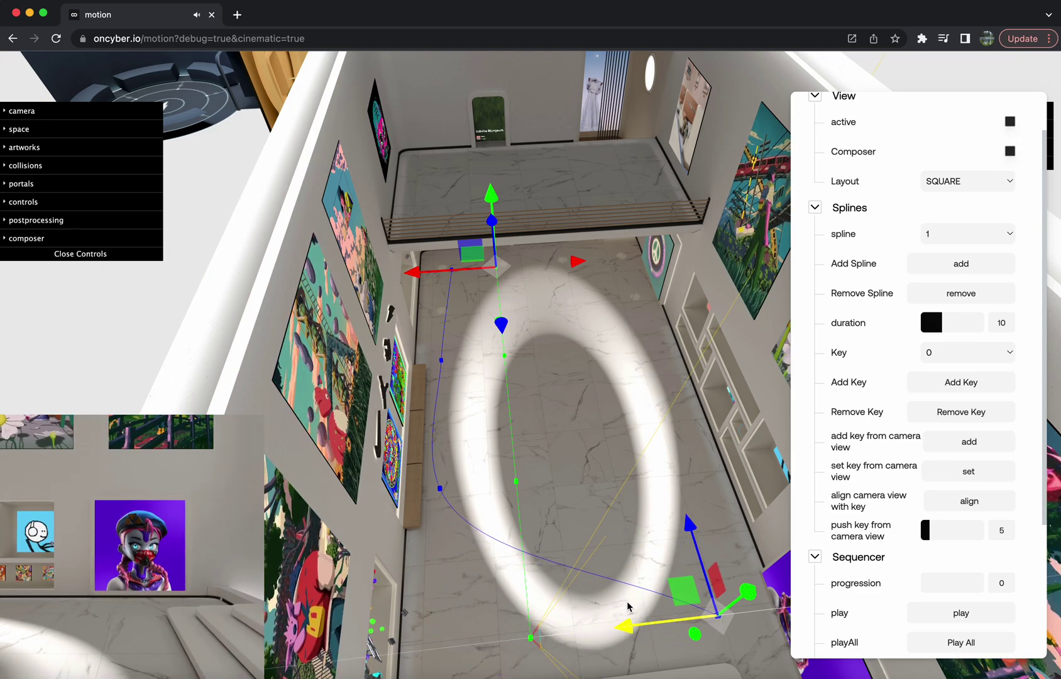
{"action": "left_click", "coordinate": [440, 489]}
{"action": "left_click_drag", "start_coordinate": [378, 497], "coordinate": [608, 485]}
{"action": "left_click", "coordinate": [441, 362]}
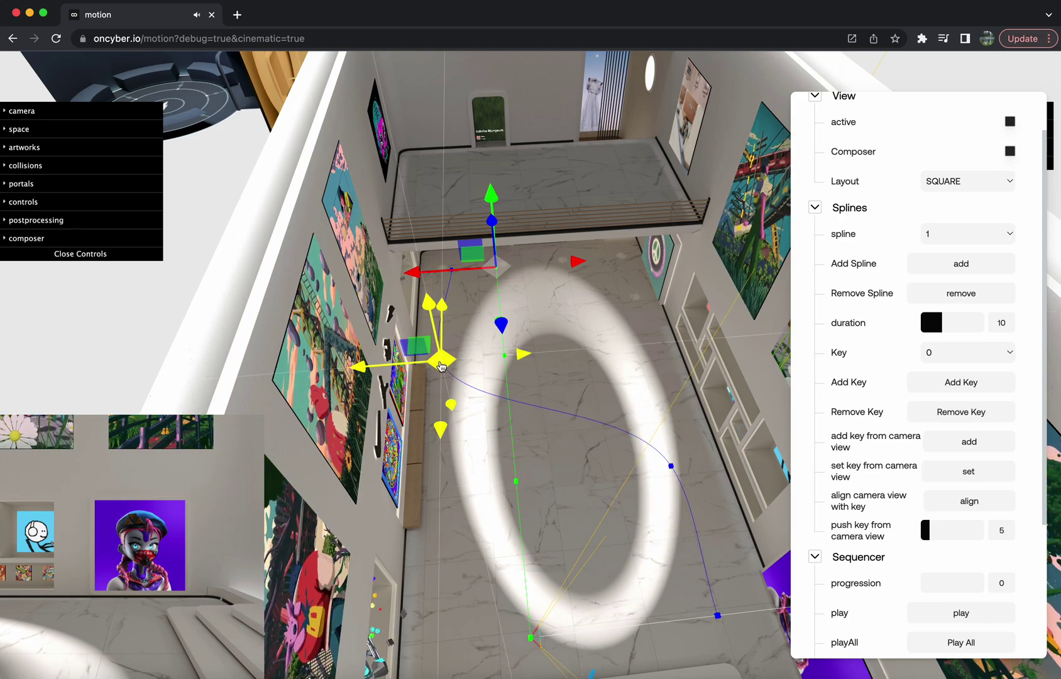
{"action": "left_click_drag", "start_coordinate": [379, 365], "coordinate": [579, 360]}
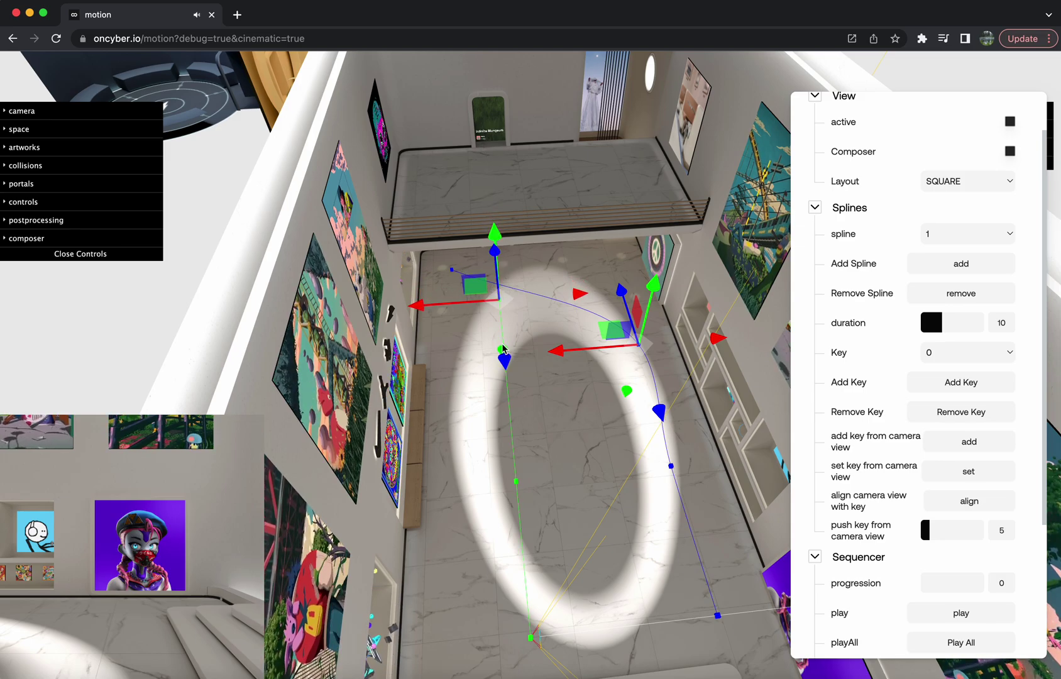
{"action": "left_click", "coordinate": [450, 272]}
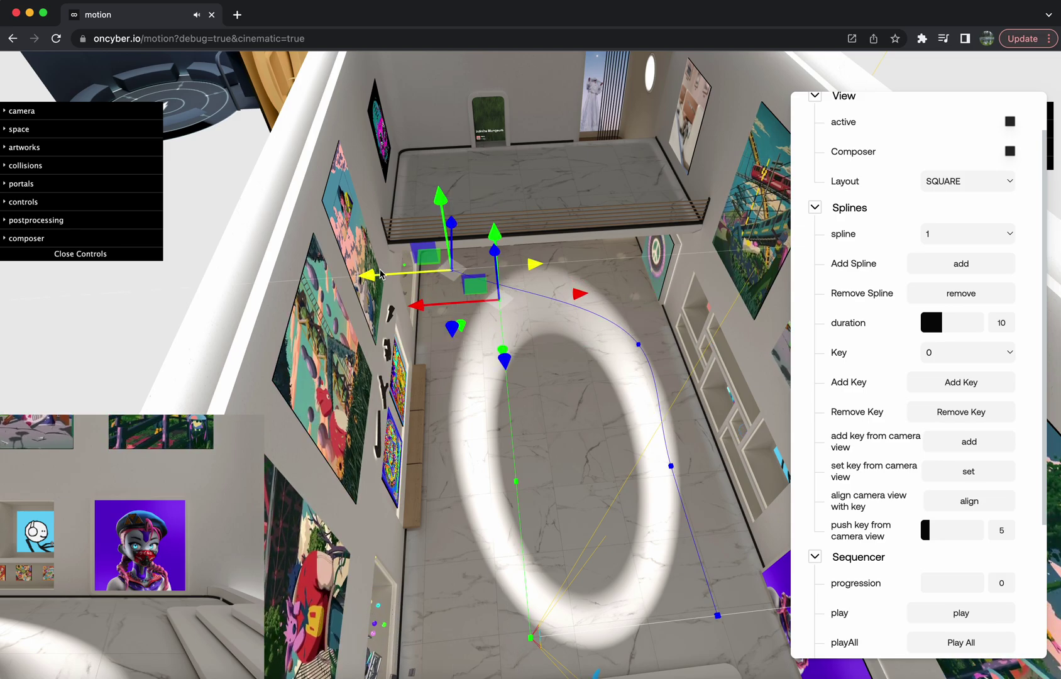
{"action": "left_click_drag", "start_coordinate": [388, 275], "coordinate": [403, 271]}
- Move the sequencer progression to 1 and play spline 1
{"action": "left_click_drag", "start_coordinate": [564, 417], "coordinate": [874, 525]}
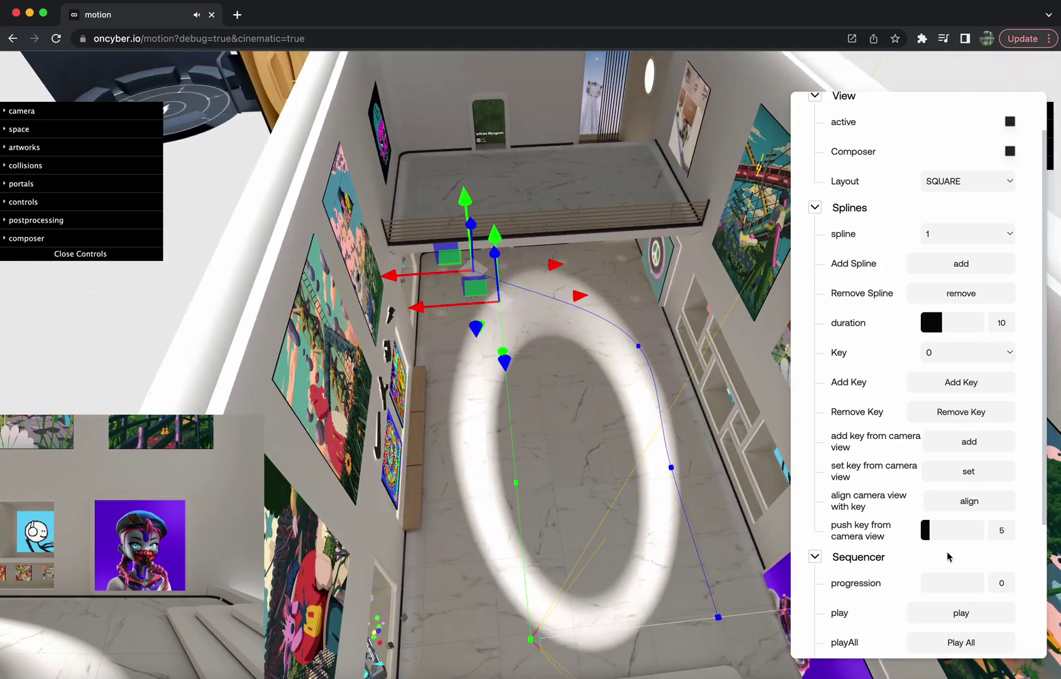
{"action": "left_click_drag", "start_coordinate": [948, 586], "coordinate": [972, 590]}
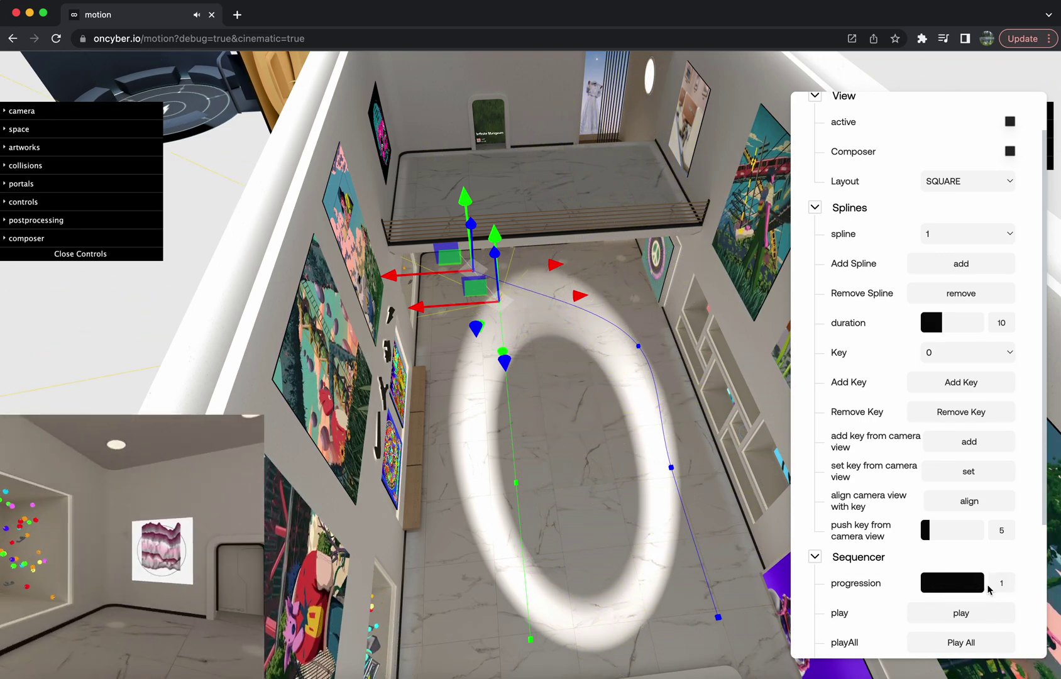
{"action": "left_click", "coordinate": [962, 613]}
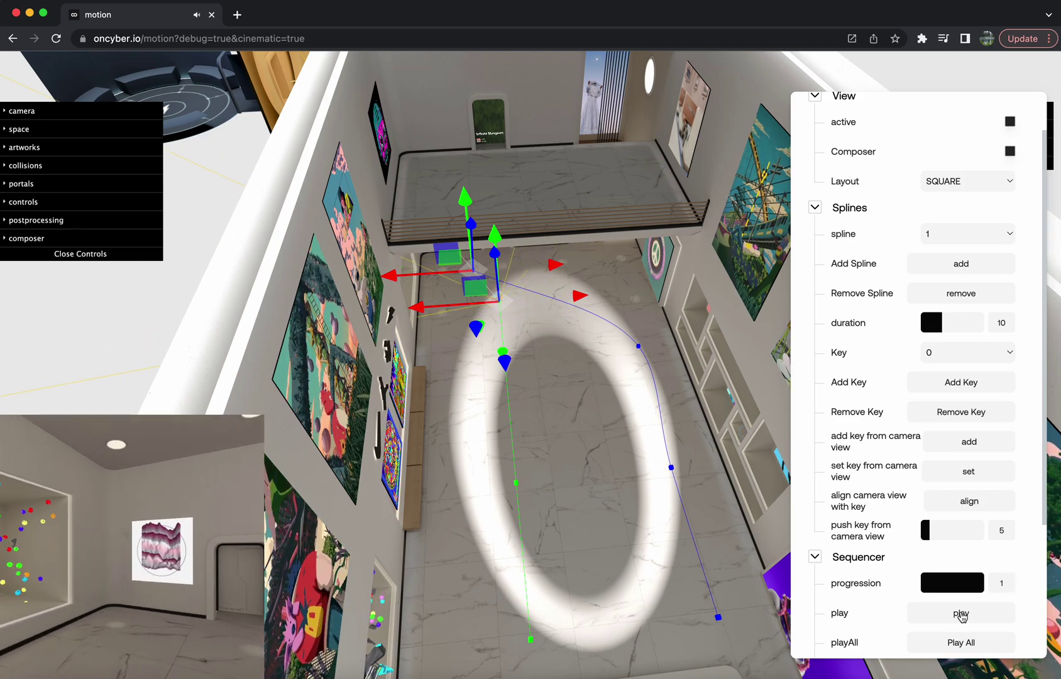
- Check the spline list and the reshaped path of spline 1, and add a third spline to the gallery
{"action": "left_click", "coordinate": [945, 232]}
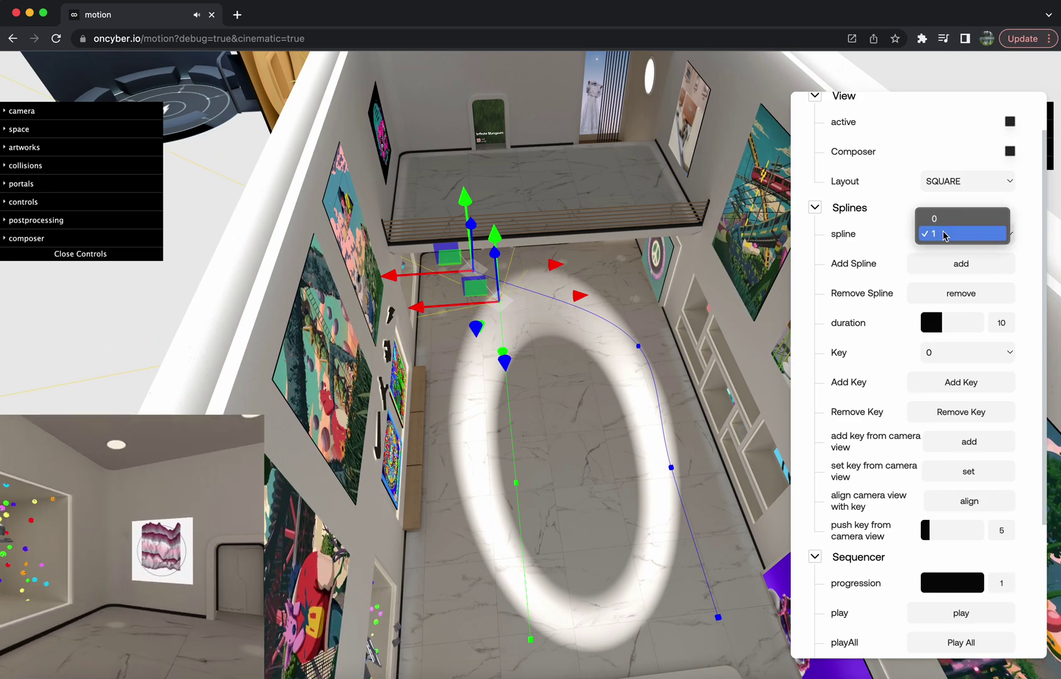
{"action": "left_click", "coordinate": [946, 234]}
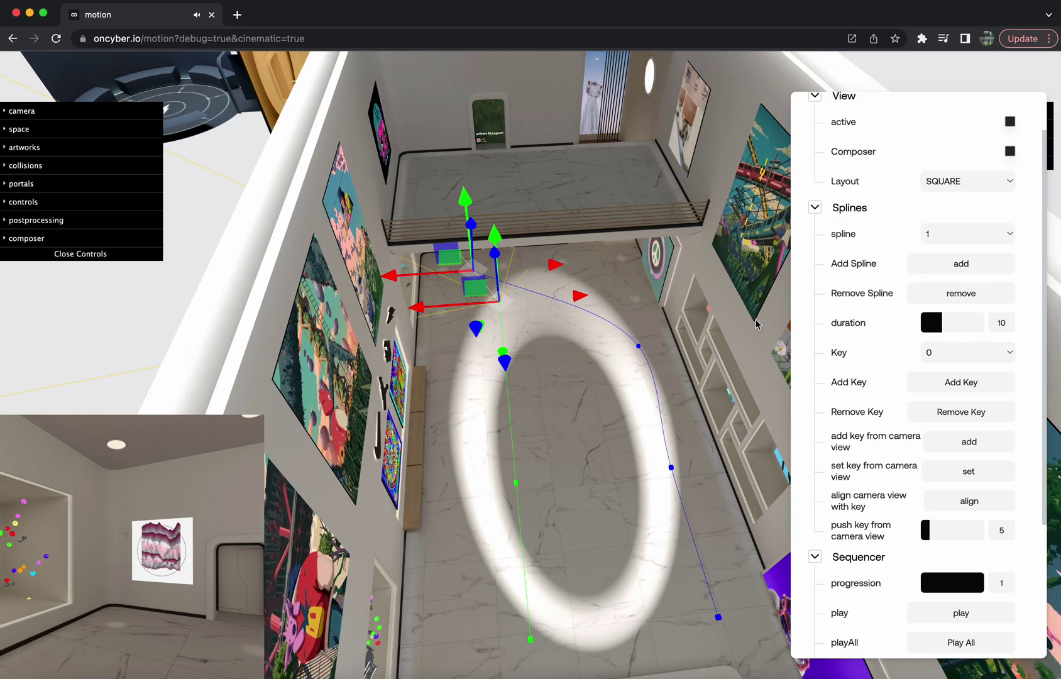
{"action": "left_click_drag", "start_coordinate": [728, 355], "coordinate": [450, 471]}
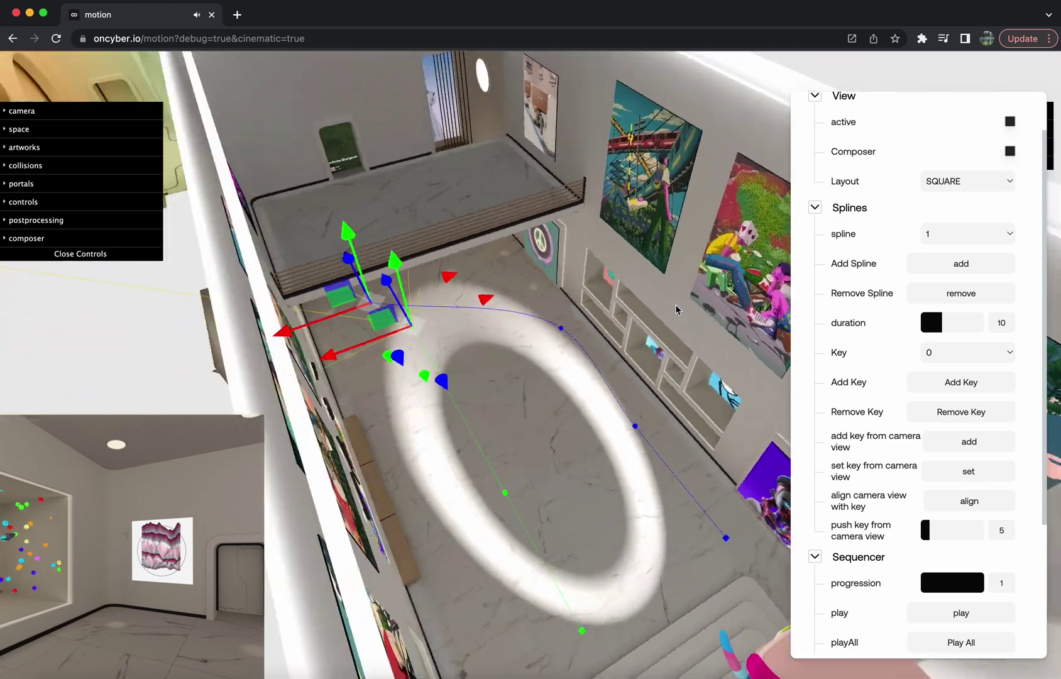
{"action": "left_click_drag", "start_coordinate": [676, 309], "coordinate": [761, 314]}
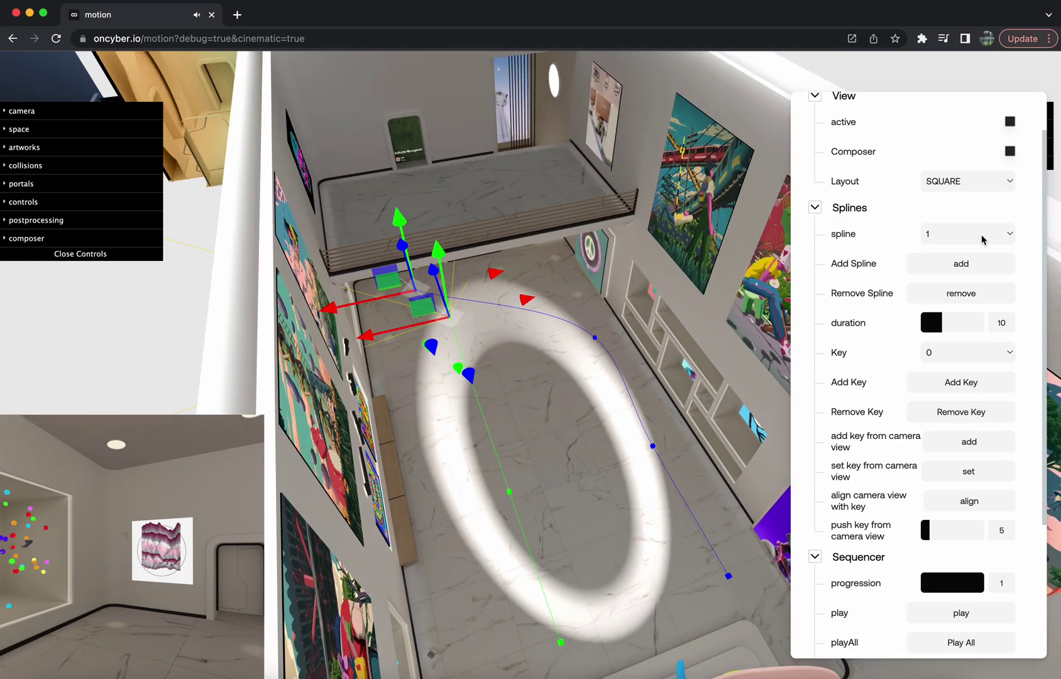
{"action": "scroll", "coordinate": [983, 240], "scroll_direction": "up", "scroll_amount": 2}
{"action": "left_click", "coordinate": [966, 313]}
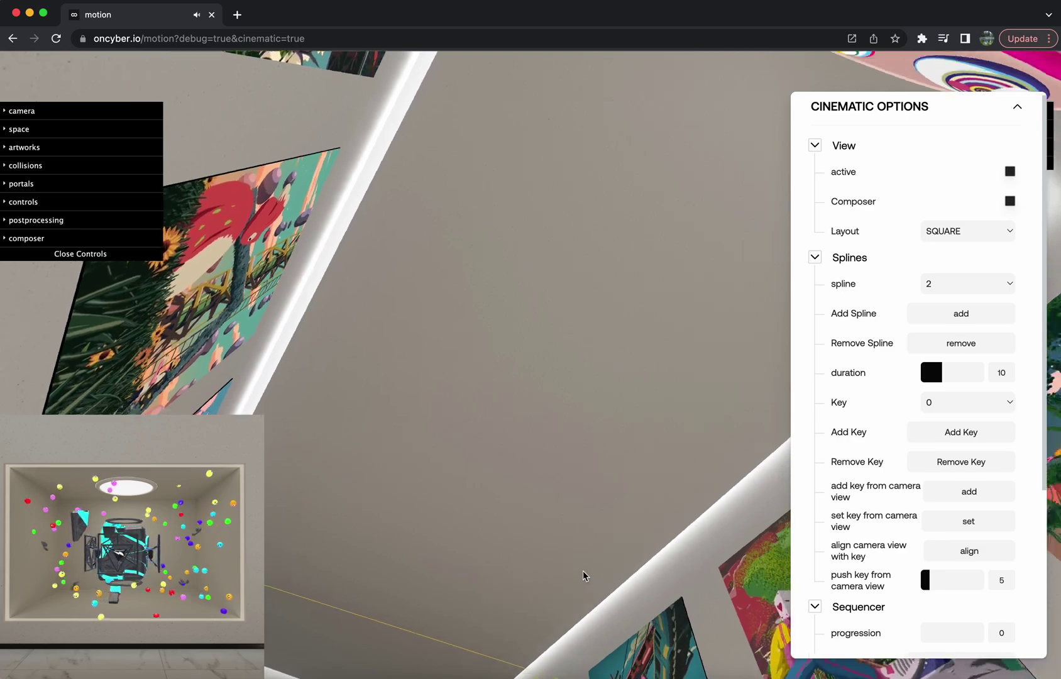
- Set key 0 of spline 2 from a camera view facing the lightning sculpture across the gallery floor
{"action": "left_click_drag", "start_coordinate": [585, 577], "coordinate": [562, 298]}
{"action": "left_click_drag", "start_coordinate": [538, 453], "coordinate": [366, 402]}
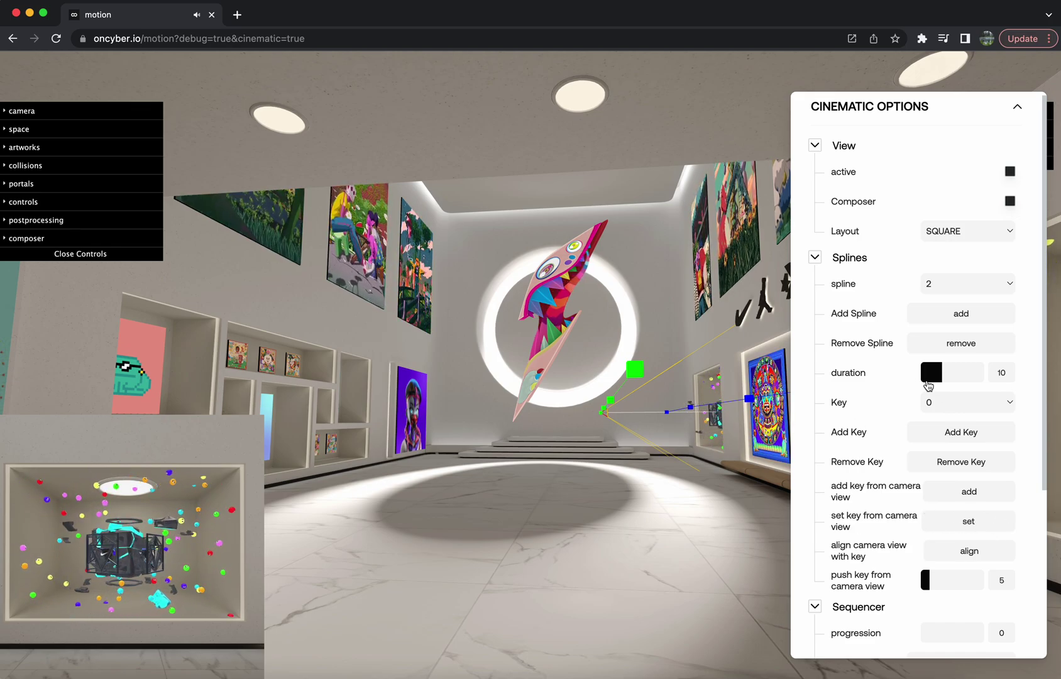
{"action": "left_click", "coordinate": [966, 406]}
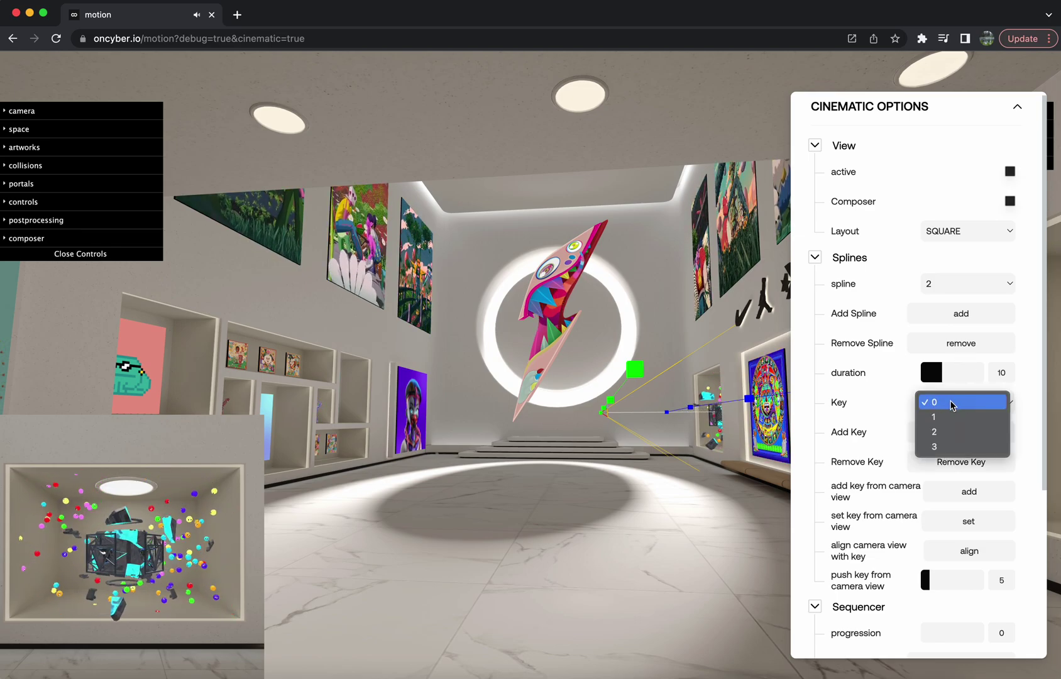
{"action": "left_click", "coordinate": [952, 406]}
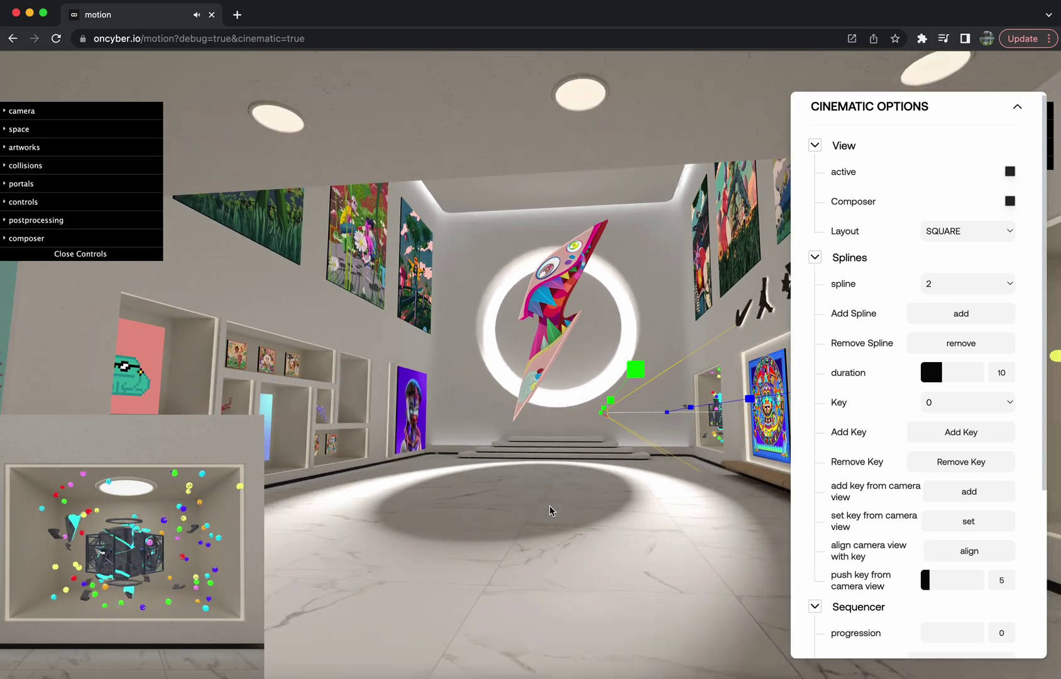
{"action": "scroll", "coordinate": [889, 564], "scroll_direction": "down", "scroll_amount": 1}
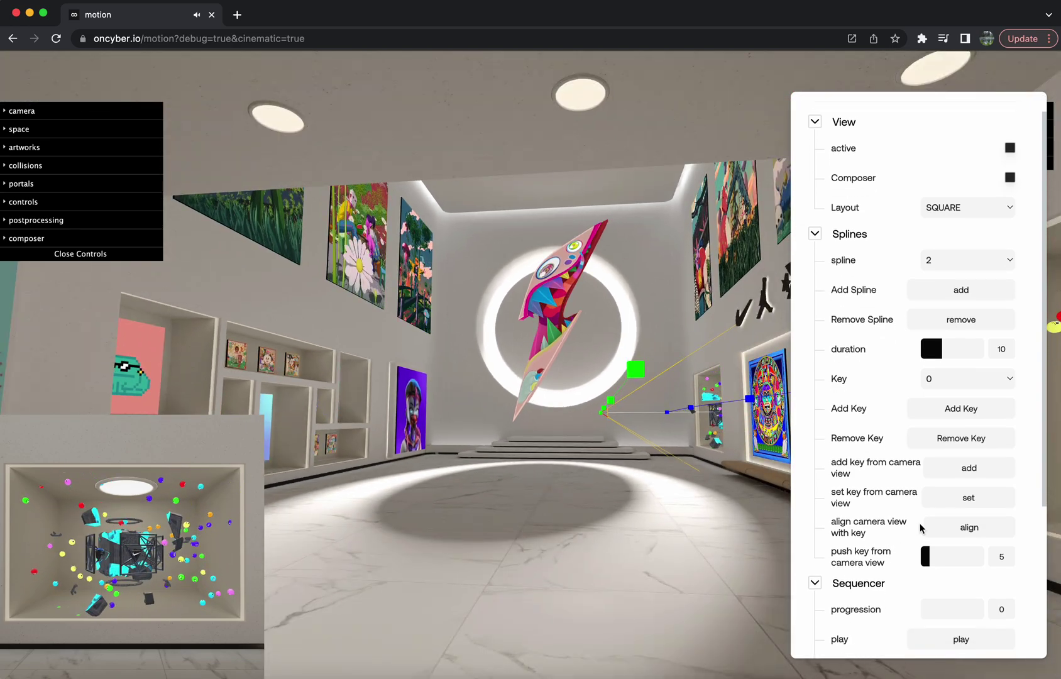
{"action": "left_click", "coordinate": [956, 499]}
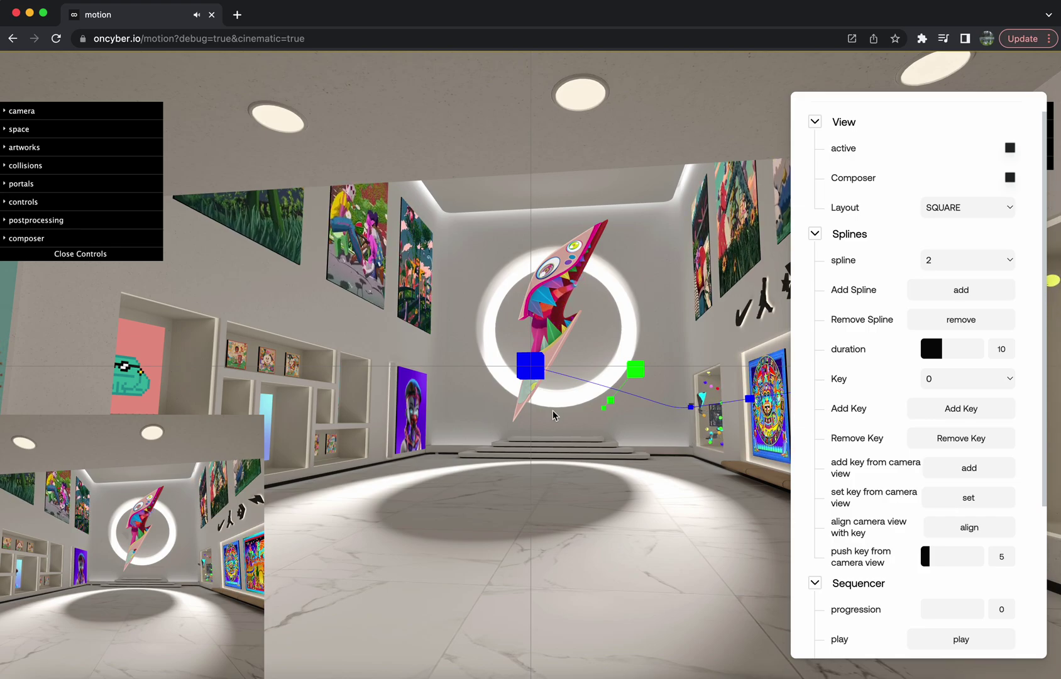
- Set key 1 of spline 2 from a camera view covering the lightning sculpture and the wall with the two colourful framed artworks
{"action": "left_click", "coordinate": [964, 380]}
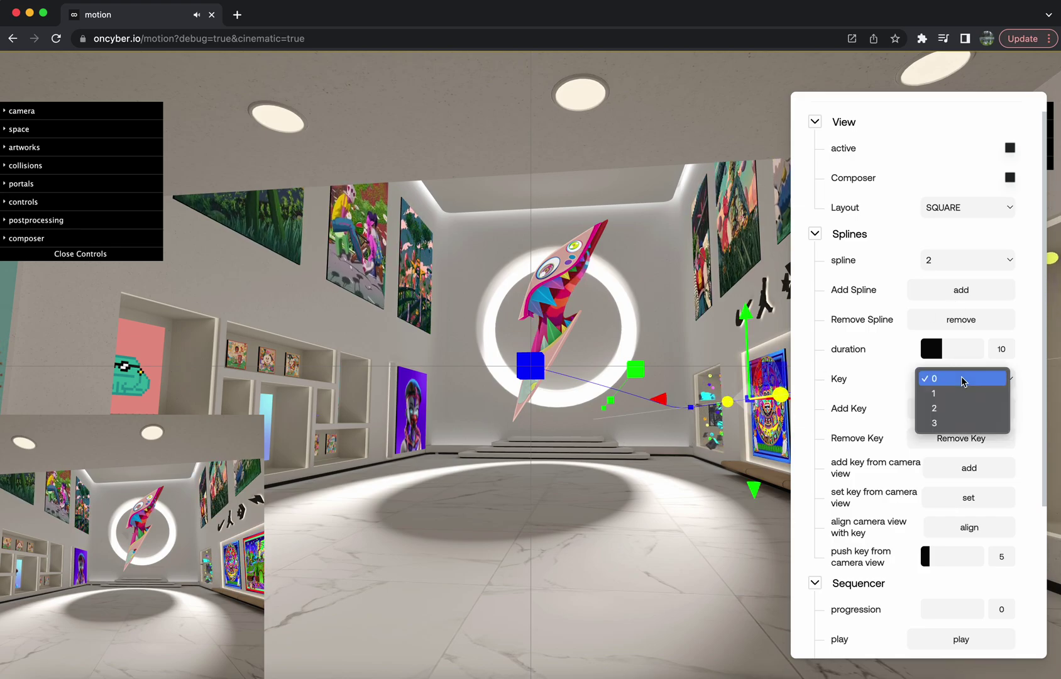
{"action": "left_click", "coordinate": [956, 393]}
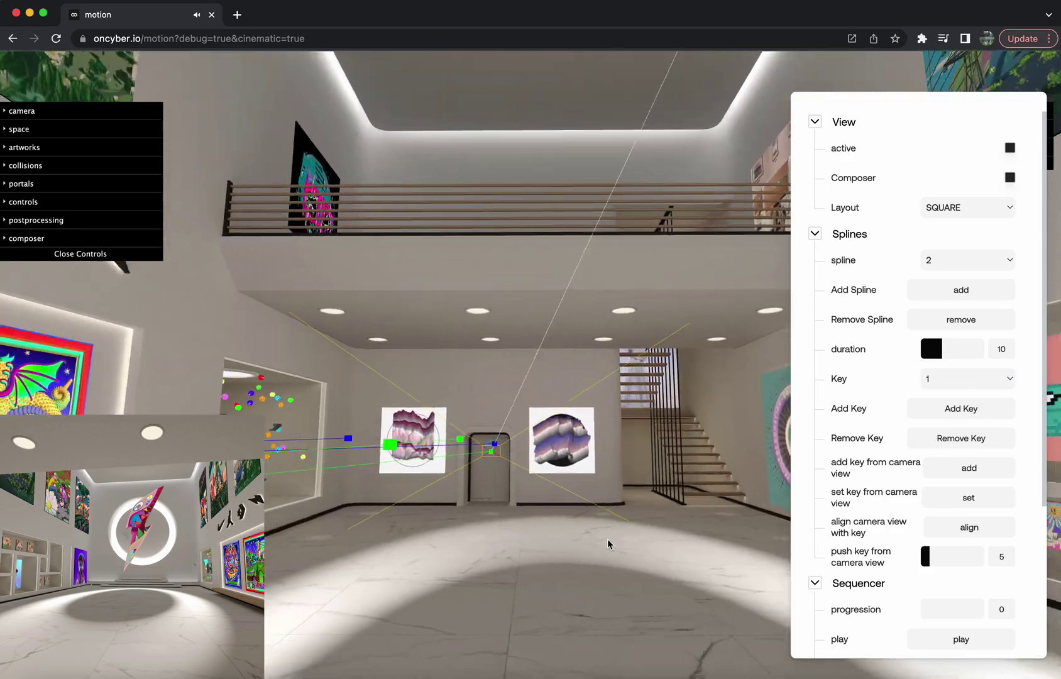
{"action": "mouse_move", "coordinate": [608, 544]}
{"action": "left_mouse_down"}
{"action": "mouse_move", "coordinate": [609, 496]}
{"action": "mouse_move", "coordinate": [550, 468]}
{"action": "mouse_move", "coordinate": [322, 503]}
{"action": "mouse_move", "coordinate": [313, 532]}
{"action": "left_mouse_up"}
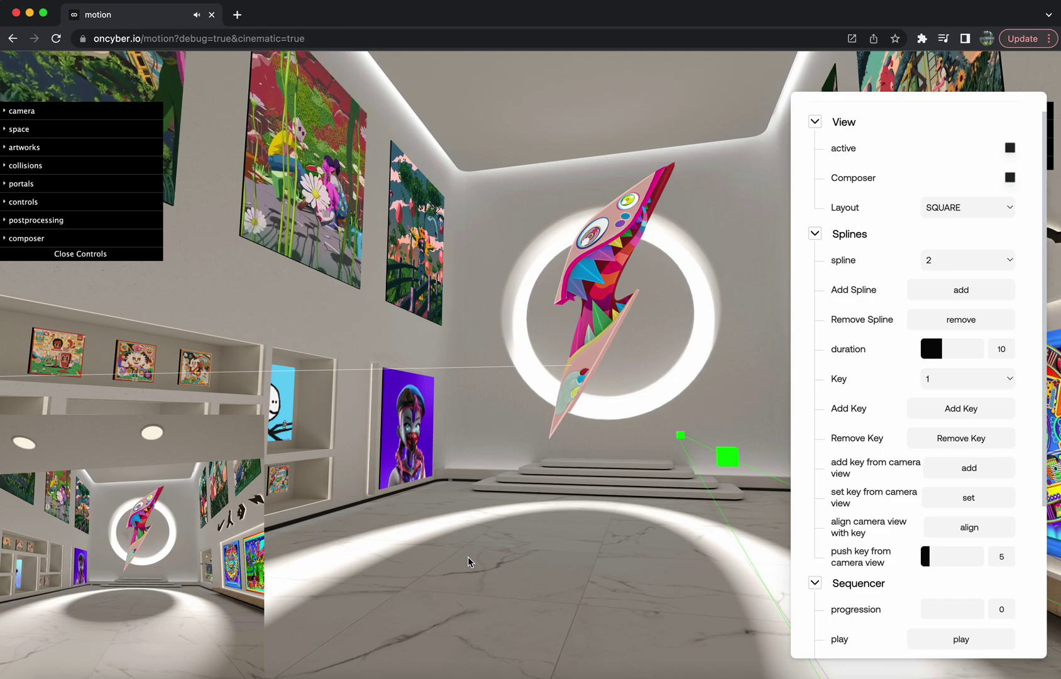
{"action": "scroll", "coordinate": [468, 561], "scroll_direction": "down", "scroll_amount": 10}
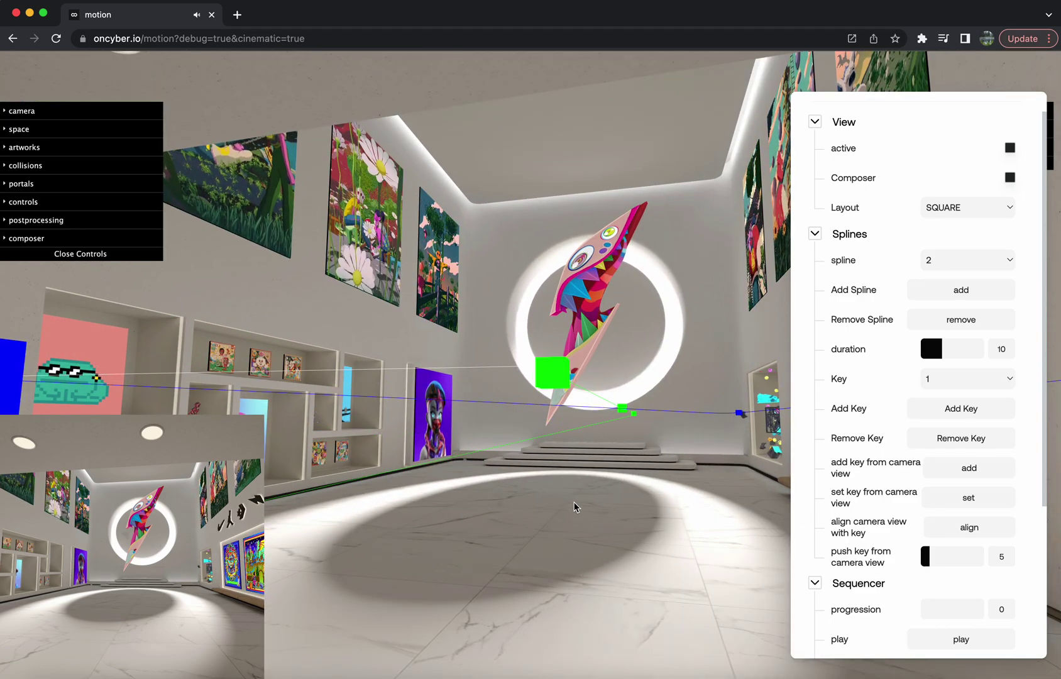
{"action": "left_click_drag", "start_coordinate": [461, 369], "coordinate": [426, 355]}
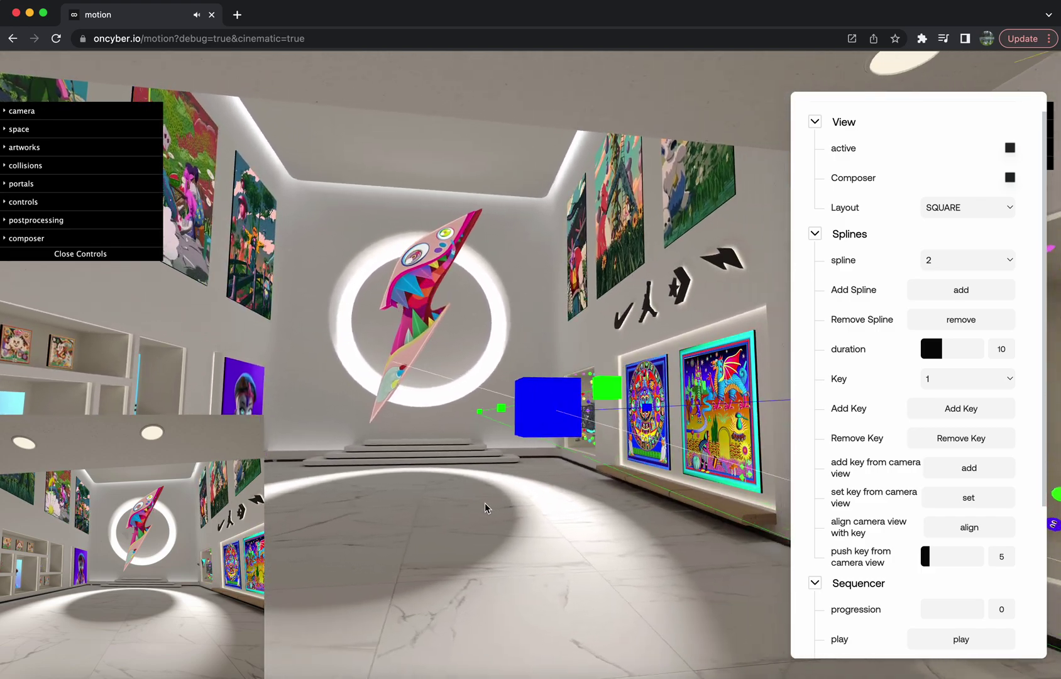
{"action": "left_click", "coordinate": [972, 497]}
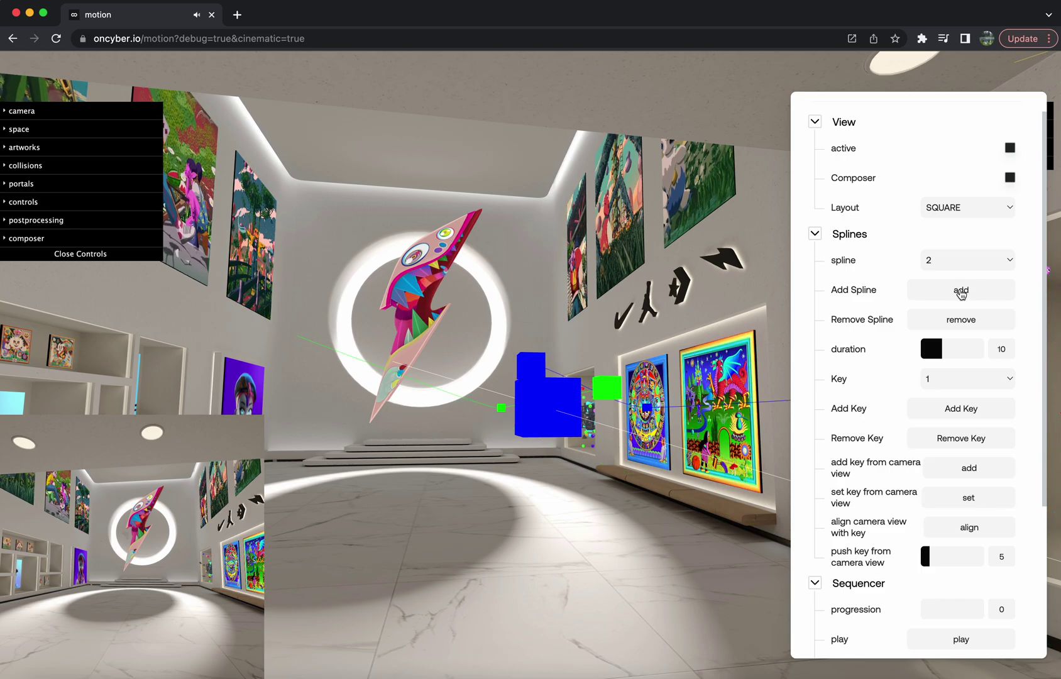
- Keep spline 2 current and set its key 2 from a camera view covering the shelf wall and the lightning sculpture
{"action": "left_click", "coordinate": [956, 265]}
{"action": "left_click", "coordinate": [946, 255]}
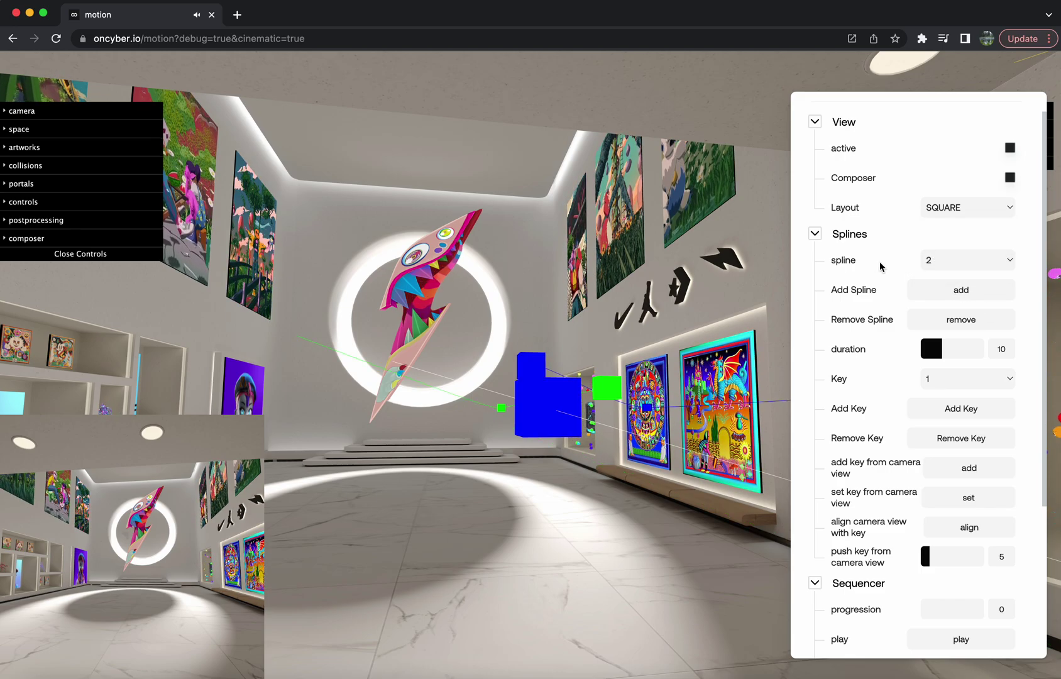
{"action": "left_click", "coordinate": [946, 378]}
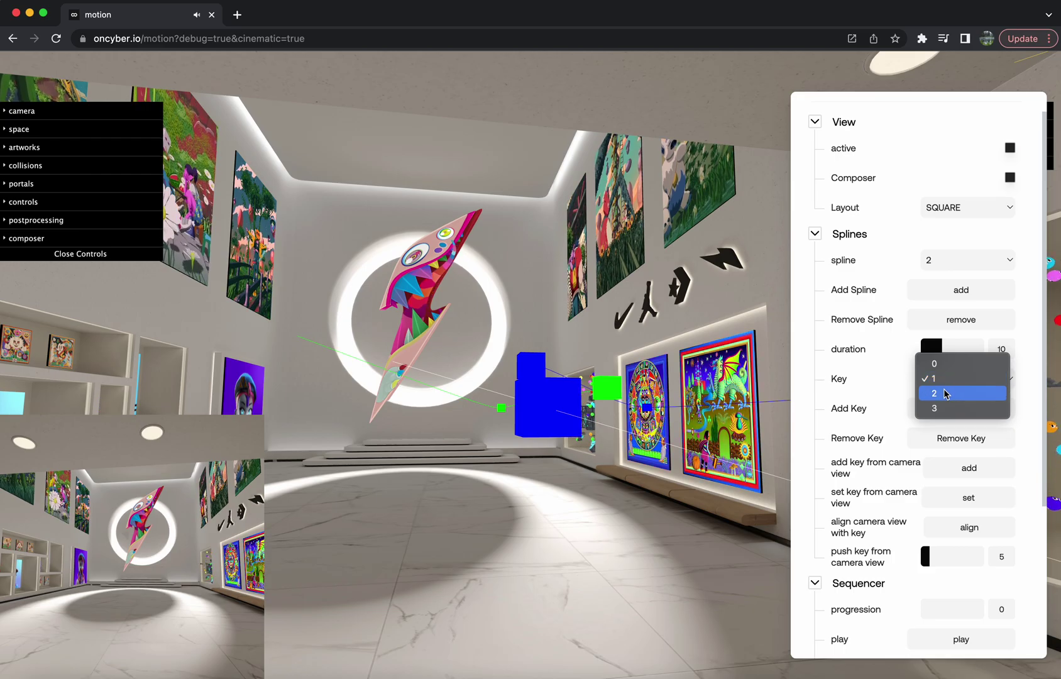
{"action": "left_click", "coordinate": [945, 391]}
{"action": "left_click_drag", "start_coordinate": [722, 505], "coordinate": [792, 295]}
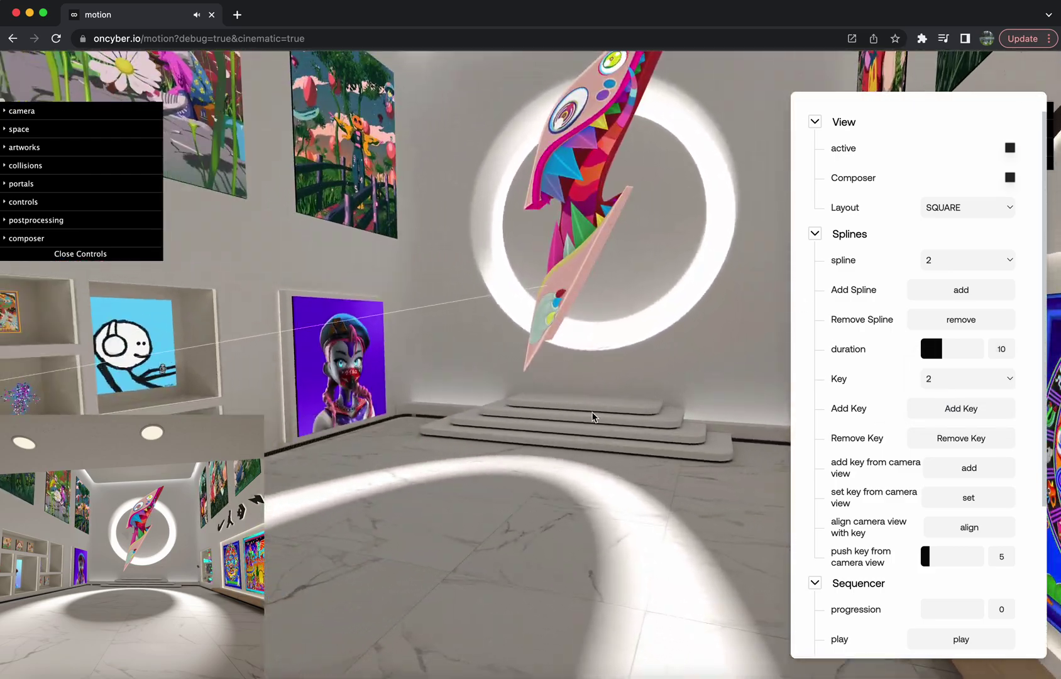
{"action": "left_click_drag", "start_coordinate": [594, 415], "coordinate": [699, 412]}
{"action": "scroll", "coordinate": [700, 415], "scroll_direction": "down", "scroll_amount": 8}
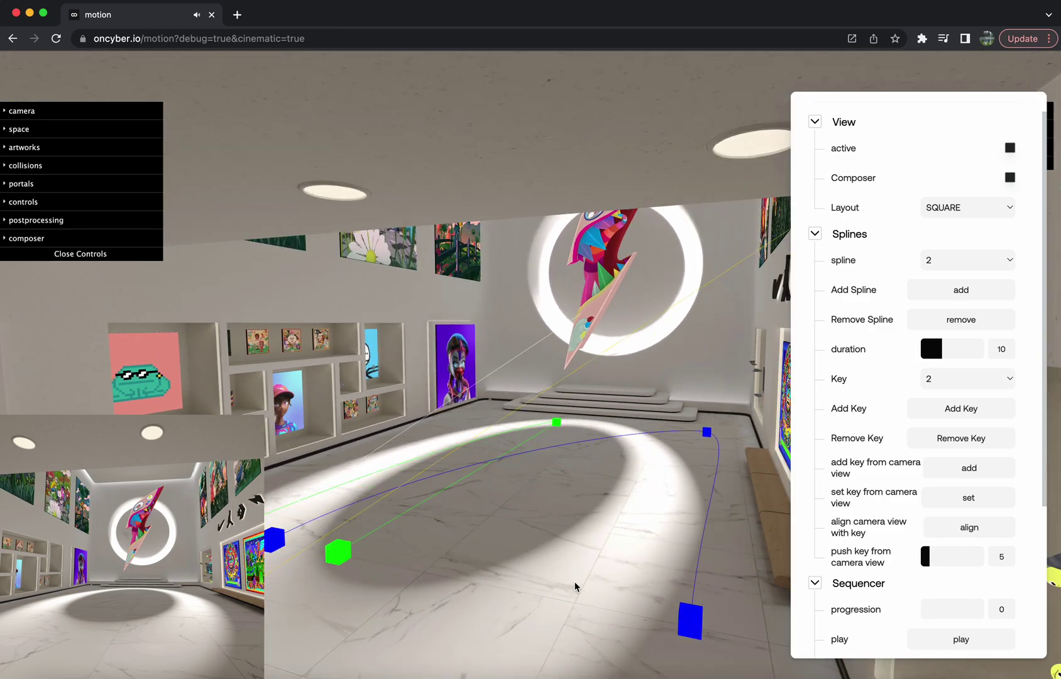
{"action": "left_click_drag", "start_coordinate": [569, 587], "coordinate": [693, 556]}
{"action": "scroll", "coordinate": [694, 557], "scroll_direction": "down", "scroll_amount": 10}
{"action": "scroll", "coordinate": [694, 556], "scroll_direction": "up", "scroll_amount": 8}
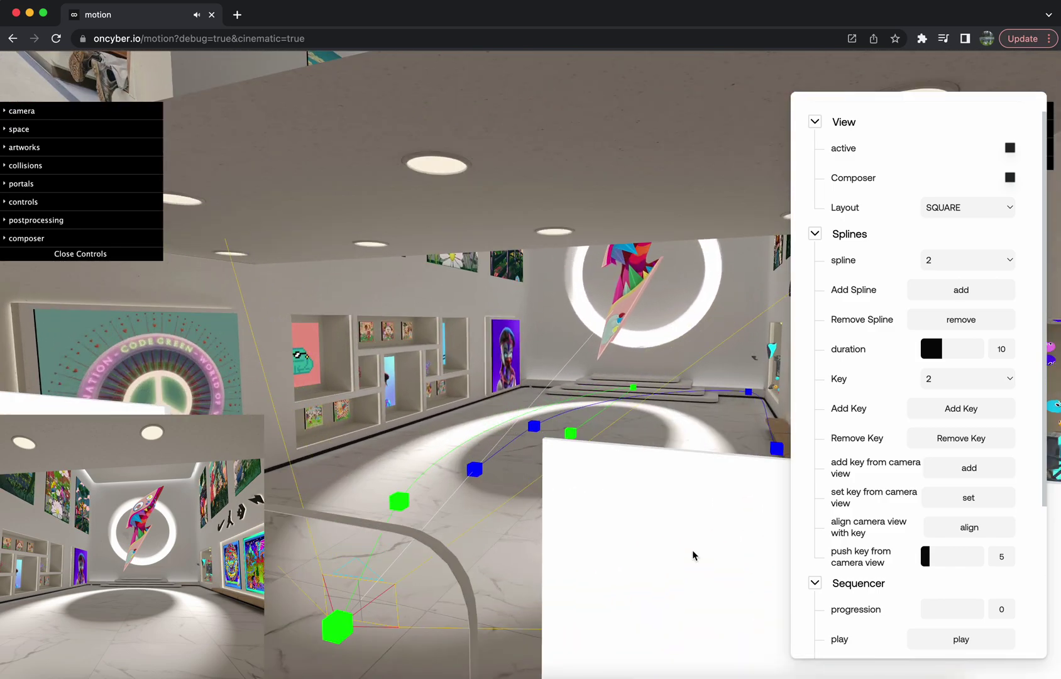
{"action": "left_click", "coordinate": [347, 620]}
{"action": "left_click", "coordinate": [398, 501]}
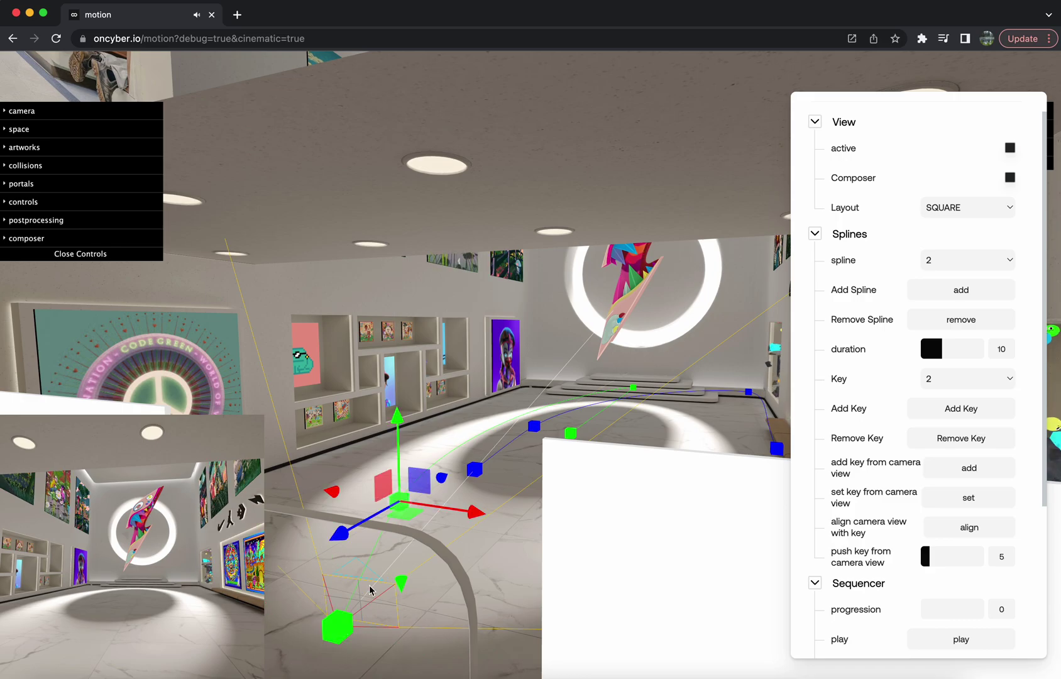
{"action": "left_click", "coordinate": [477, 472]}
{"action": "left_click", "coordinate": [536, 428]}
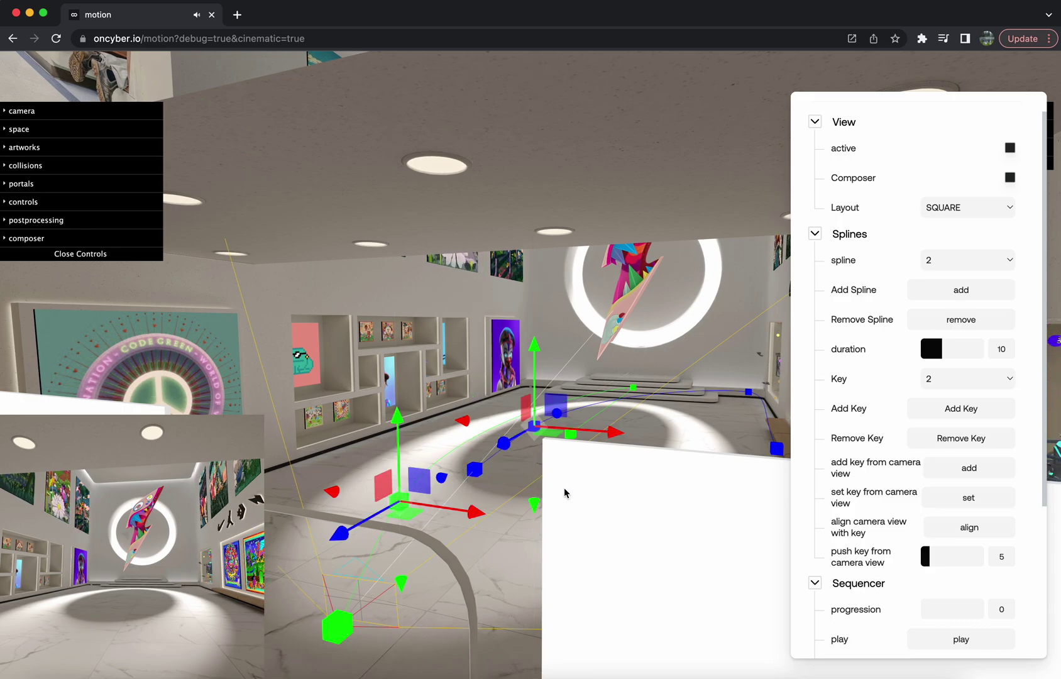
{"action": "scroll", "coordinate": [565, 494], "scroll_direction": "up", "scroll_amount": 6}
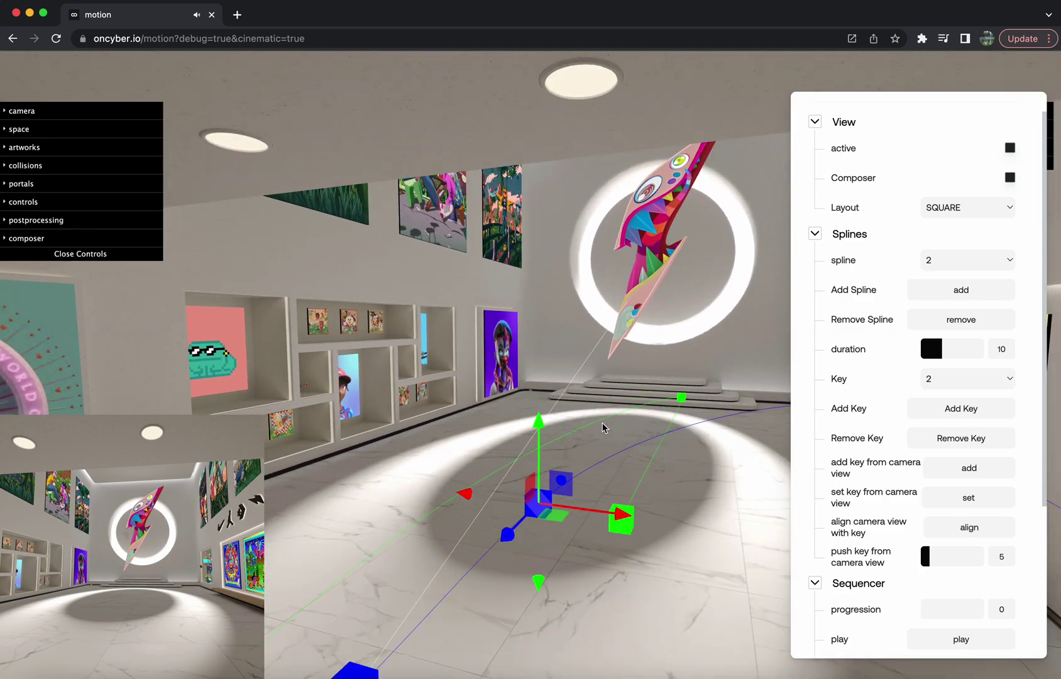
{"action": "scroll", "coordinate": [602, 428], "scroll_direction": "up", "scroll_amount": 5}
{"action": "mouse_move", "coordinate": [528, 399]}
{"action": "left_mouse_down"}
{"action": "mouse_move", "coordinate": [544, 424]}
{"action": "mouse_move", "coordinate": [595, 418]}
{"action": "left_mouse_up"}
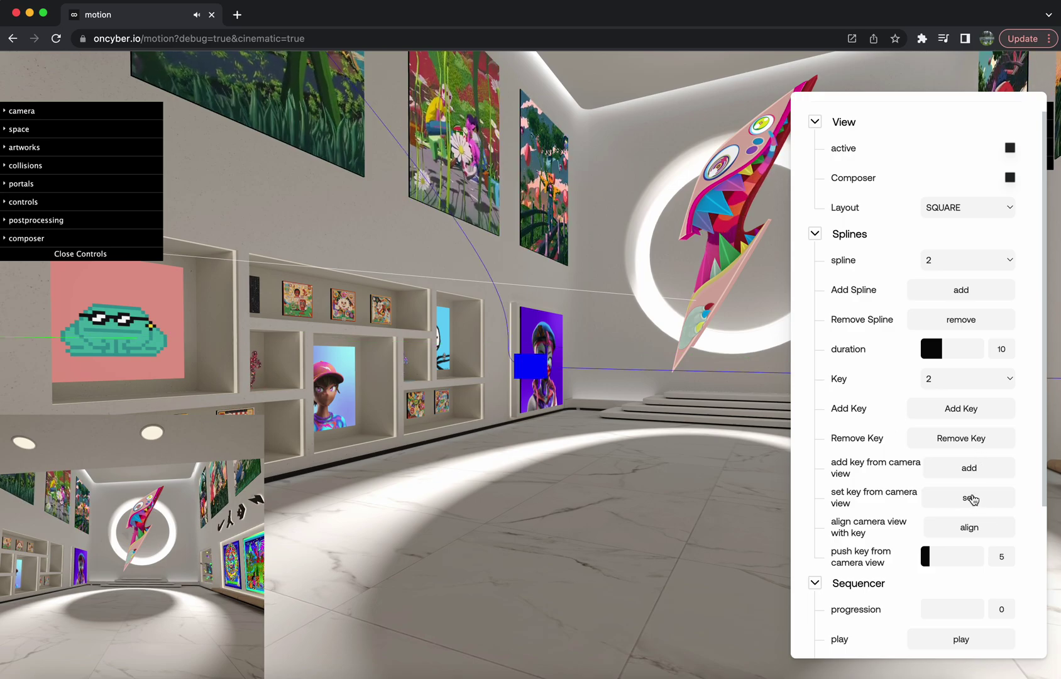
- Set key 3 of spline 2 from a camera view facing the lightning sculpture and its steps head-on
{"action": "left_click", "coordinate": [967, 379]}
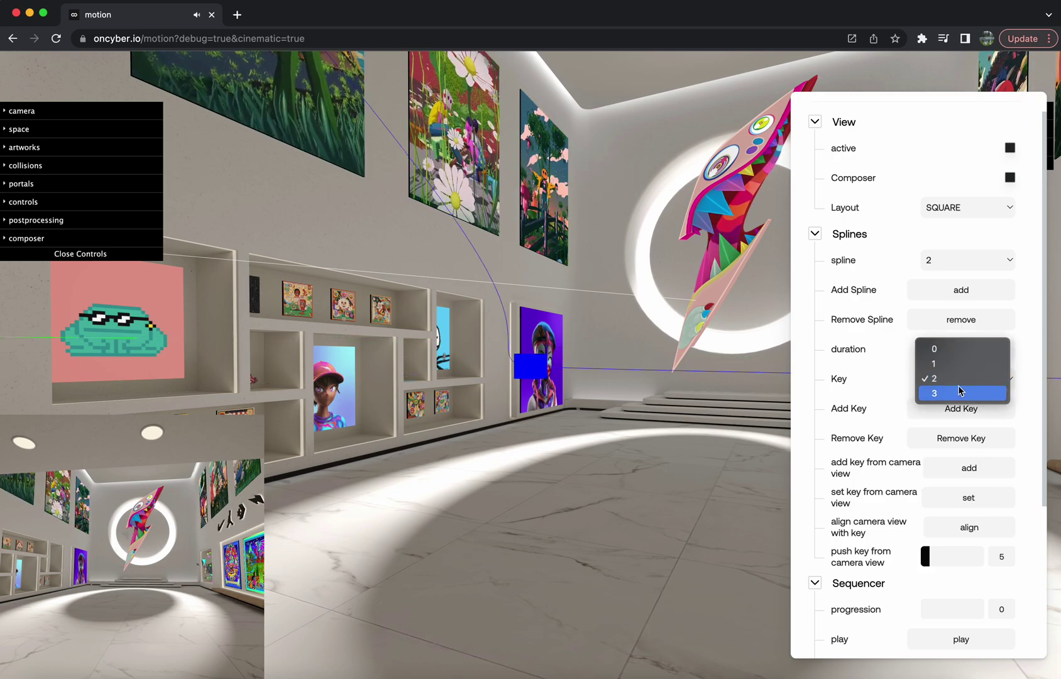
{"action": "left_click", "coordinate": [960, 393]}
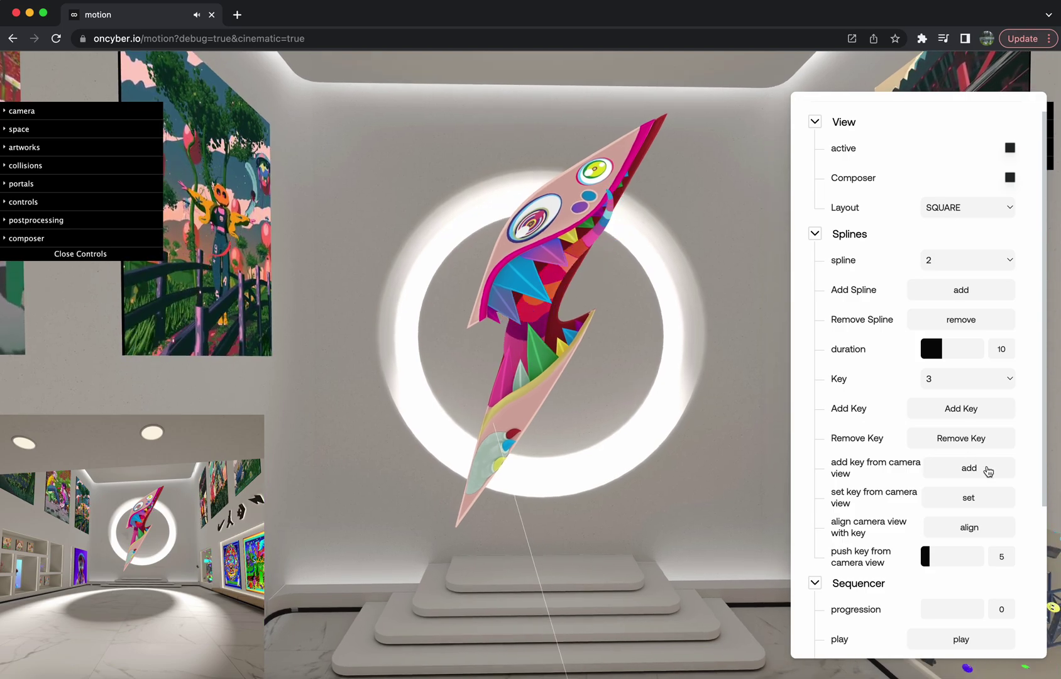
{"action": "left_click", "coordinate": [969, 500]}
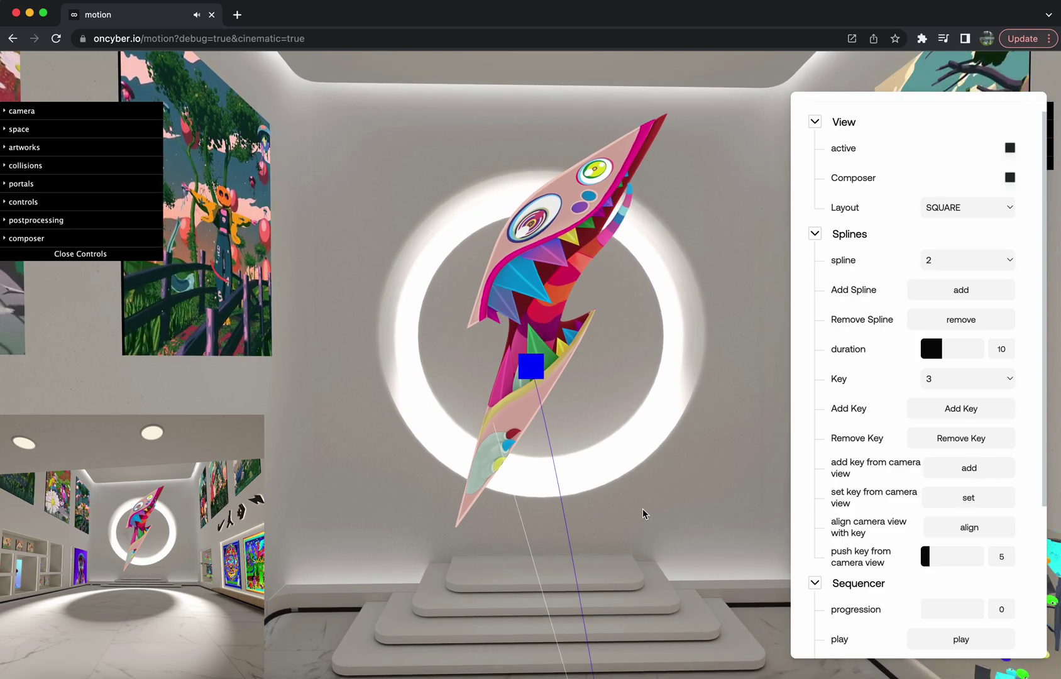
- Preview the camera path of spline 2 by scrubbing its progression and playing the sequence
{"action": "left_click_drag", "start_coordinate": [741, 523], "coordinate": [437, 375]}
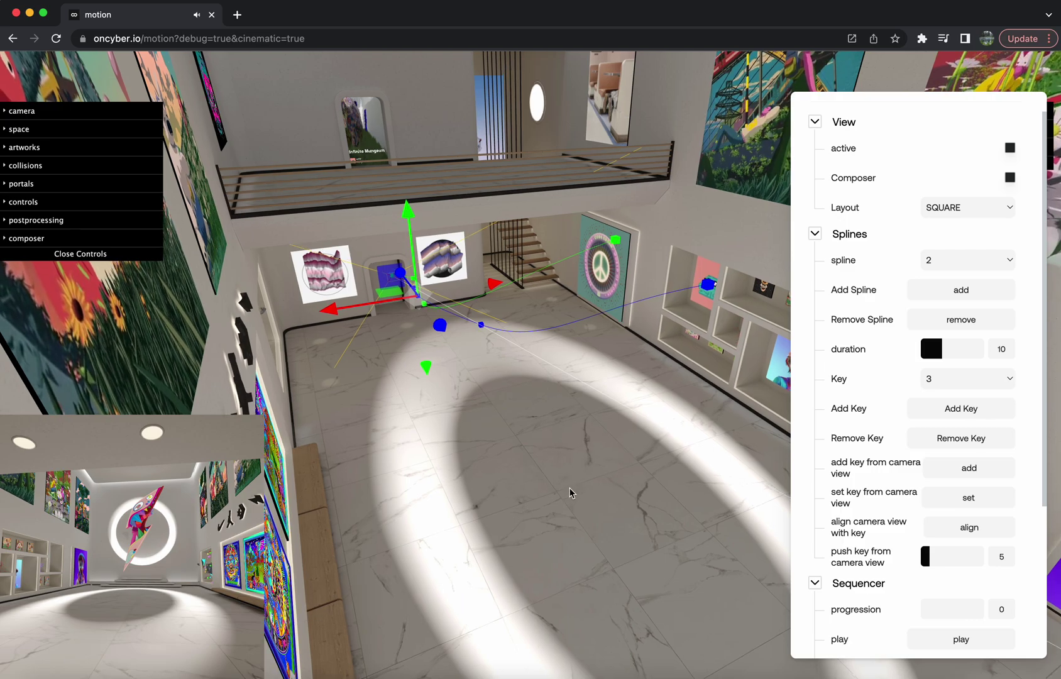
{"action": "right_click_drag", "start_coordinate": [570, 490], "coordinate": [563, 533]}
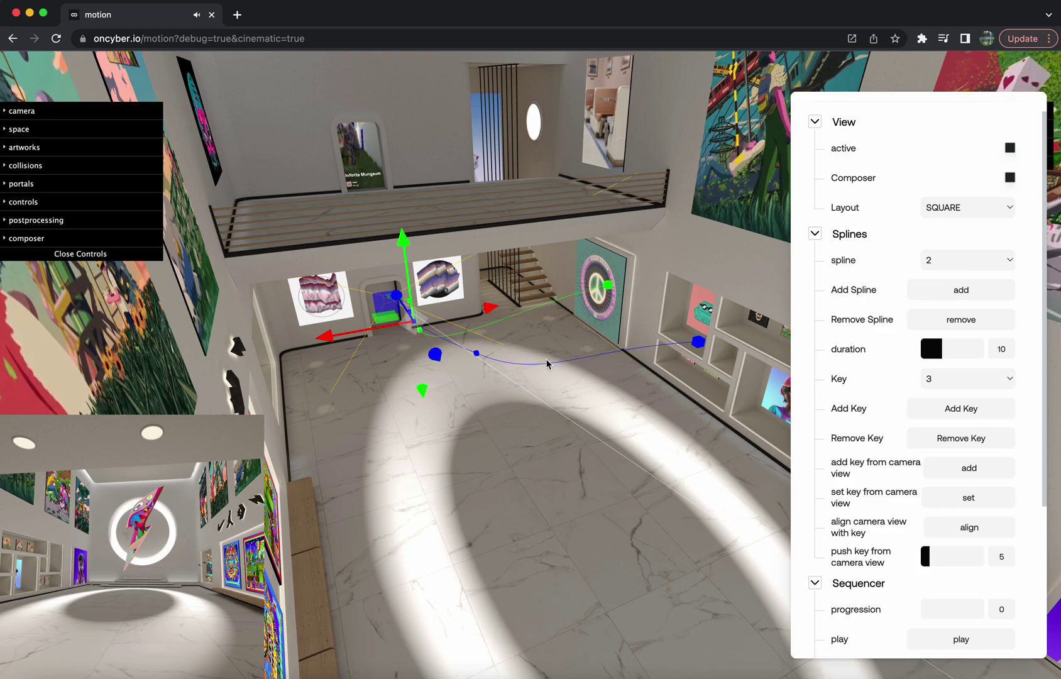
{"action": "left_click", "coordinate": [609, 283]}
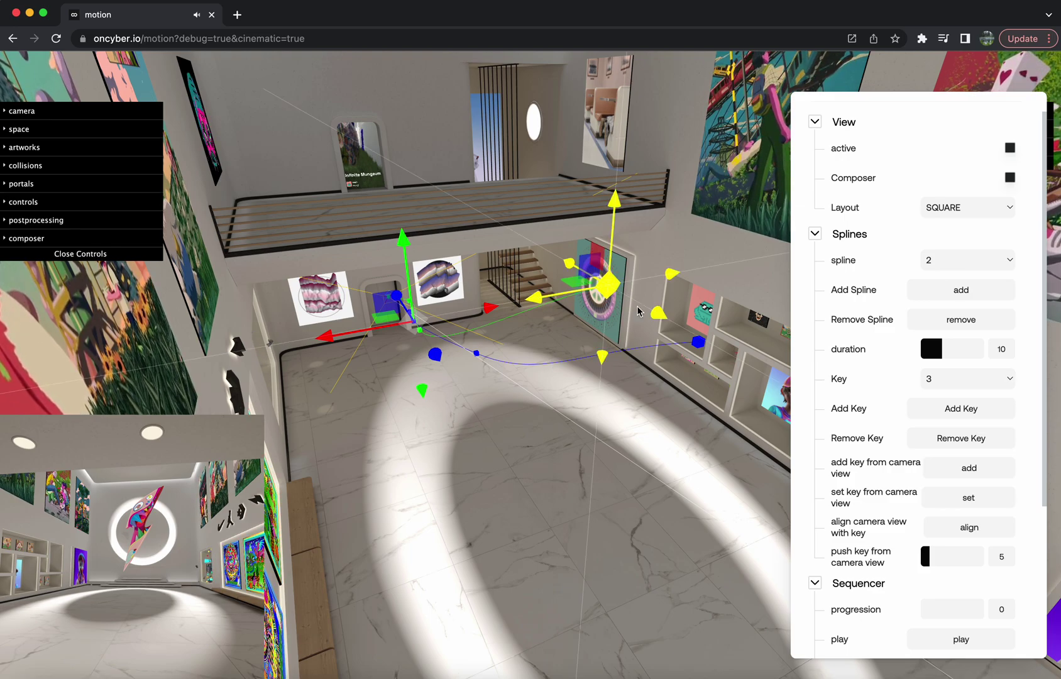
{"action": "left_click", "coordinate": [658, 318]}
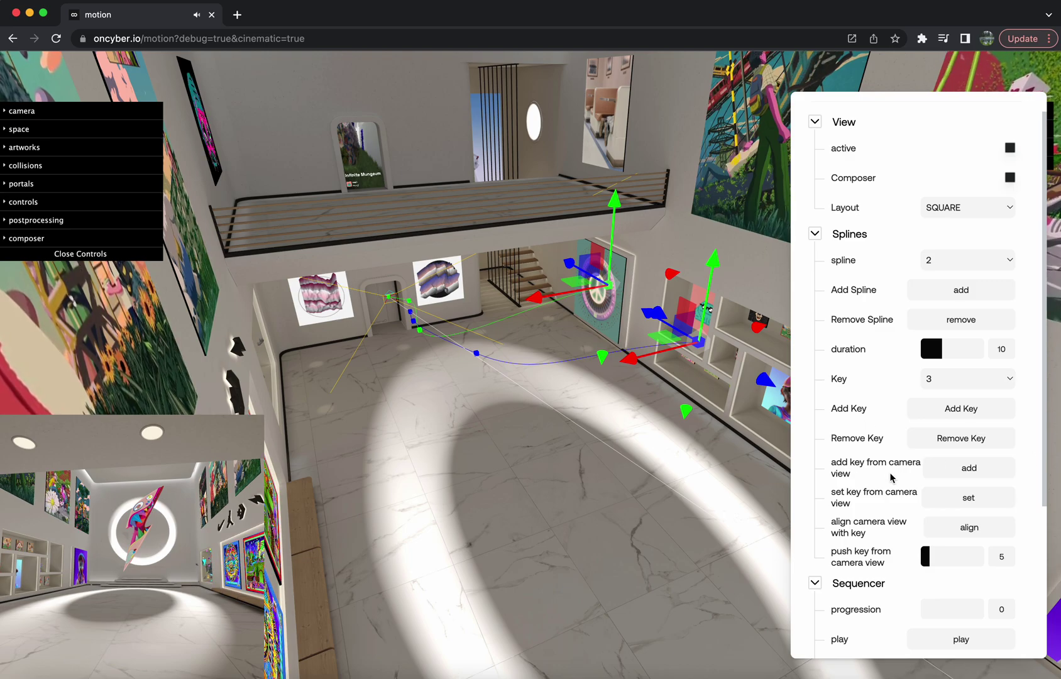
{"action": "left_click", "coordinate": [959, 616]}
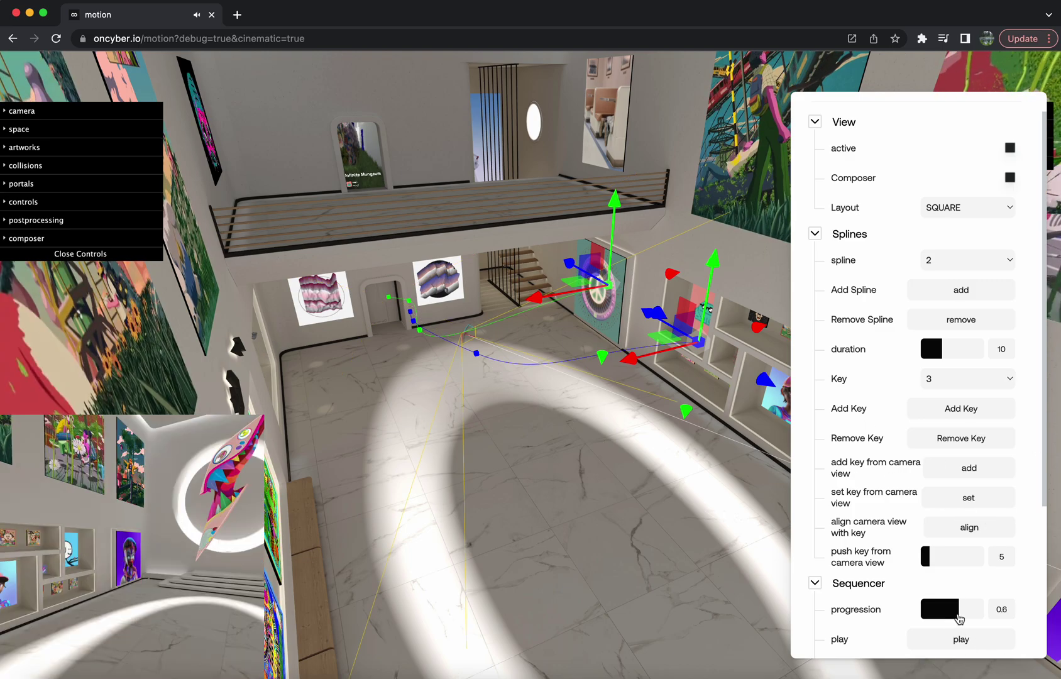
{"action": "left_click_drag", "start_coordinate": [949, 620], "coordinate": [984, 629]}
{"action": "left_click", "coordinate": [981, 639]}
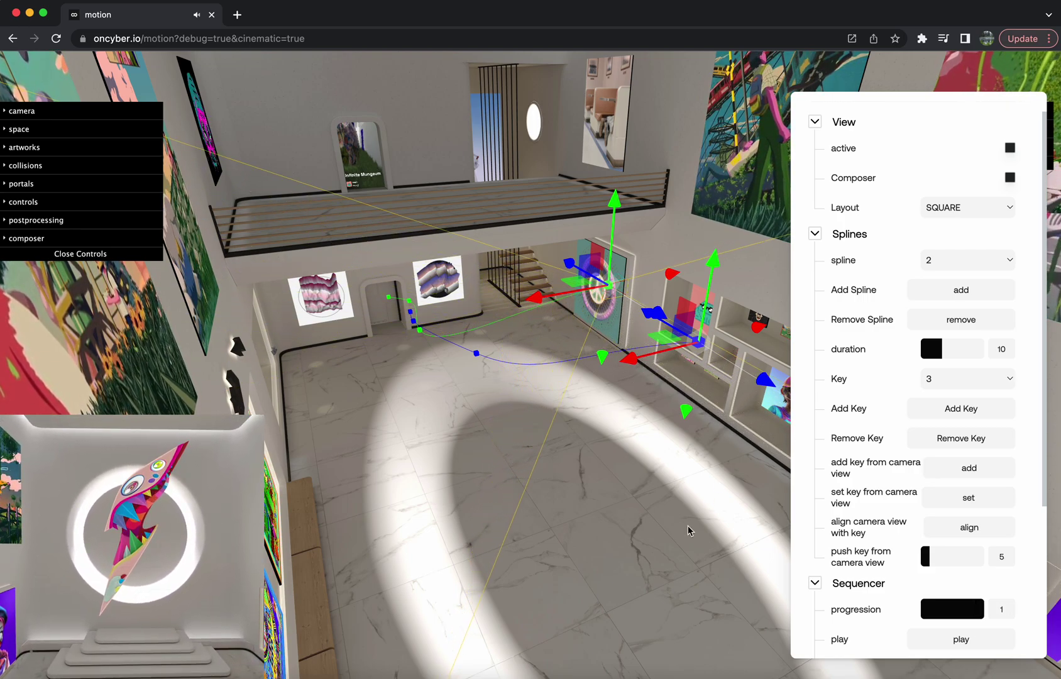
- Add a fourth spline to the gallery
{"action": "mouse_move", "coordinate": [689, 482]}
{"action": "left_mouse_down"}
{"action": "mouse_move", "coordinate": [428, 492]}
{"action": "mouse_move", "coordinate": [376, 482]}
{"action": "mouse_move", "coordinate": [417, 488]}
{"action": "mouse_move", "coordinate": [436, 565]}
{"action": "left_mouse_up"}
{"action": "scroll", "coordinate": [458, 492], "scroll_direction": "up", "scroll_amount": 2}
{"action": "left_click_drag", "start_coordinate": [459, 496], "coordinate": [412, 506]}
{"action": "scroll", "coordinate": [412, 506], "scroll_direction": "up", "scroll_amount": 5}
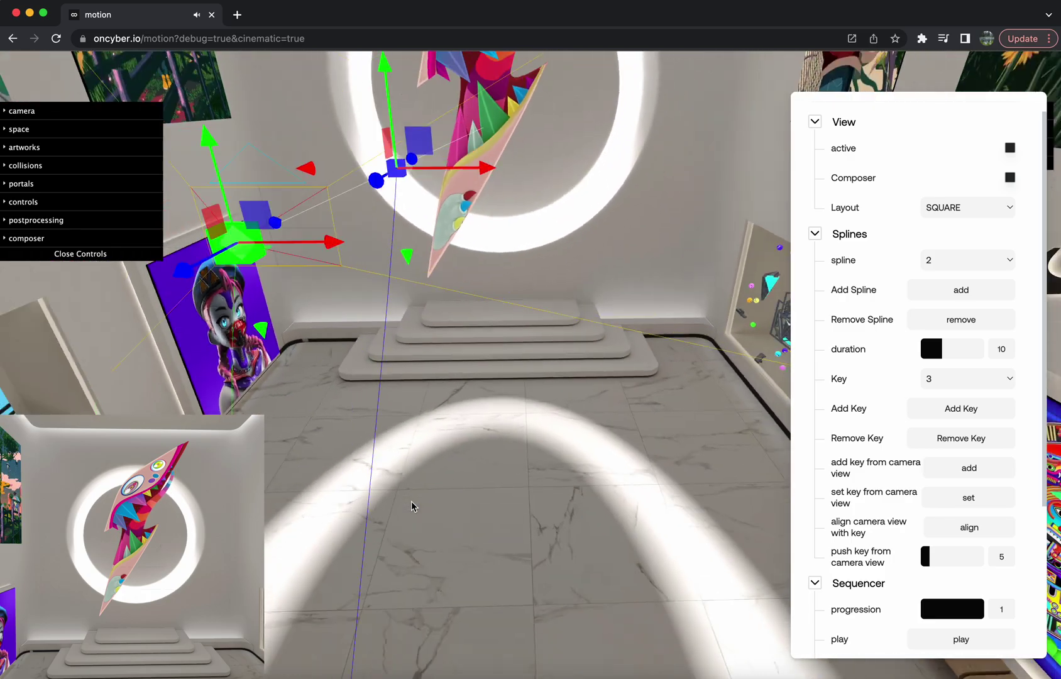
{"action": "scroll", "coordinate": [412, 505], "scroll_direction": "down", "scroll_amount": 5}
{"action": "left_click_drag", "start_coordinate": [609, 499], "coordinate": [595, 503]}
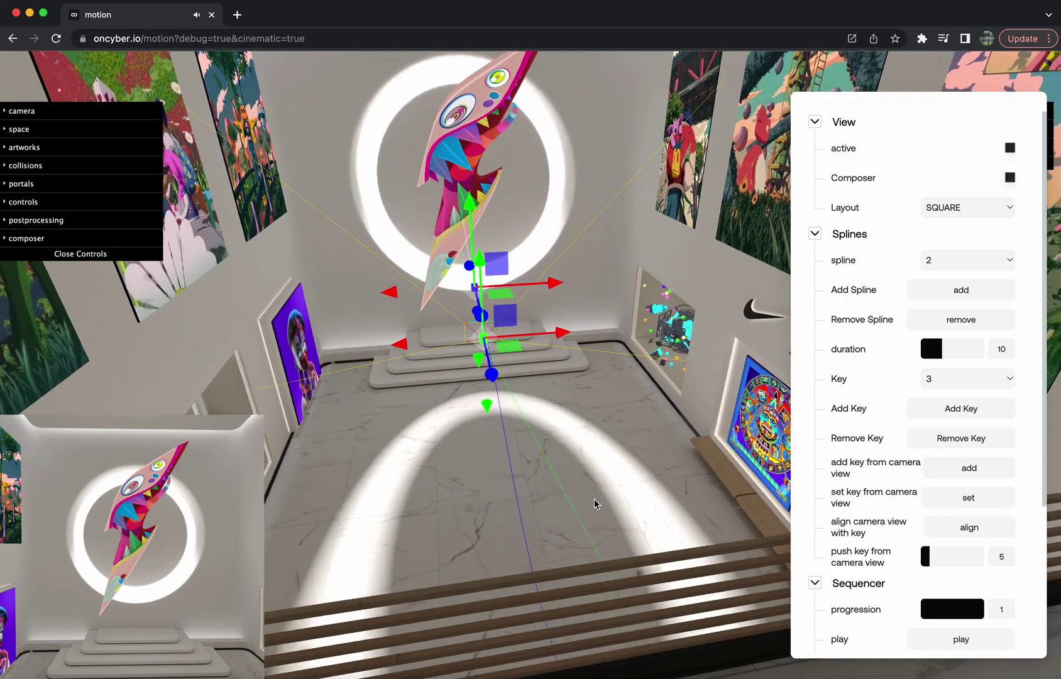
{"action": "left_click_drag", "start_coordinate": [689, 476], "coordinate": [645, 500]}
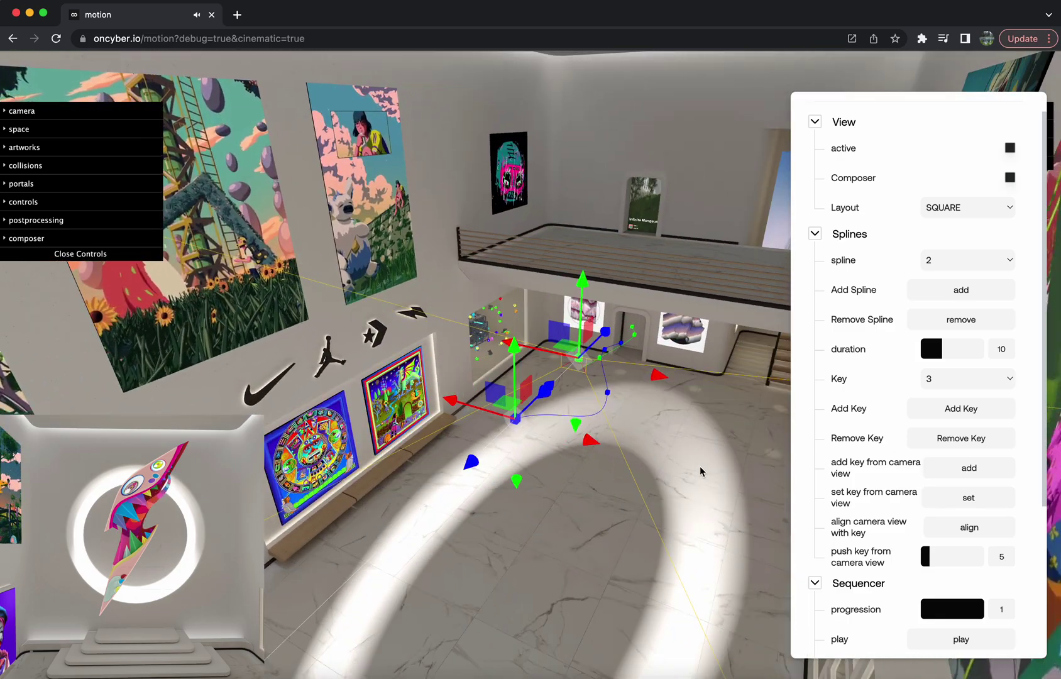
{"action": "left_click", "coordinate": [962, 290]}
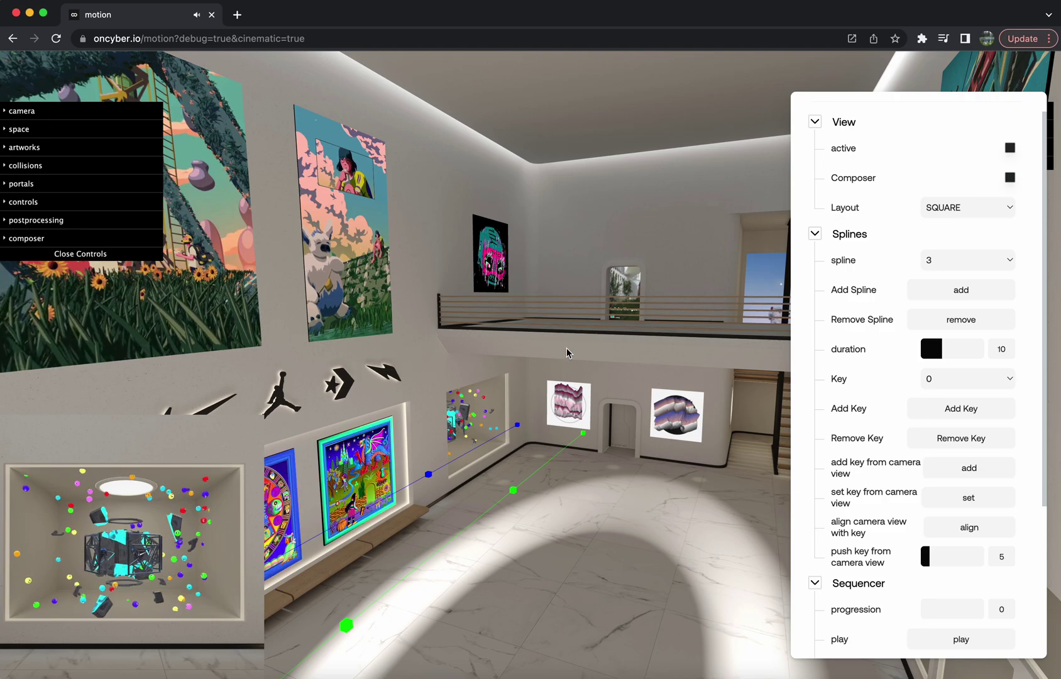
- Raise the far end point of spline 3's green path from under the balcony up to the balcony edge
{"action": "left_click_drag", "start_coordinate": [472, 351], "coordinate": [436, 221]}
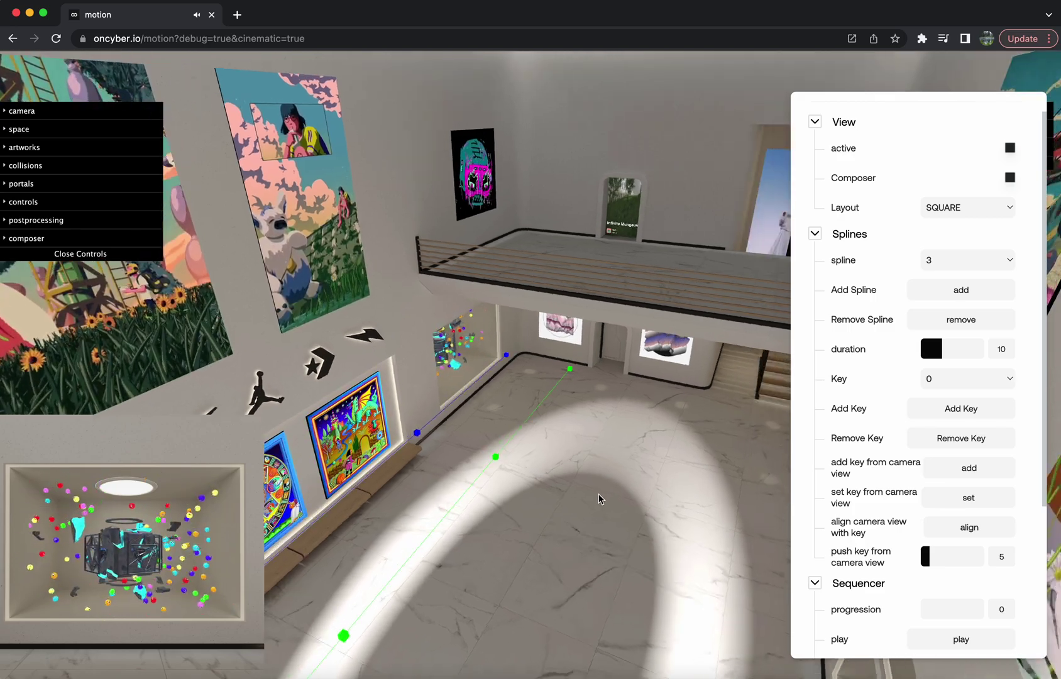
{"action": "left_click", "coordinate": [535, 365]}
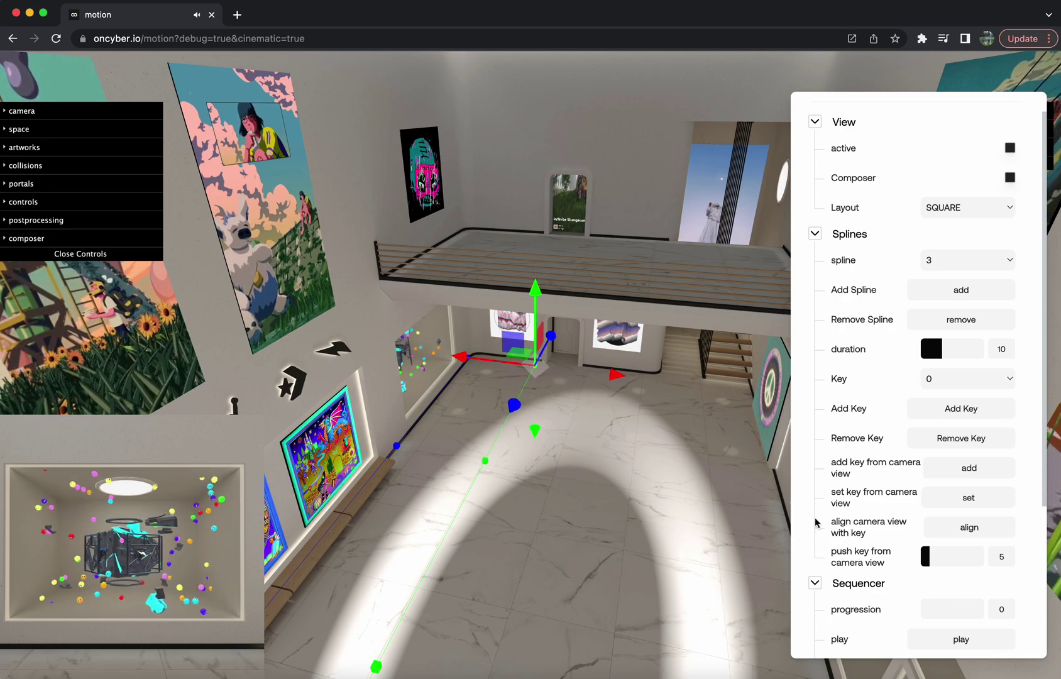
{"action": "left_click_drag", "start_coordinate": [541, 314], "coordinate": [556, 173]}
{"action": "left_click_drag", "start_coordinate": [618, 253], "coordinate": [538, 320]}
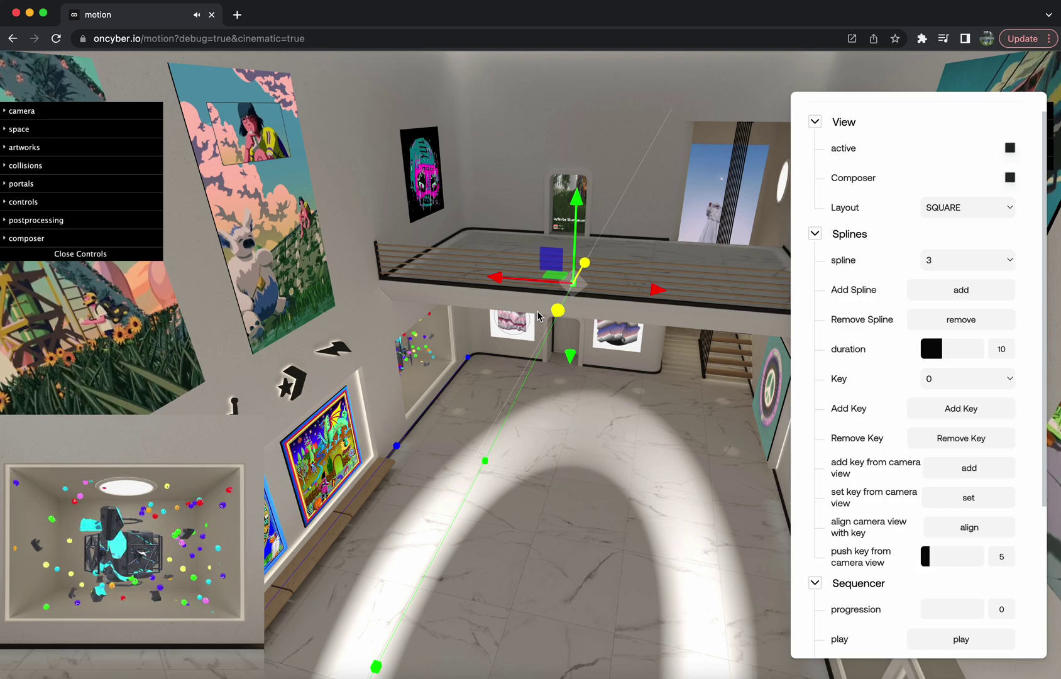
- Move the green path point next to the raised end point up beside it at the balcony edge
{"action": "left_click", "coordinate": [485, 462]}
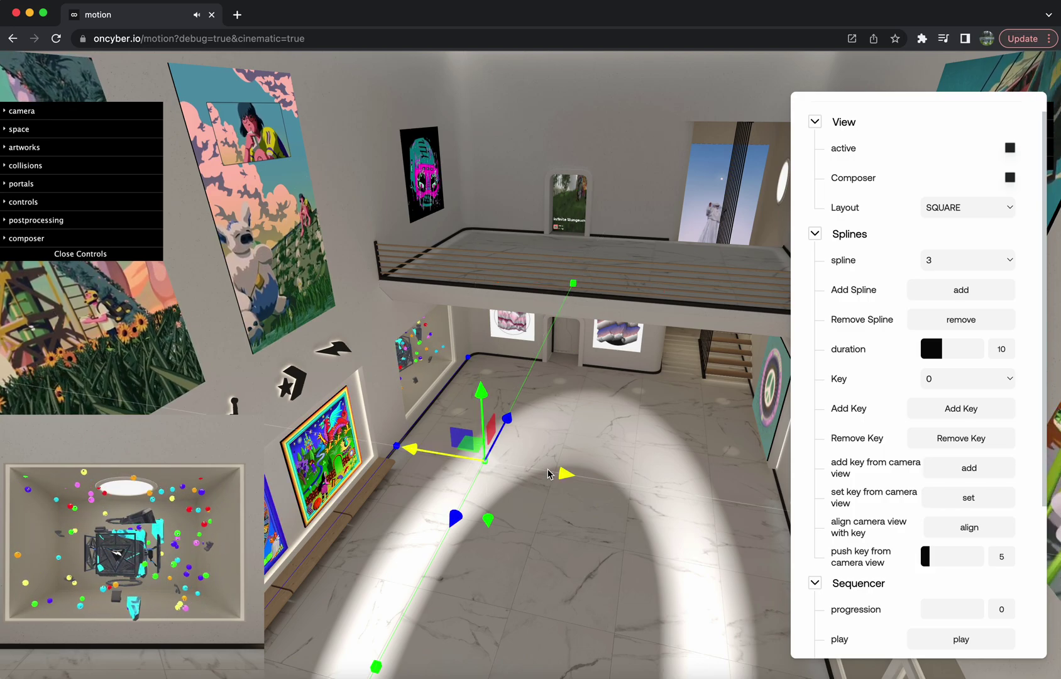
{"action": "left_click_drag", "start_coordinate": [548, 473], "coordinate": [596, 475]}
{"action": "left_click_drag", "start_coordinate": [554, 526], "coordinate": [639, 321]}
{"action": "left_click_drag", "start_coordinate": [543, 354], "coordinate": [551, 338]}
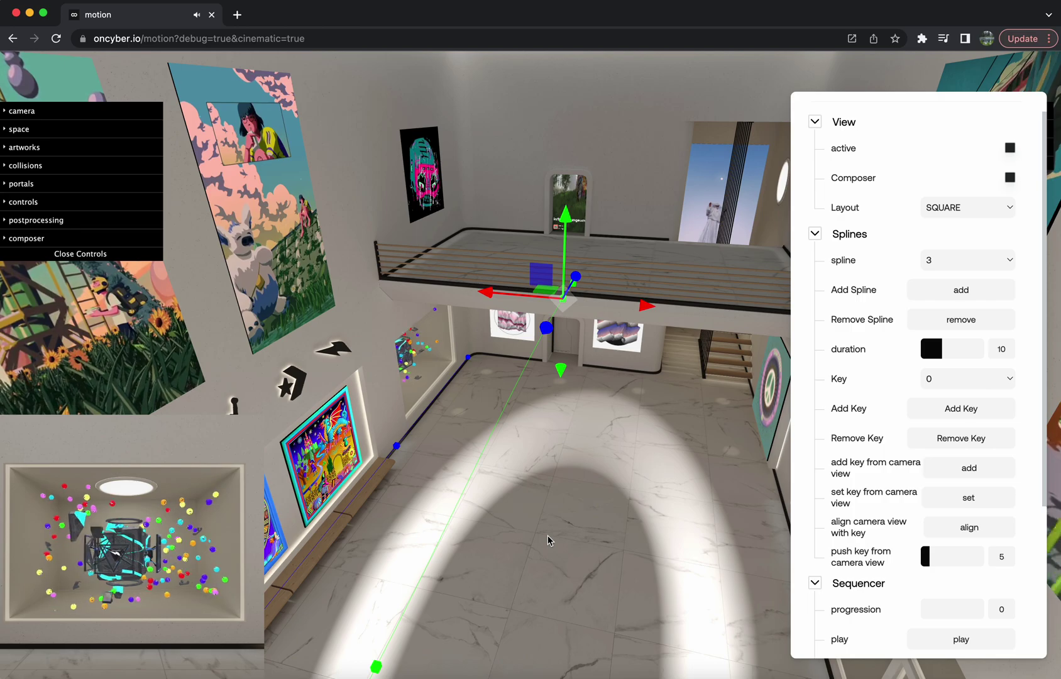
- Bring the following green path point across the floor and up to the two points at the balcony edge
{"action": "left_click", "coordinate": [376, 667]}
{"action": "left_click_drag", "start_coordinate": [426, 591], "coordinate": [625, 399]}
{"action": "left_click_drag", "start_coordinate": [528, 436], "coordinate": [550, 400]}
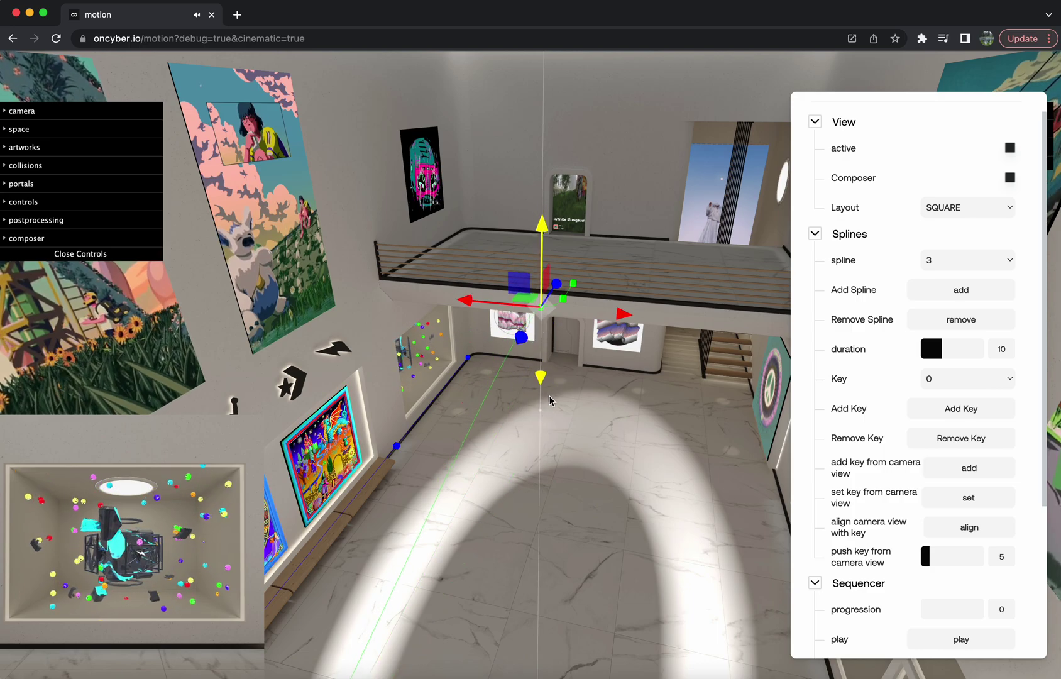
- Move the start point of spline 3's green path across the gallery floor toward the area below the balcony
{"action": "left_click_drag", "start_coordinate": [502, 583], "coordinate": [645, 459]}
{"action": "left_click", "coordinate": [230, 389]}
{"action": "left_click_drag", "start_coordinate": [312, 403], "coordinate": [673, 437]}
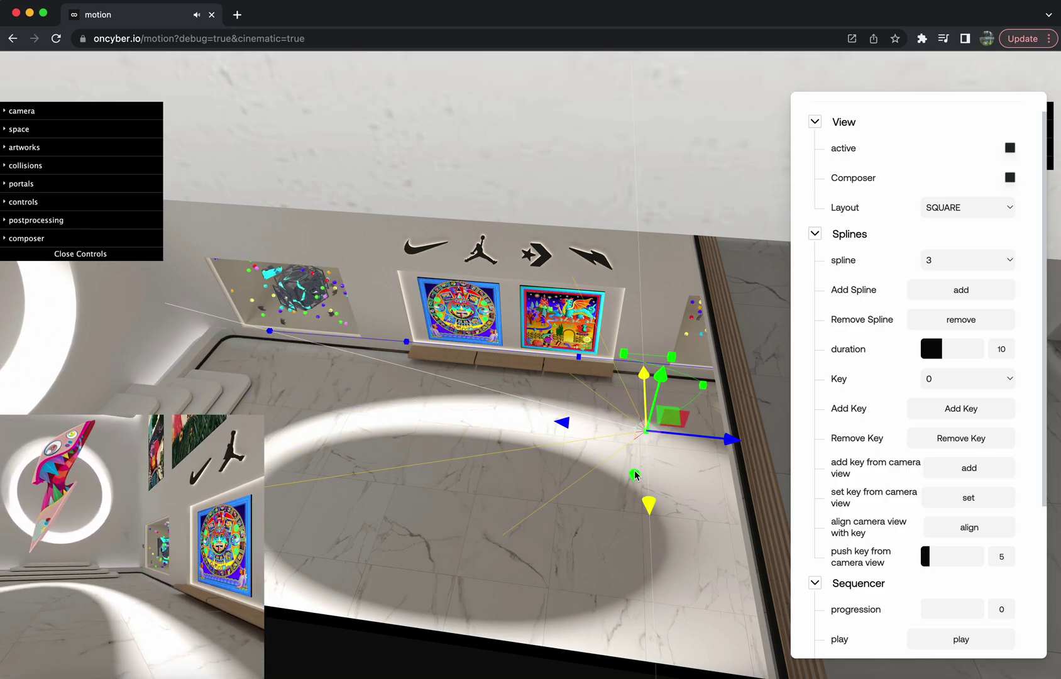
{"action": "left_click_drag", "start_coordinate": [623, 473], "coordinate": [627, 448]}
{"action": "left_click_drag", "start_coordinate": [516, 489], "coordinate": [398, 559]}
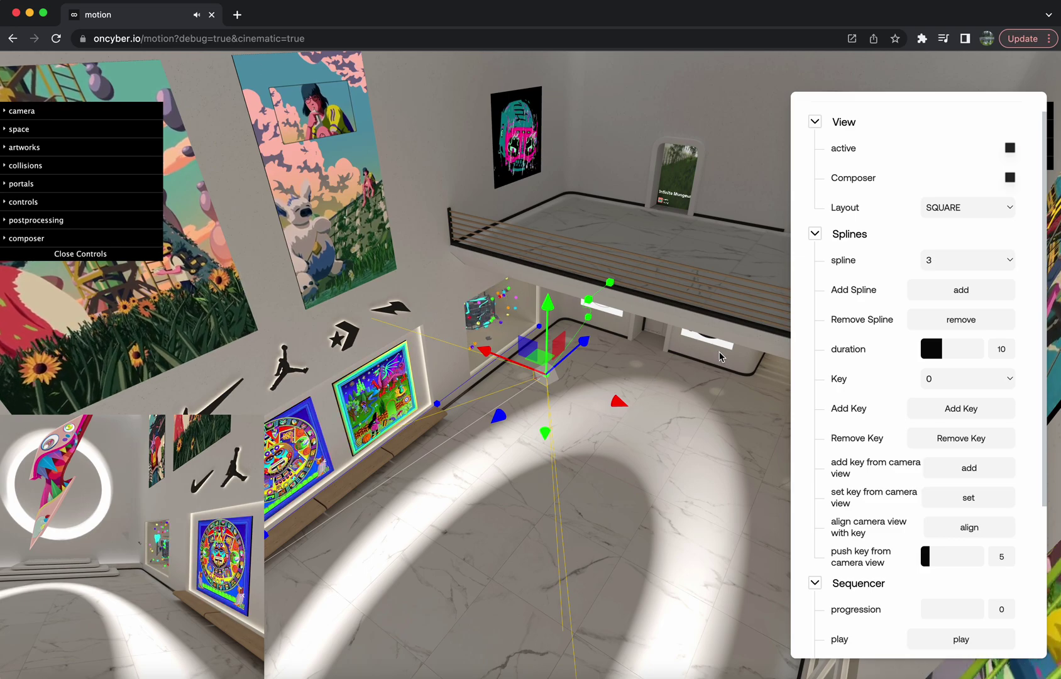
- Align the green point nearest the side wall with the end point at the balcony edge
{"action": "scroll", "coordinate": [718, 351], "scroll_direction": "up", "scroll_amount": 5}
{"action": "right_click_drag", "start_coordinate": [719, 351], "coordinate": [596, 394]}
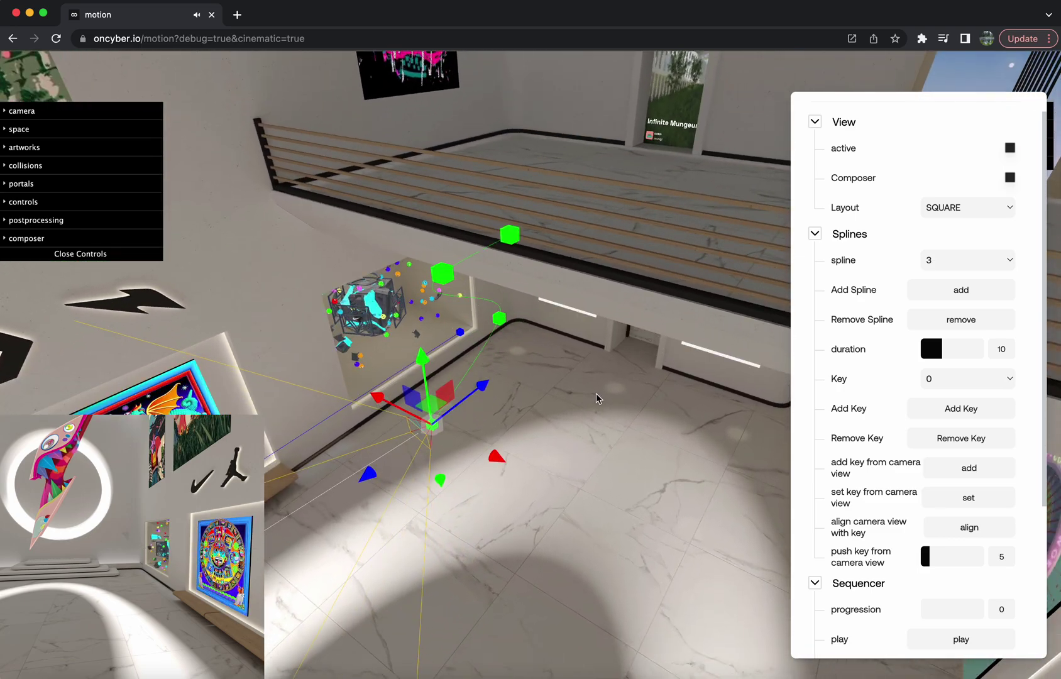
{"action": "left_click", "coordinate": [443, 274]}
{"action": "left_click_drag", "start_coordinate": [382, 308], "coordinate": [472, 284]}
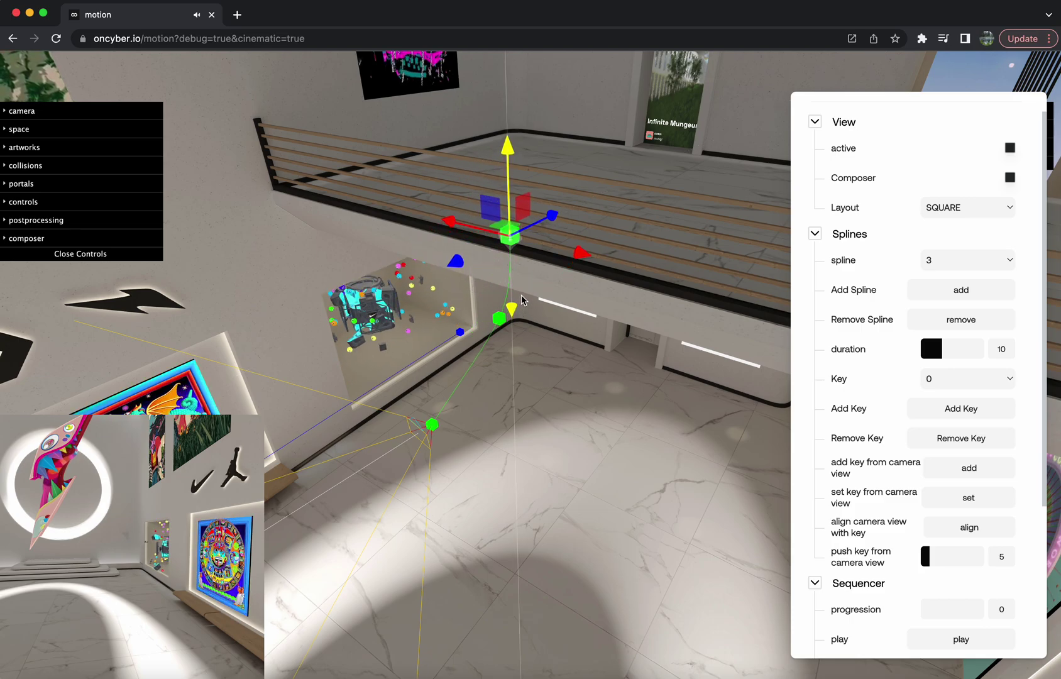
- Align the lower green point under the balcony with the end point and raise it to the same height
{"action": "left_click", "coordinate": [499, 320]}
{"action": "left_click_drag", "start_coordinate": [571, 354], "coordinate": [593, 360]}
{"action": "left_click_drag", "start_coordinate": [473, 371], "coordinate": [452, 389]}
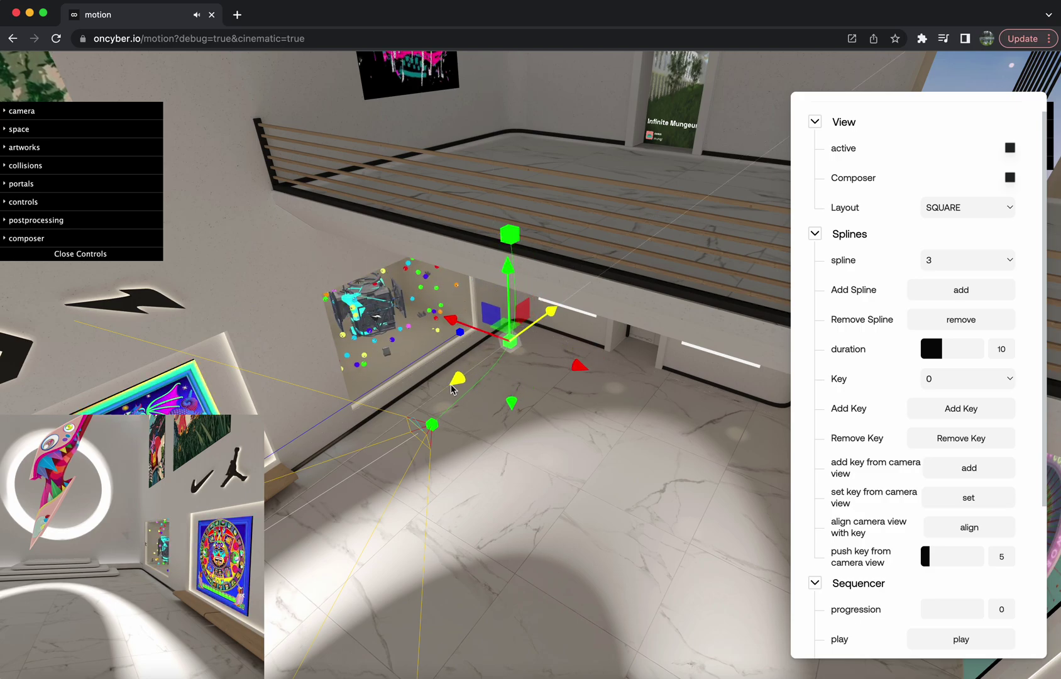
{"action": "left_click_drag", "start_coordinate": [519, 420], "coordinate": [531, 339]}
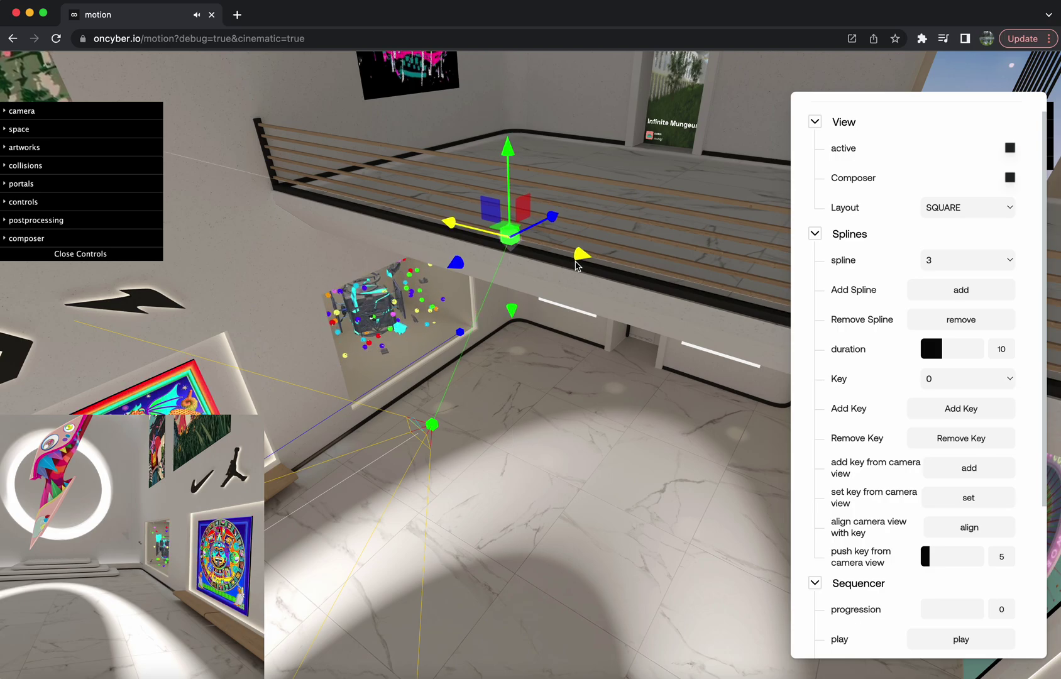
- Shift one of the gathered green points along and away from the balcony edge to refine its position
{"action": "left_click_drag", "start_coordinate": [639, 352], "coordinate": [602, 324]}
{"action": "left_click", "coordinate": [666, 291]}
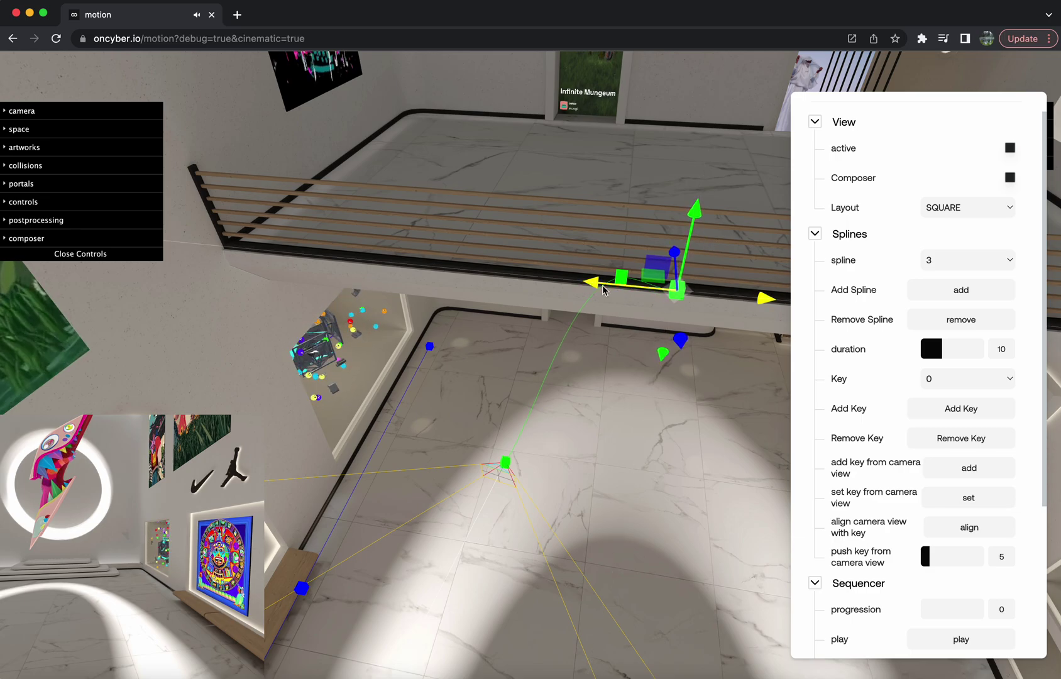
{"action": "left_click_drag", "start_coordinate": [608, 291], "coordinate": [552, 280]}
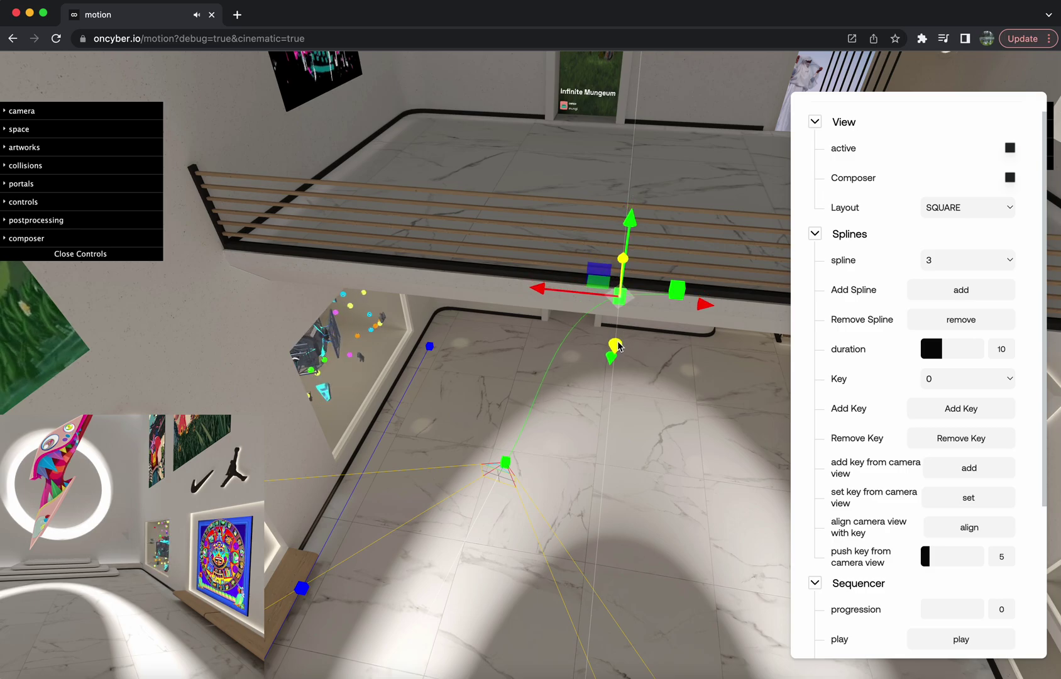
{"action": "left_click_drag", "start_coordinate": [618, 342], "coordinate": [615, 357]}
- Bring the green points that still stand apart at the balcony edge together into one spot
{"action": "scroll", "coordinate": [684, 415], "scroll_direction": "up", "scroll_amount": 8}
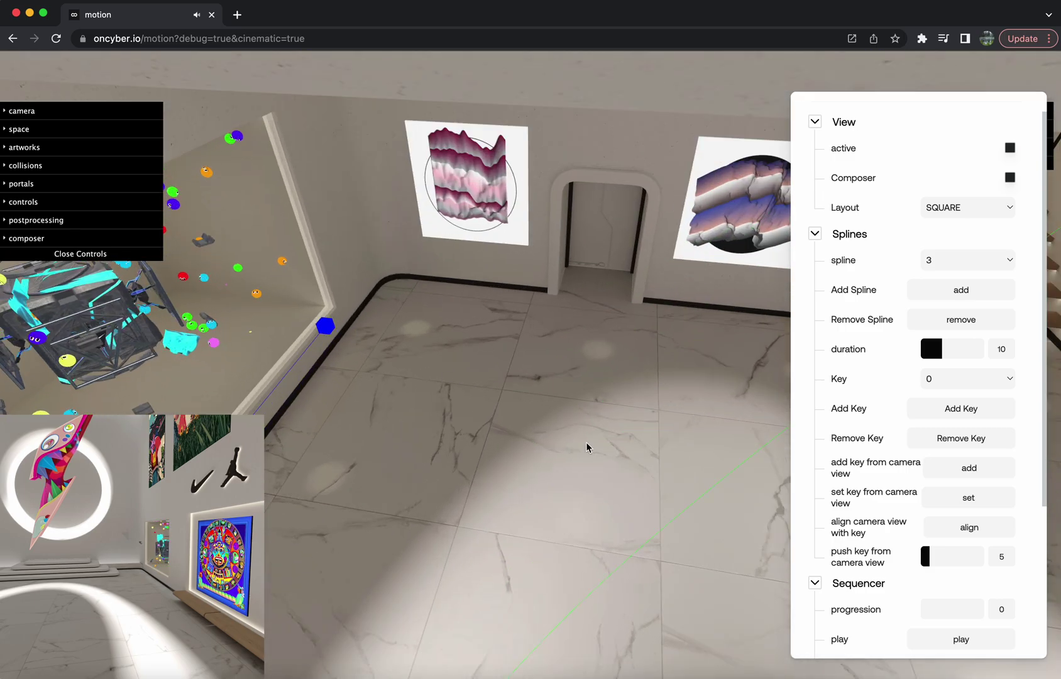
{"action": "right_click_drag", "start_coordinate": [586, 442], "coordinate": [444, 519]}
{"action": "scroll", "coordinate": [449, 508], "scroll_direction": "down", "scroll_amount": 5}
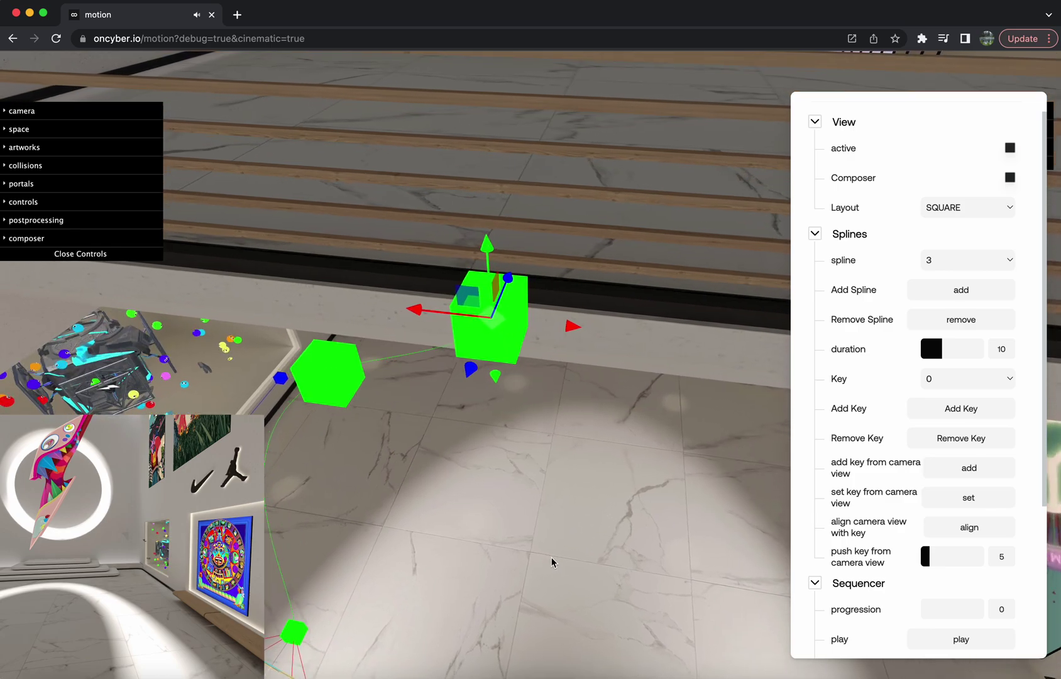
{"action": "left_click", "coordinate": [421, 416]}
{"action": "left_click_drag", "start_coordinate": [482, 409], "coordinate": [667, 423]}
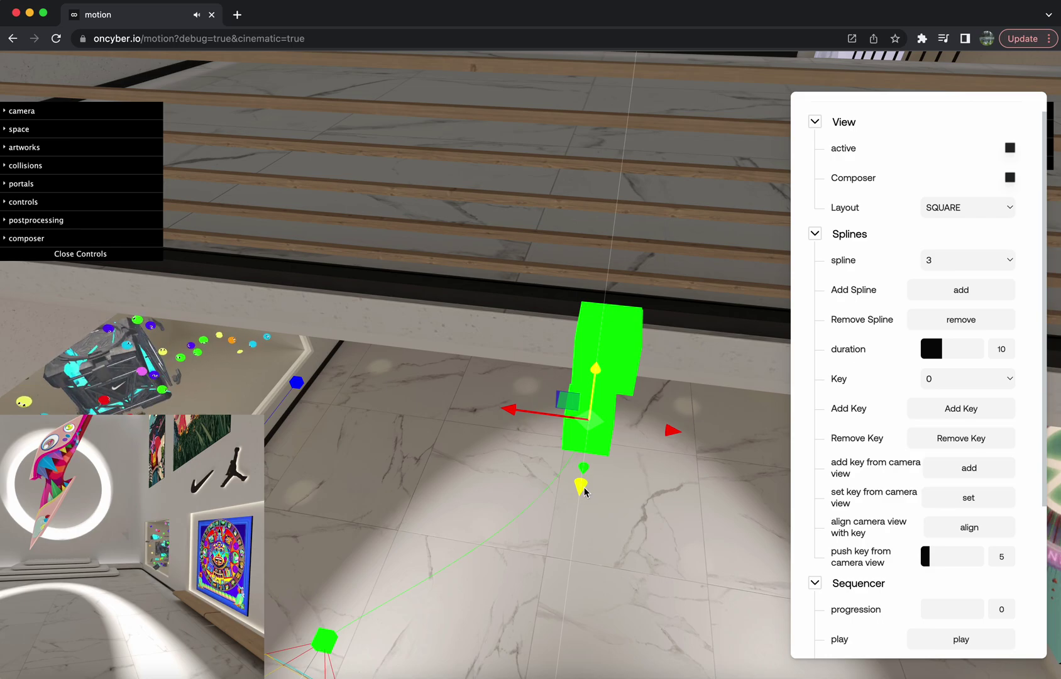
{"action": "left_click_drag", "start_coordinate": [584, 490], "coordinate": [596, 471]}
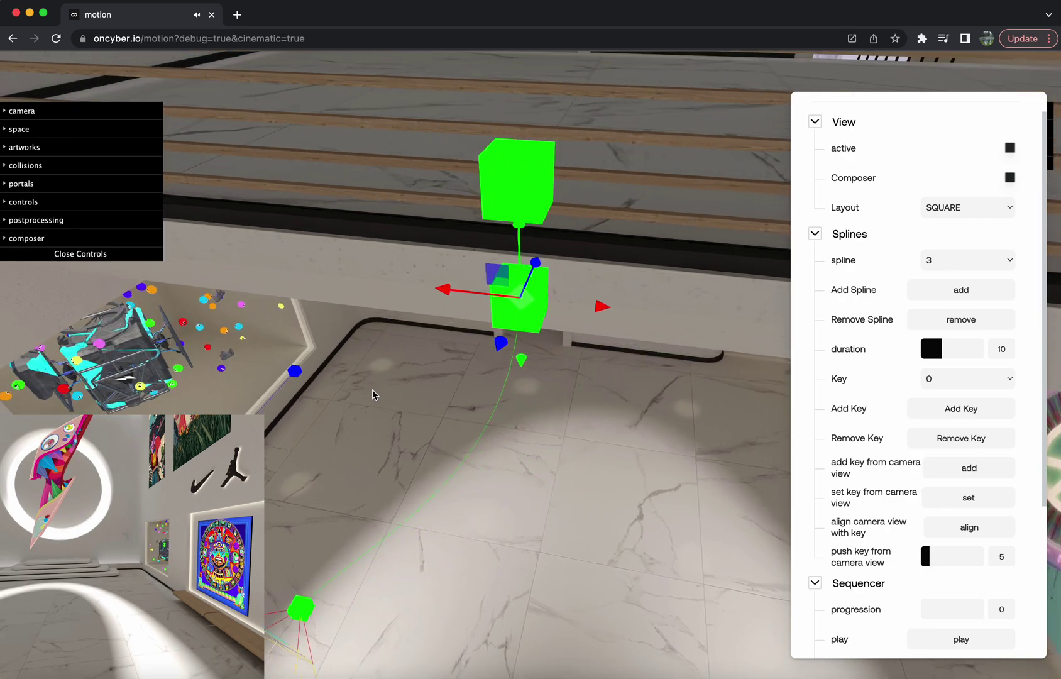
{"action": "left_click_drag", "start_coordinate": [360, 325], "coordinate": [319, 228]}
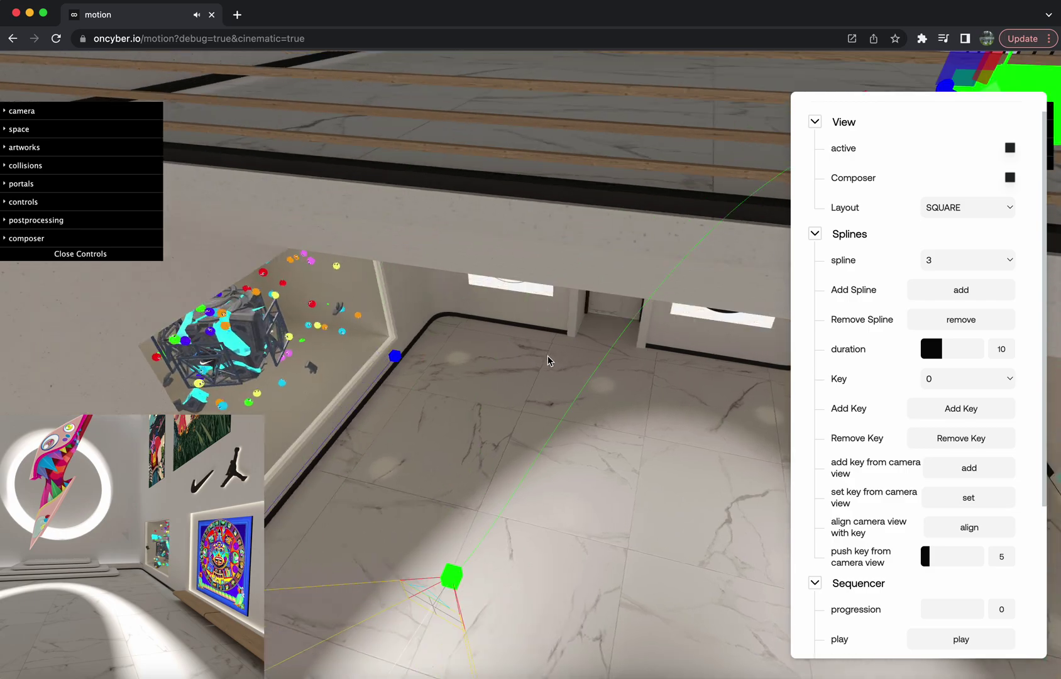
{"action": "scroll", "coordinate": [505, 331], "scroll_direction": "down", "scroll_amount": 5}
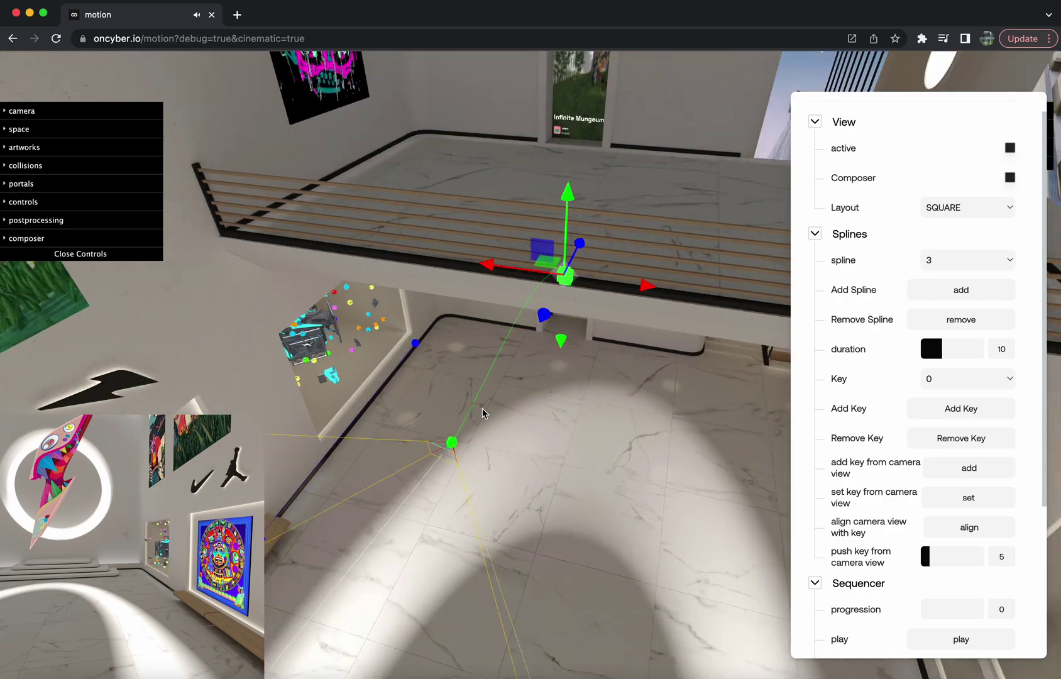
- Raise the start point of spline 3's green path to the balcony edge and align it with the other points
{"action": "left_click", "coordinate": [452, 443]}
{"action": "left_click_drag", "start_coordinate": [440, 407], "coordinate": [444, 168]}
{"action": "left_click_drag", "start_coordinate": [503, 288], "coordinate": [640, 300]}
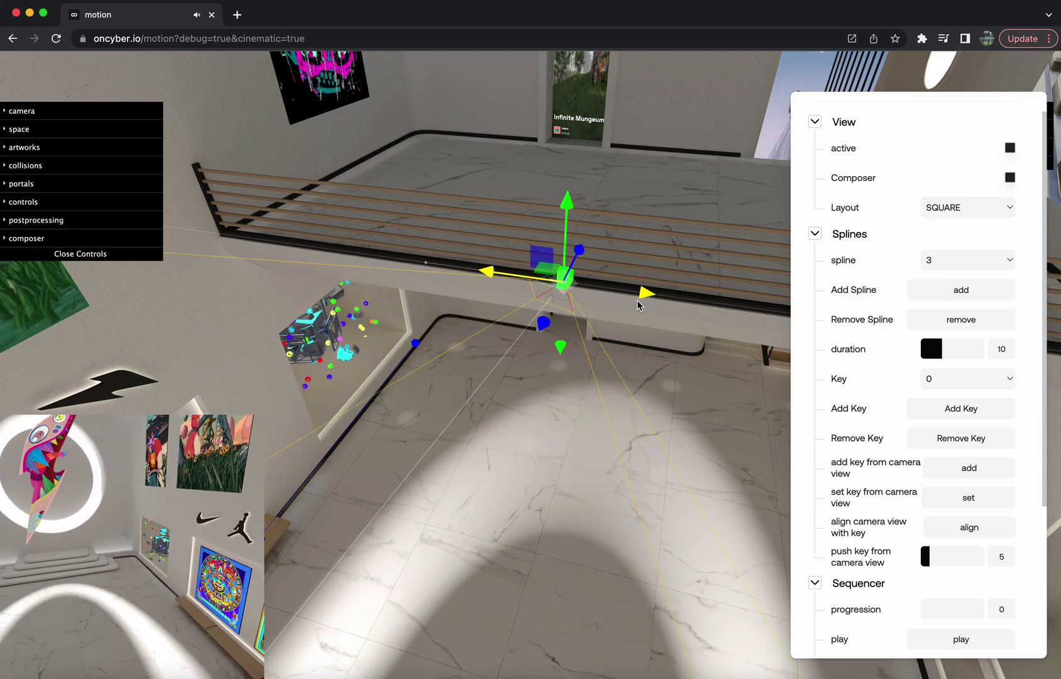
{"action": "left_click_drag", "start_coordinate": [571, 214], "coordinate": [570, 206]}
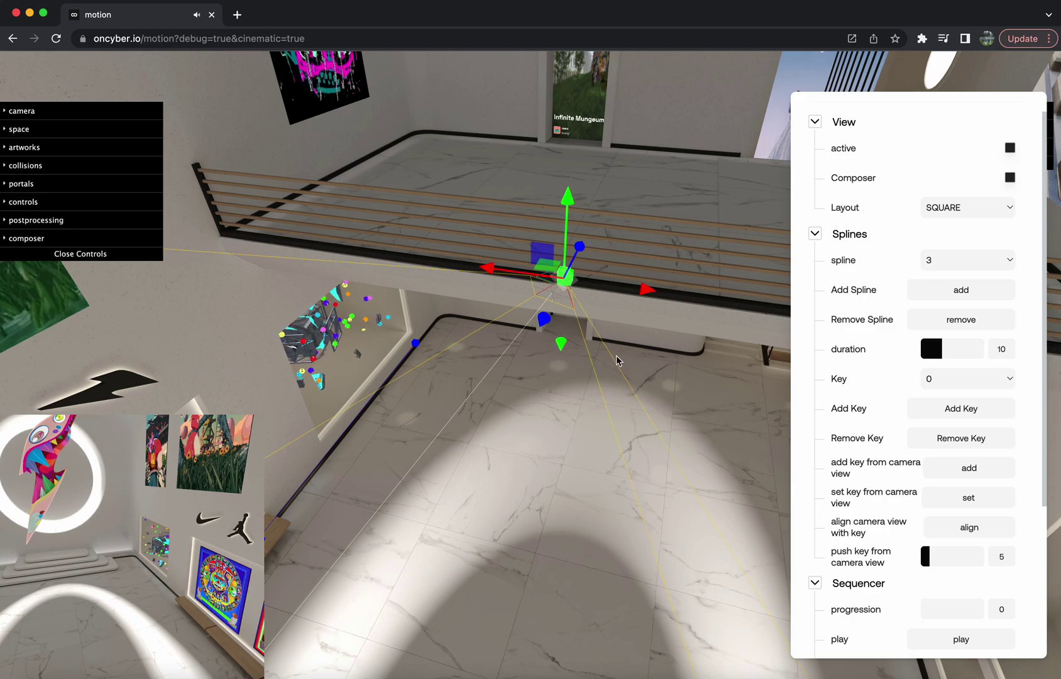
- Lower the raised green points and move the one standing apart into the cluster beneath the balcony edge
{"action": "scroll", "coordinate": [617, 356], "scroll_direction": "up", "scroll_amount": 5}
{"action": "right_click_drag", "start_coordinate": [617, 357], "coordinate": [579, 416]}
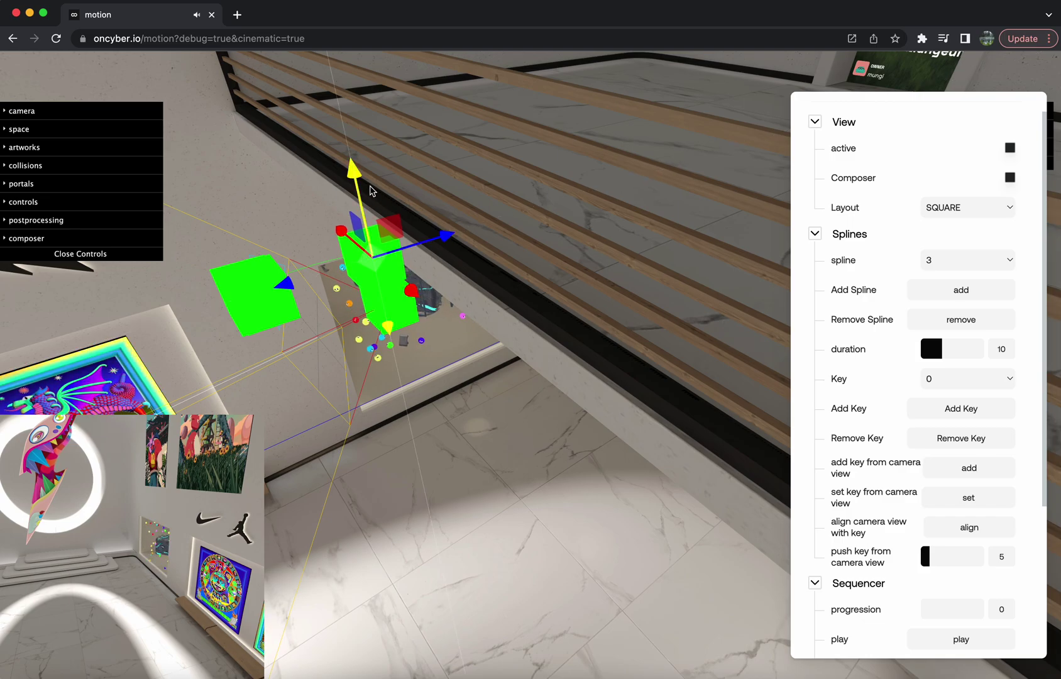
{"action": "left_click_drag", "start_coordinate": [360, 188], "coordinate": [380, 244]}
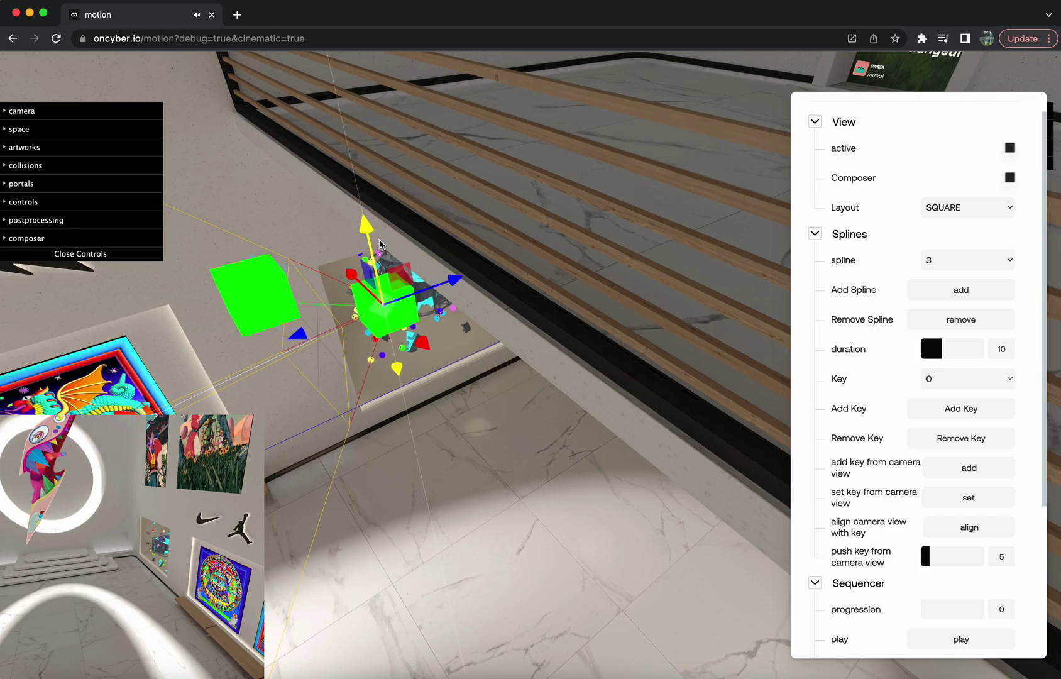
{"action": "left_click_drag", "start_coordinate": [460, 286], "coordinate": [465, 284]}
{"action": "left_click", "coordinate": [259, 317]}
{"action": "mouse_move", "coordinate": [167, 340]}
{"action": "left_mouse_down"}
{"action": "mouse_move", "coordinate": [195, 325]}
{"action": "mouse_move", "coordinate": [319, 311]}
{"action": "left_mouse_up"}
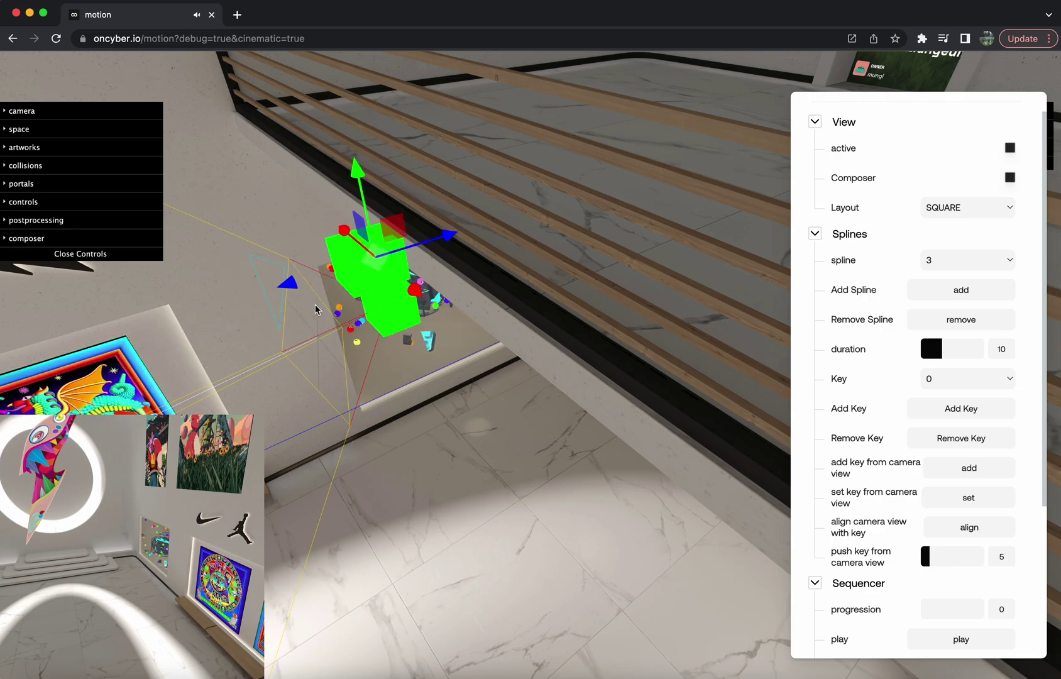
{"action": "left_click_drag", "start_coordinate": [363, 179], "coordinate": [370, 232]}
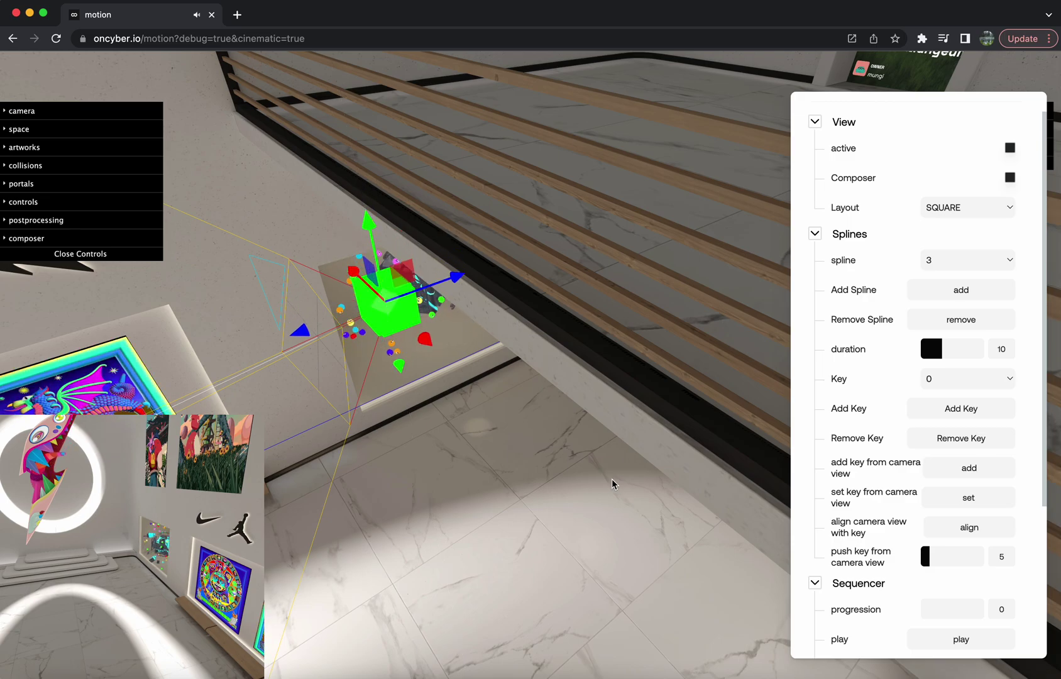
{"action": "scroll", "coordinate": [597, 188], "scroll_direction": "down", "scroll_amount": 5}
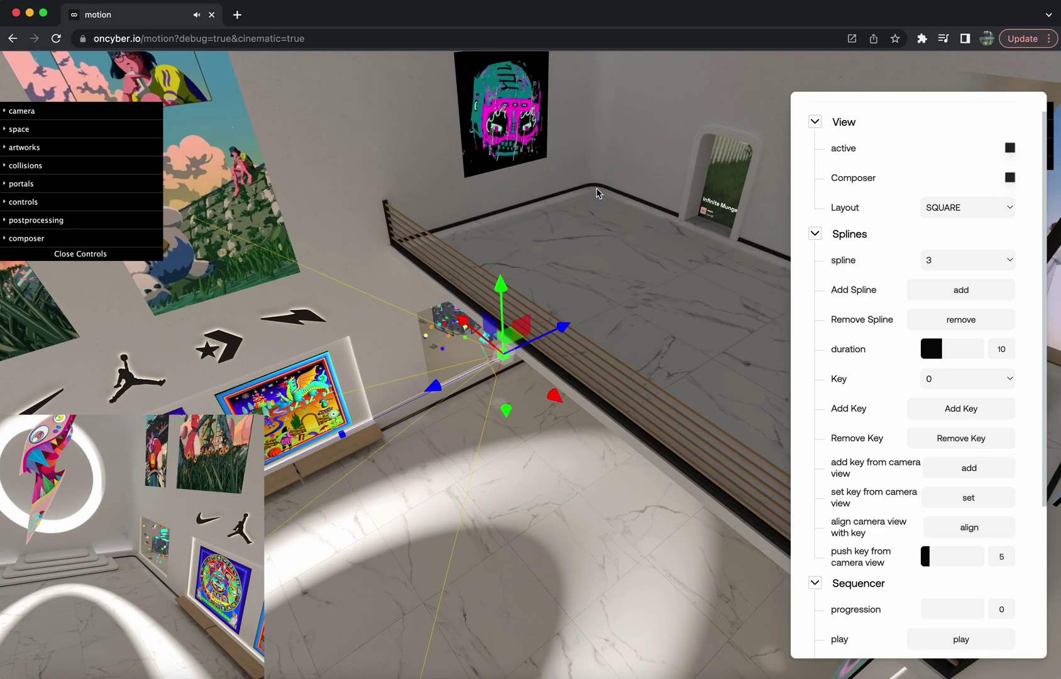
- Shift the selected green point along the balcony edge and raise it slightly to line up with the other gathered points
{"action": "left_click_drag", "start_coordinate": [628, 261], "coordinate": [548, 356]}
{"action": "scroll", "coordinate": [545, 357], "scroll_direction": "up", "scroll_amount": 5}
{"action": "left_click_drag", "start_coordinate": [648, 427], "coordinate": [589, 434]}
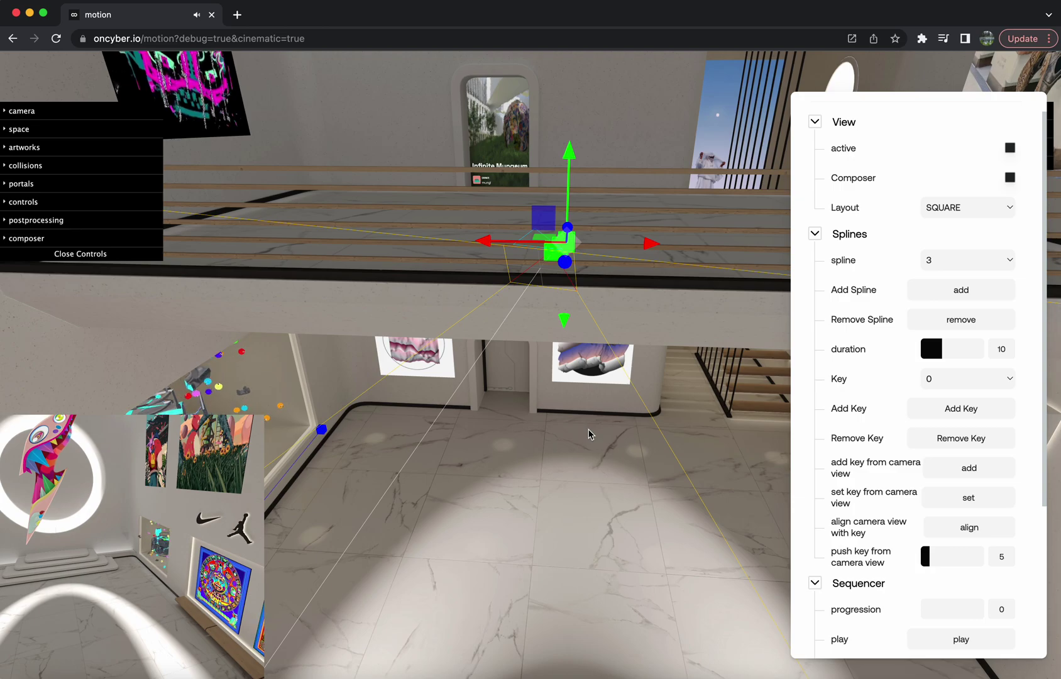
{"action": "scroll", "coordinate": [590, 434], "scroll_direction": "up", "scroll_amount": 5}
{"action": "scroll", "coordinate": [590, 434], "scroll_direction": "down", "scroll_amount": 5}
{"action": "left_click_drag", "start_coordinate": [590, 434], "coordinate": [608, 336]}
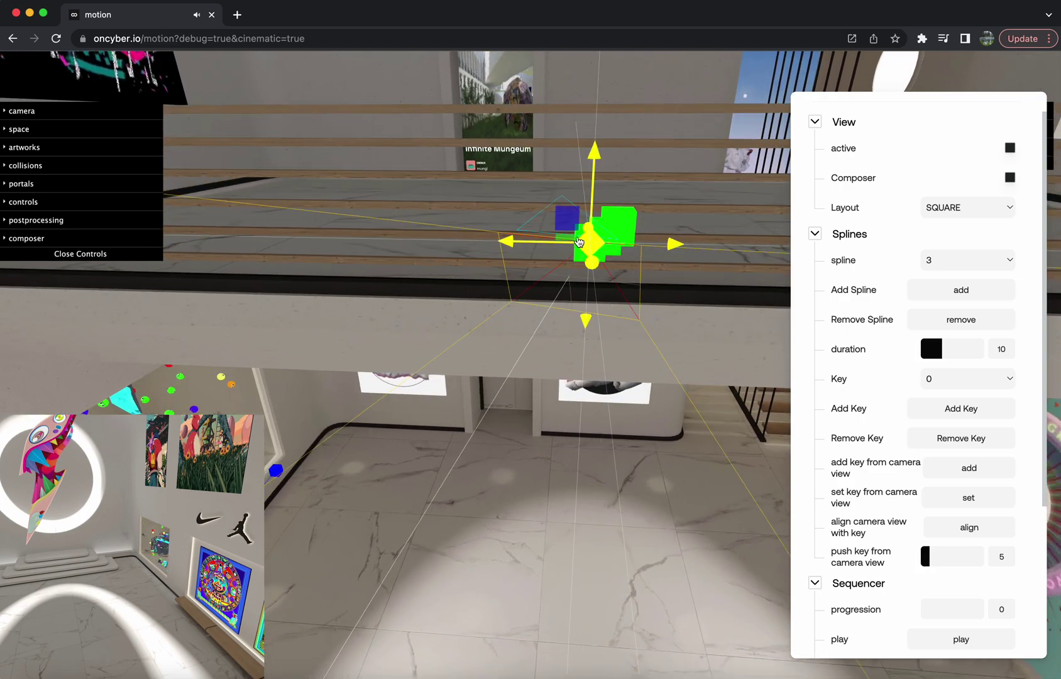
{"action": "left_click_drag", "start_coordinate": [513, 249], "coordinate": [533, 251]}
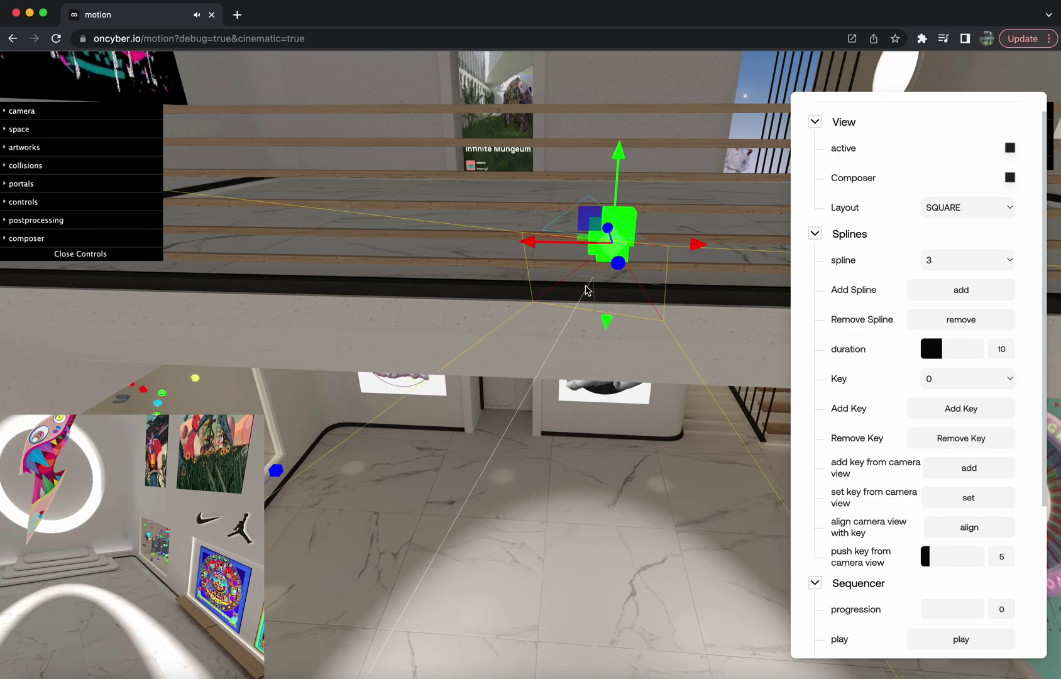
{"action": "left_click_drag", "start_coordinate": [613, 338], "coordinate": [619, 326]}
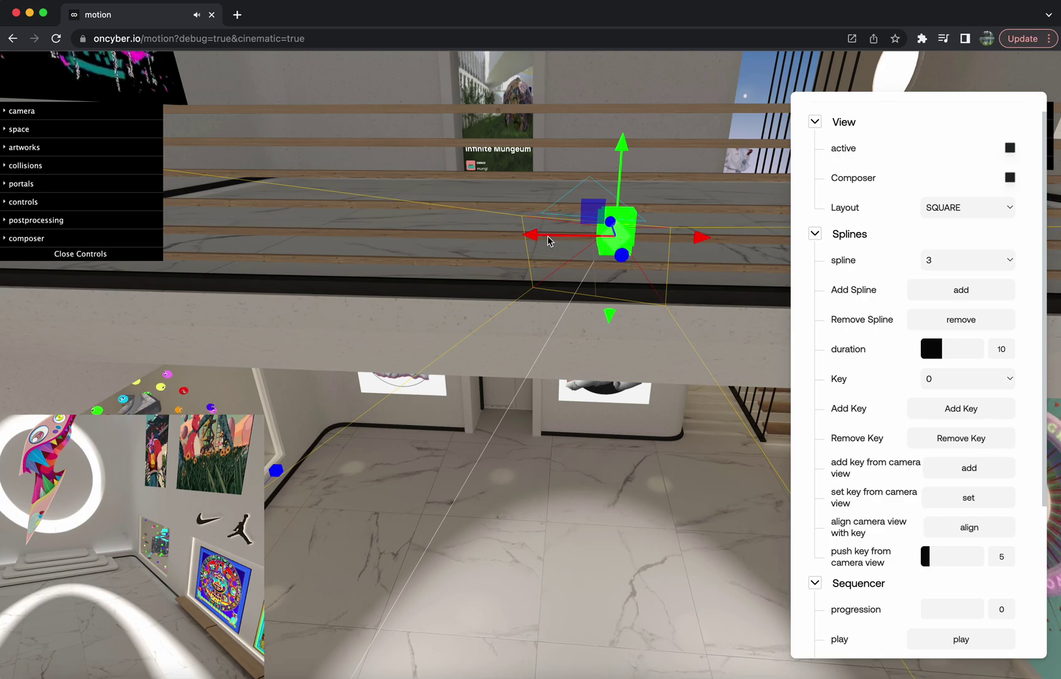
- Inspect spline 3's path from above and scrub its progression back to 0 to check the camera preview
{"action": "left_click_drag", "start_coordinate": [478, 483], "coordinate": [429, 471]}
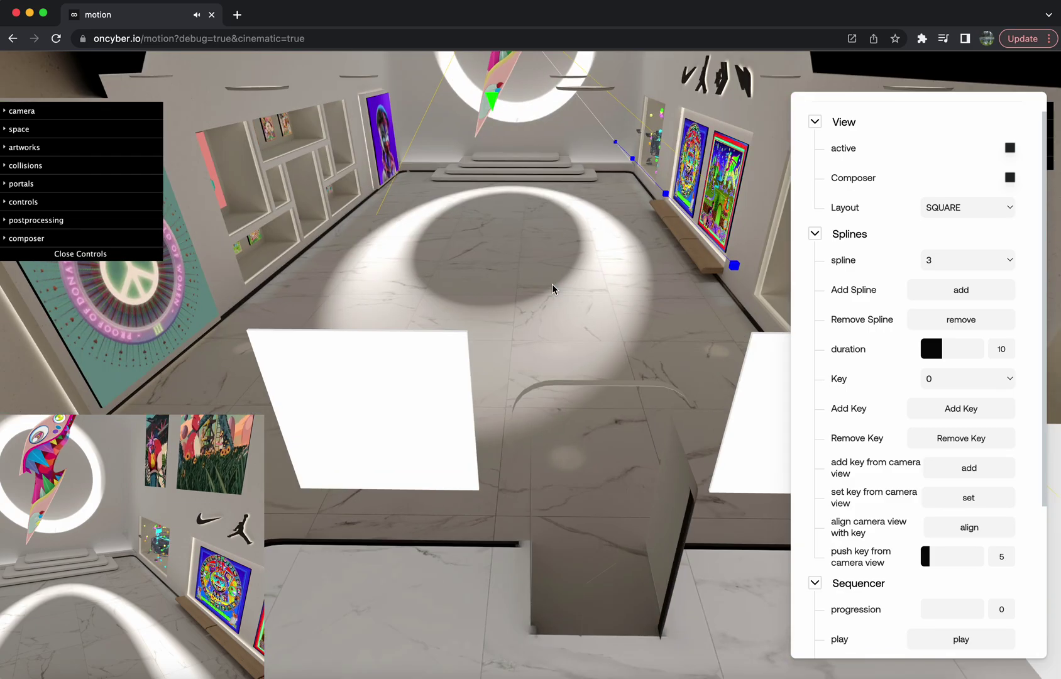
{"action": "right_click_drag", "start_coordinate": [552, 284], "coordinate": [531, 594]}
{"action": "left_click_drag", "start_coordinate": [532, 359], "coordinate": [723, 403]}
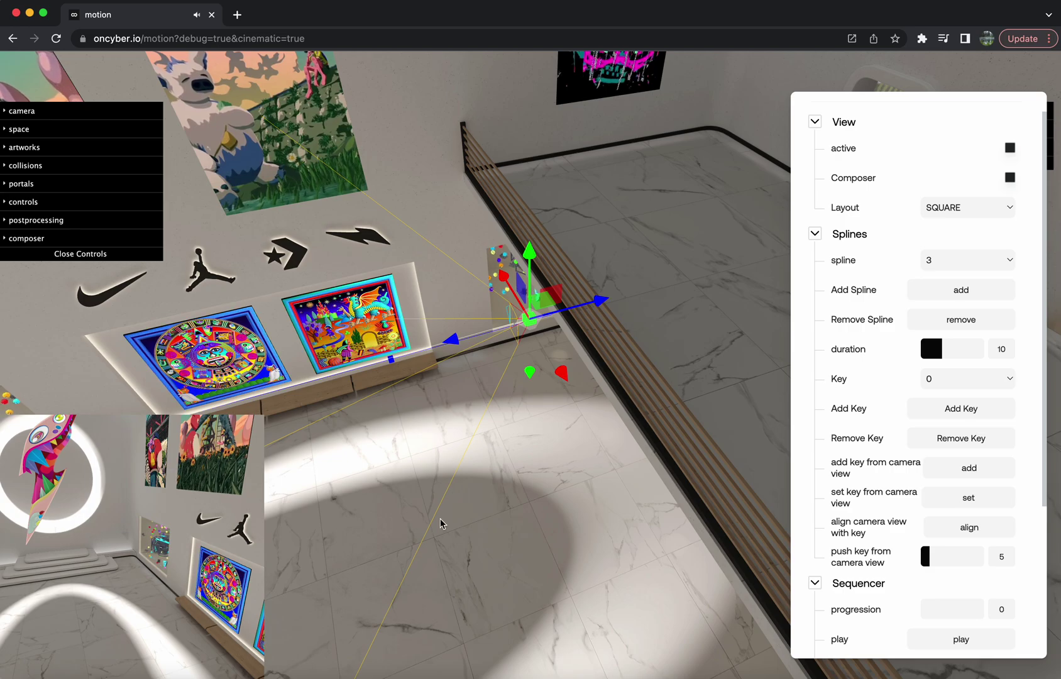
{"action": "left_click_drag", "start_coordinate": [440, 524], "coordinate": [666, 522]}
{"action": "scroll", "coordinate": [508, 569], "scroll_direction": "down", "scroll_amount": 5}
{"action": "left_click_drag", "start_coordinate": [508, 569], "coordinate": [448, 478]}
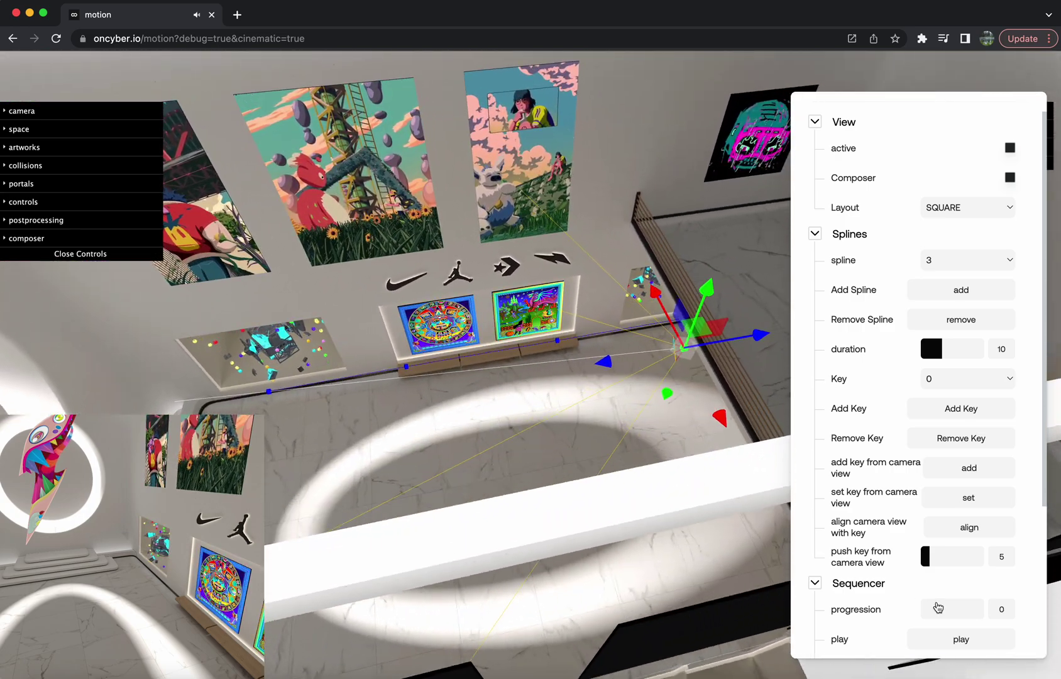
{"action": "left_click_drag", "start_coordinate": [929, 610], "coordinate": [907, 618]}
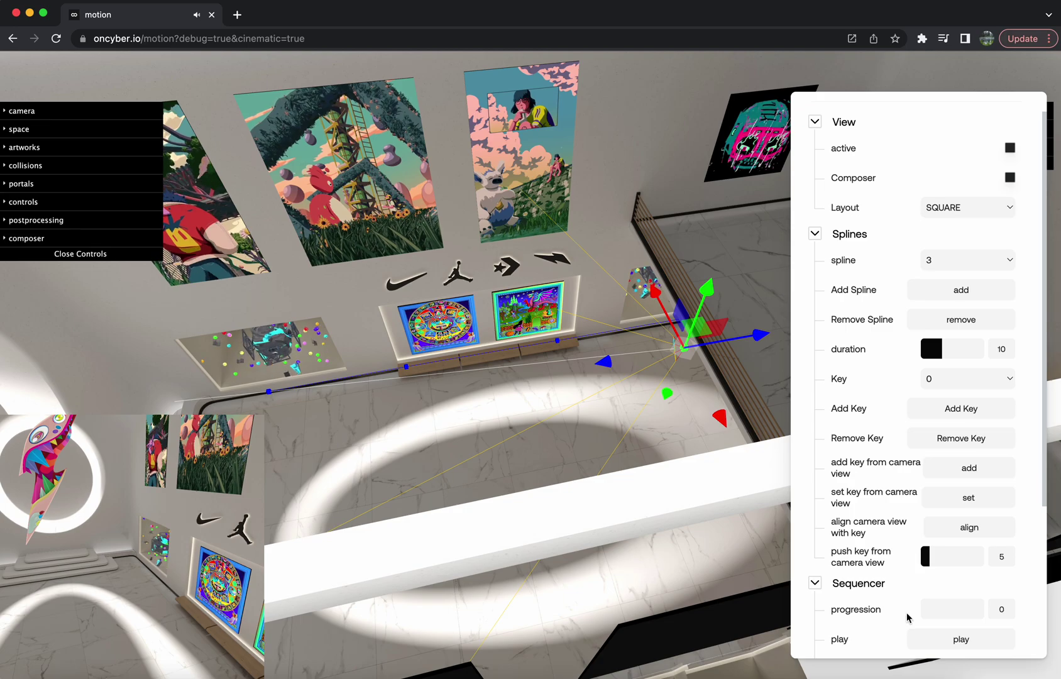
- Move the two middle blue points of spline 3 away from the artwork wall and along toward the stage steps
{"action": "left_click", "coordinate": [406, 369]}
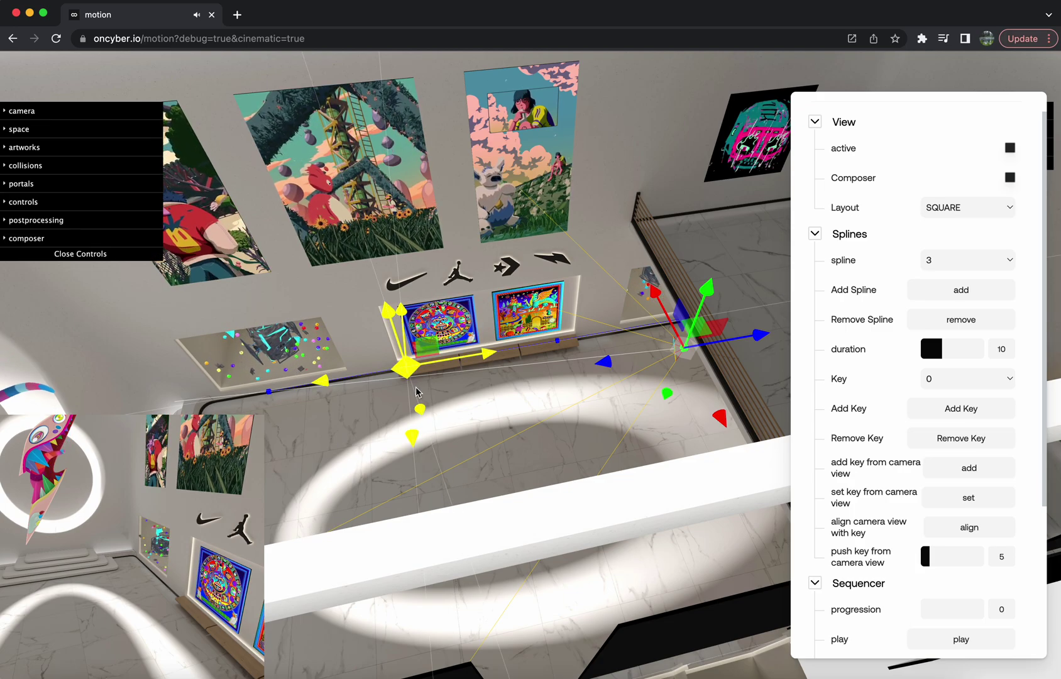
{"action": "left_click_drag", "start_coordinate": [408, 454], "coordinate": [412, 495]}
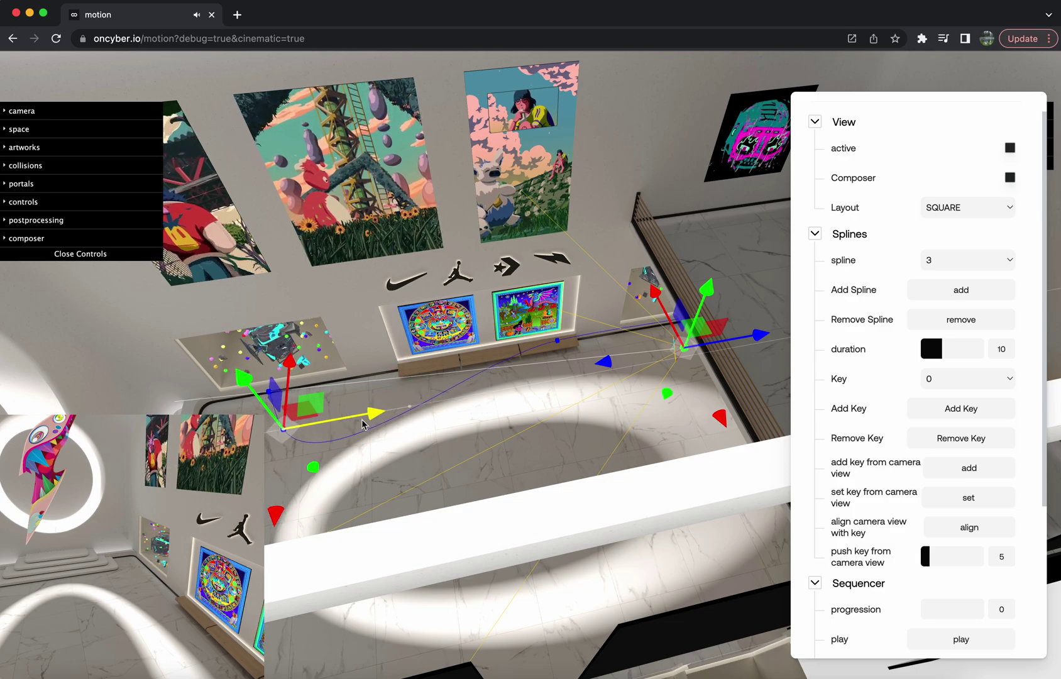
{"action": "left_click_drag", "start_coordinate": [418, 507], "coordinate": [576, 409]}
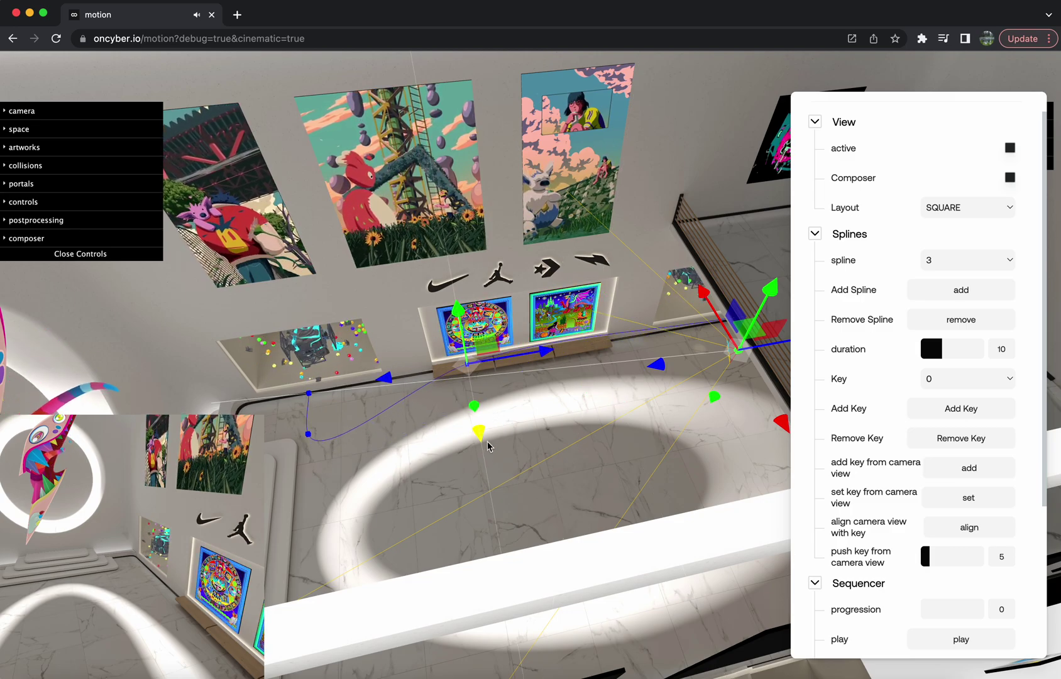
{"action": "mouse_move", "coordinate": [495, 549]}
{"action": "left_mouse_down"}
{"action": "mouse_move", "coordinate": [498, 586]}
{"action": "mouse_move", "coordinate": [496, 553]}
{"action": "left_mouse_up"}
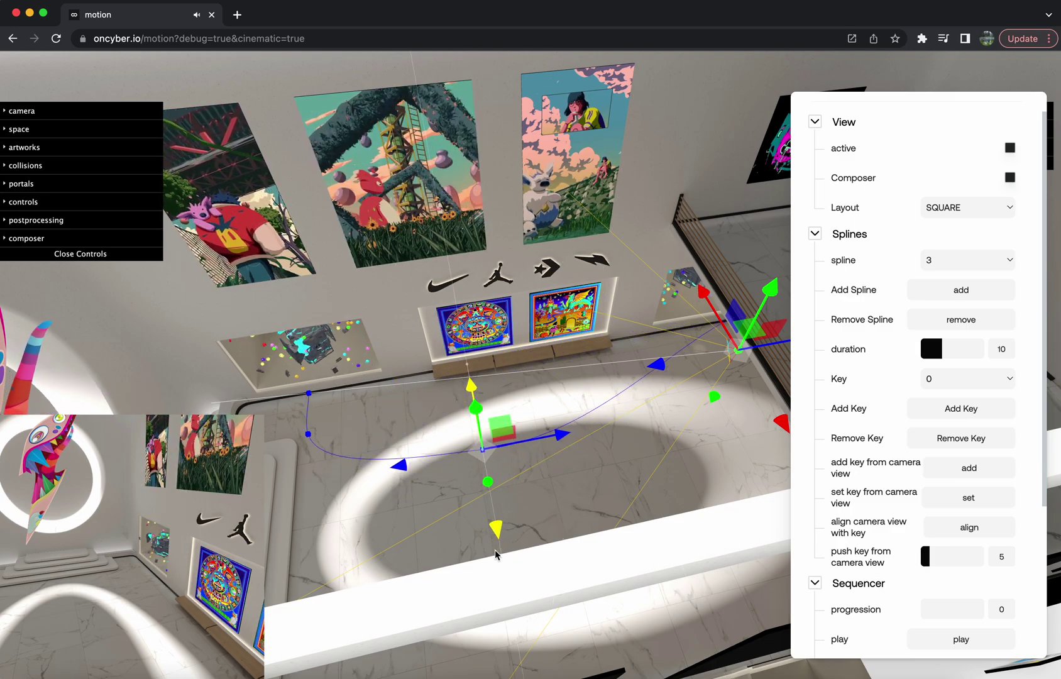
{"action": "left_click_drag", "start_coordinate": [571, 443], "coordinate": [396, 450]}
- Move the last blue point from the balcony end along the wall and across the floor to the opposite side
{"action": "left_click_drag", "start_coordinate": [688, 484], "coordinate": [537, 288]}
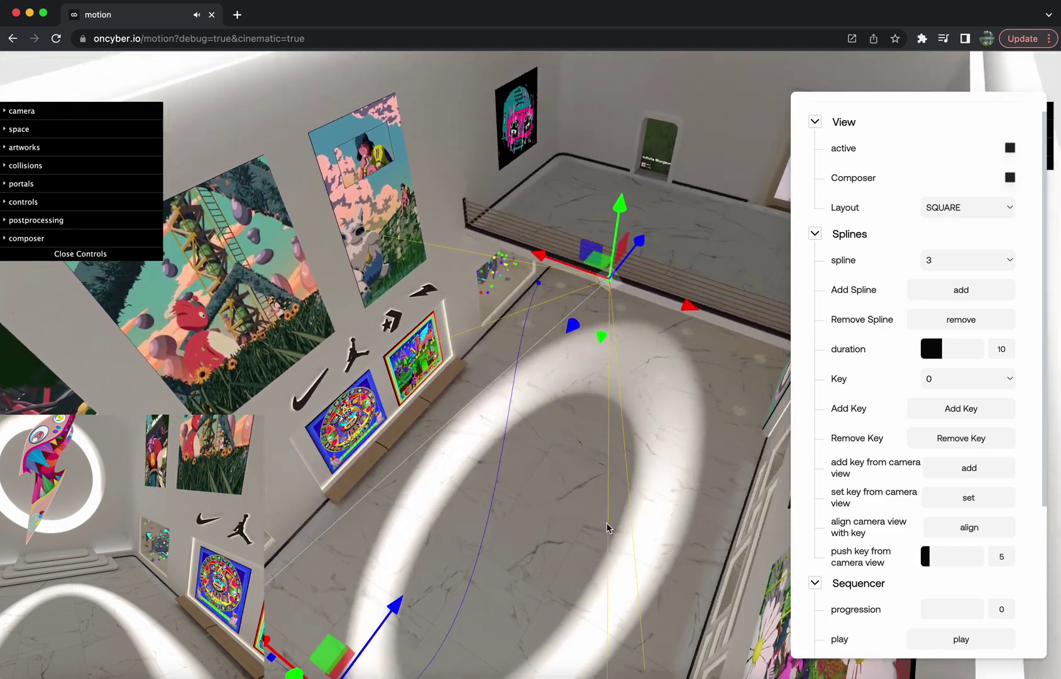
{"action": "left_click", "coordinate": [539, 284]}
{"action": "left_click_drag", "start_coordinate": [501, 336], "coordinate": [358, 533]}
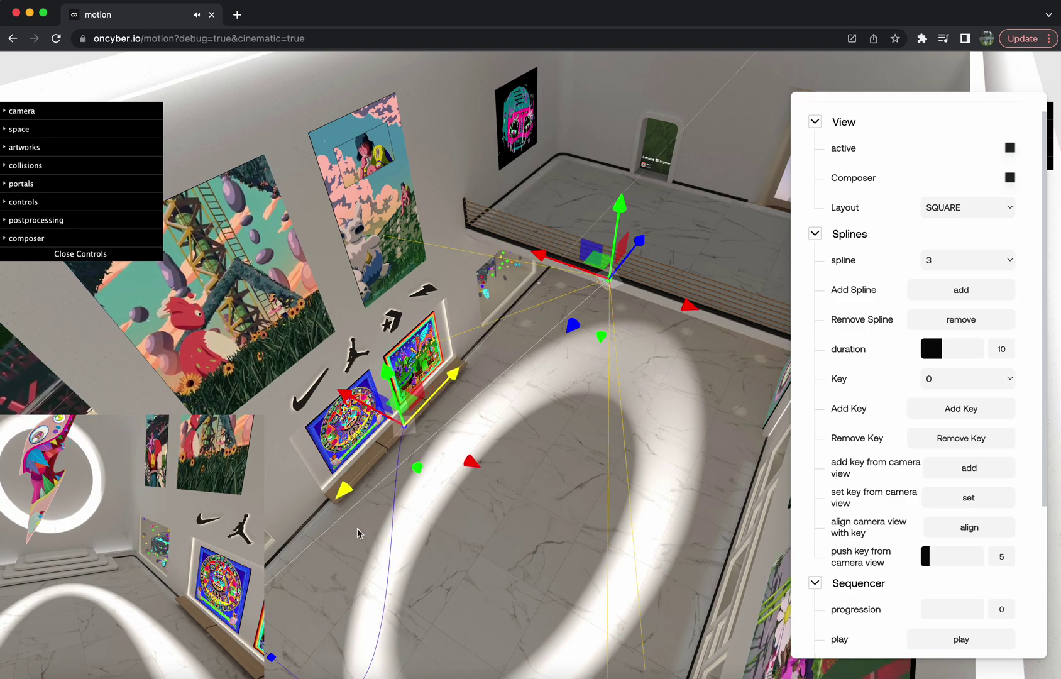
{"action": "left_click_drag", "start_coordinate": [393, 415], "coordinate": [744, 576]}
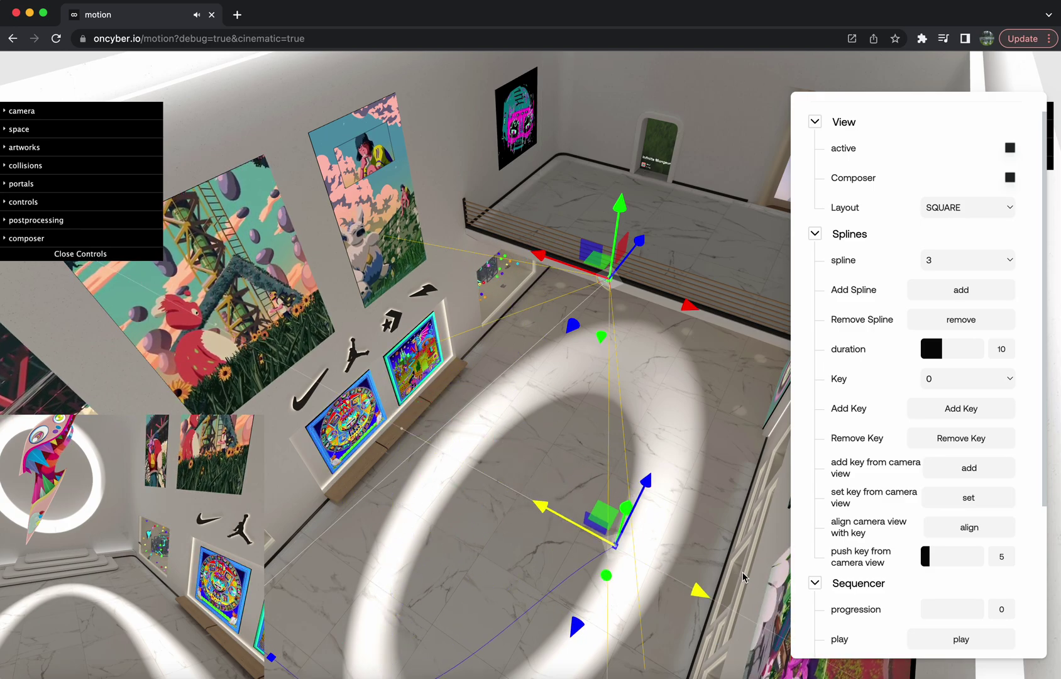
{"action": "mouse_move", "coordinate": [412, 445]}
{"action": "left_mouse_down"}
{"action": "mouse_move", "coordinate": [507, 444]}
{"action": "mouse_move", "coordinate": [589, 424]}
{"action": "mouse_move", "coordinate": [589, 455]}
{"action": "left_mouse_up"}
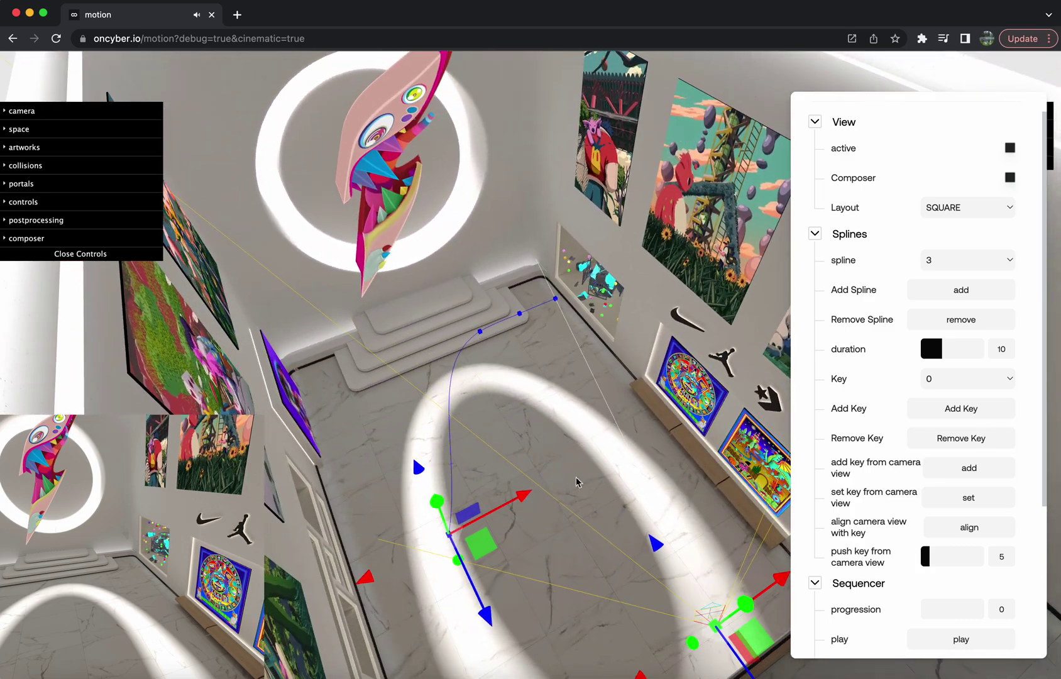
- Bring the last blue point to the stage steps and space the middle blue points in a straight row beside it
{"action": "left_click_drag", "start_coordinate": [497, 625], "coordinate": [416, 426]}
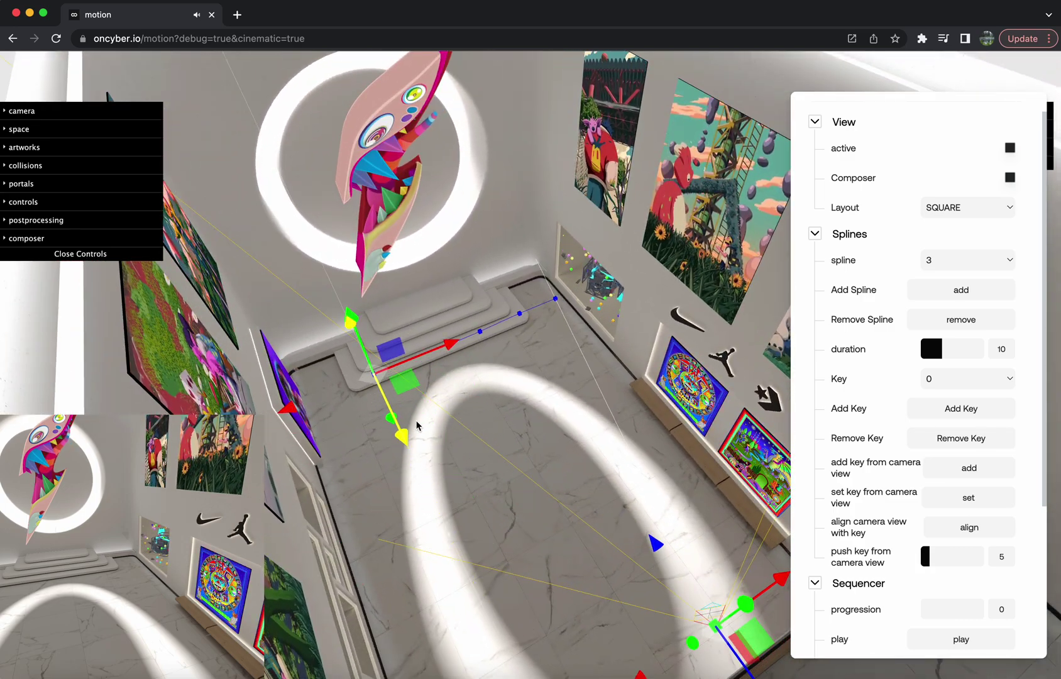
{"action": "left_click_drag", "start_coordinate": [446, 351], "coordinate": [395, 363]}
{"action": "left_click", "coordinate": [480, 333]}
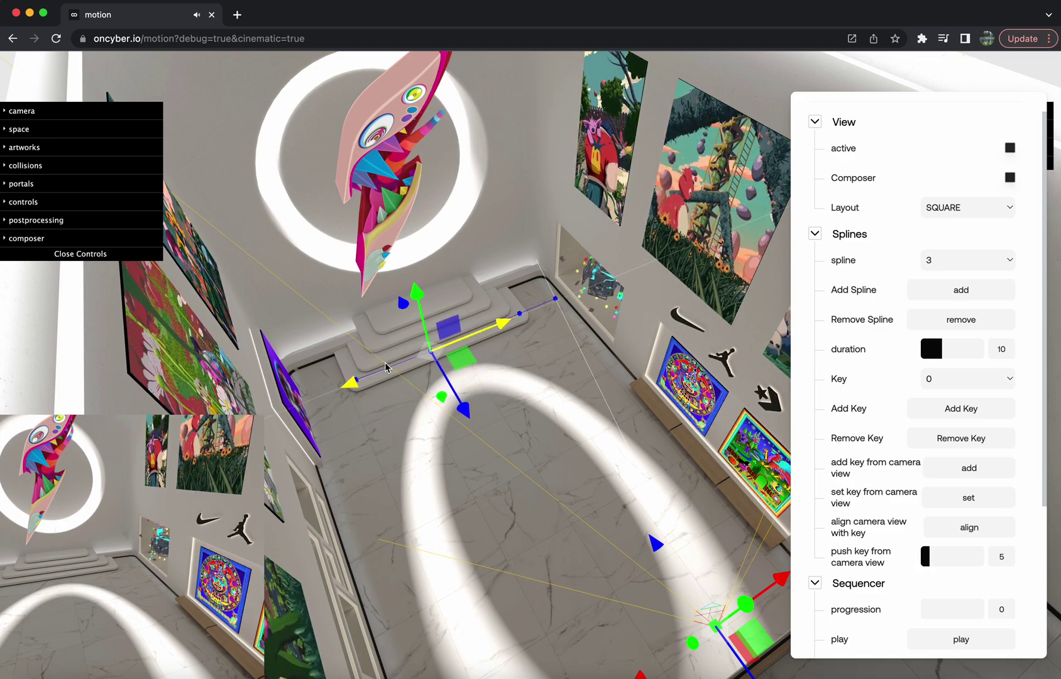
{"action": "left_click", "coordinate": [519, 313]}
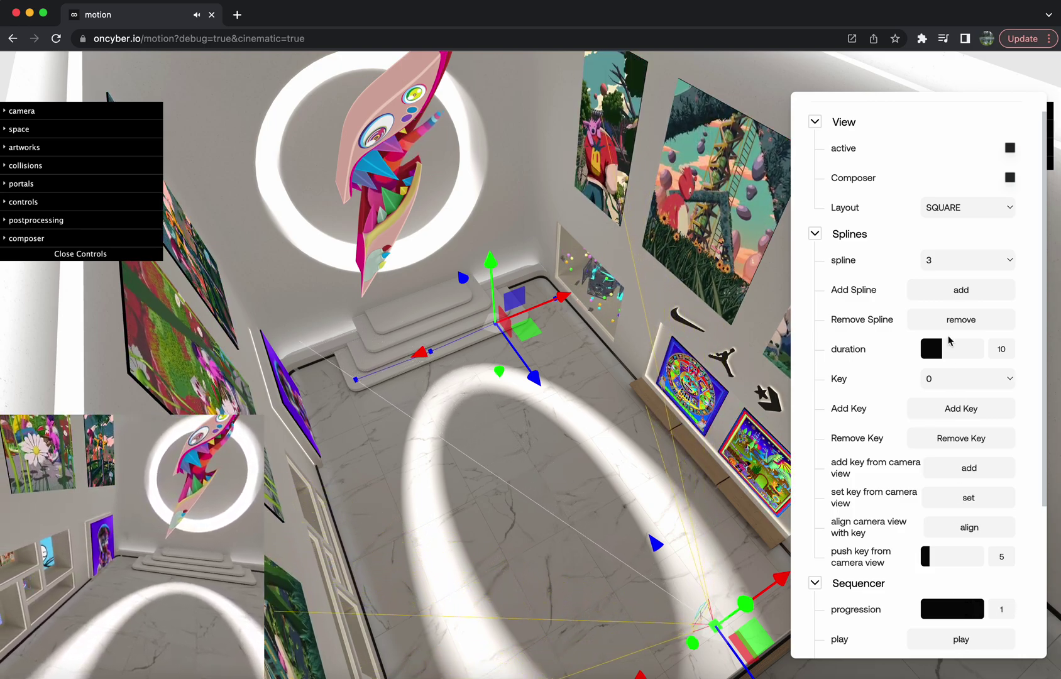
- Keep spline 3 selected and play its camera movement in the sequencer
{"action": "left_click", "coordinate": [955, 262]}
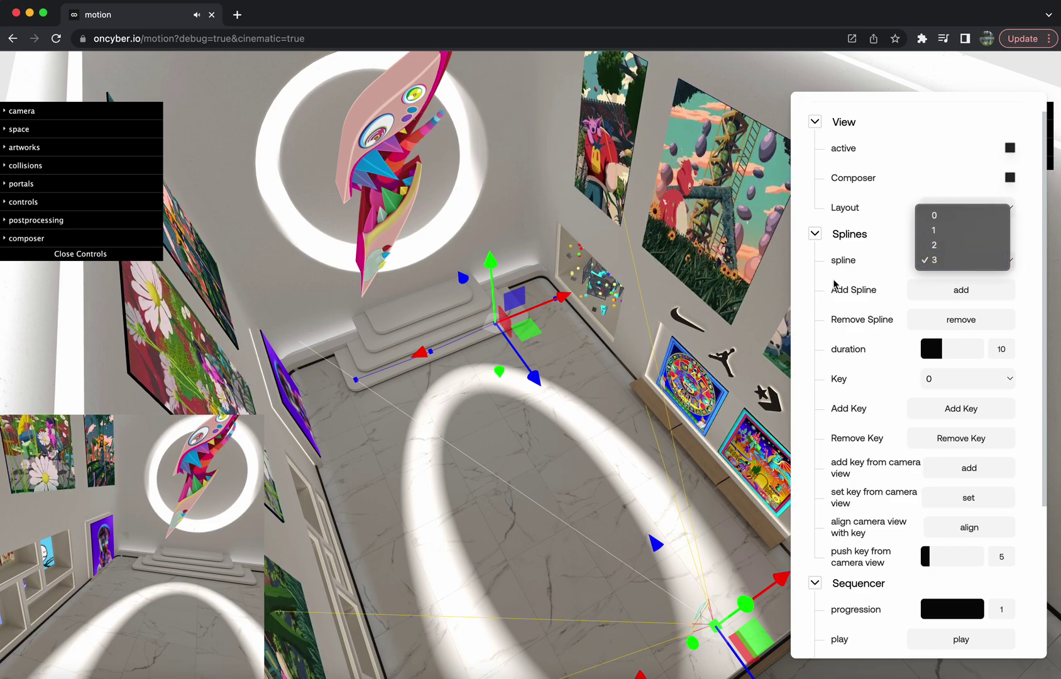
{"action": "left_click", "coordinate": [888, 269]}
{"action": "scroll", "coordinate": [928, 420], "scroll_direction": "down", "scroll_amount": 5}
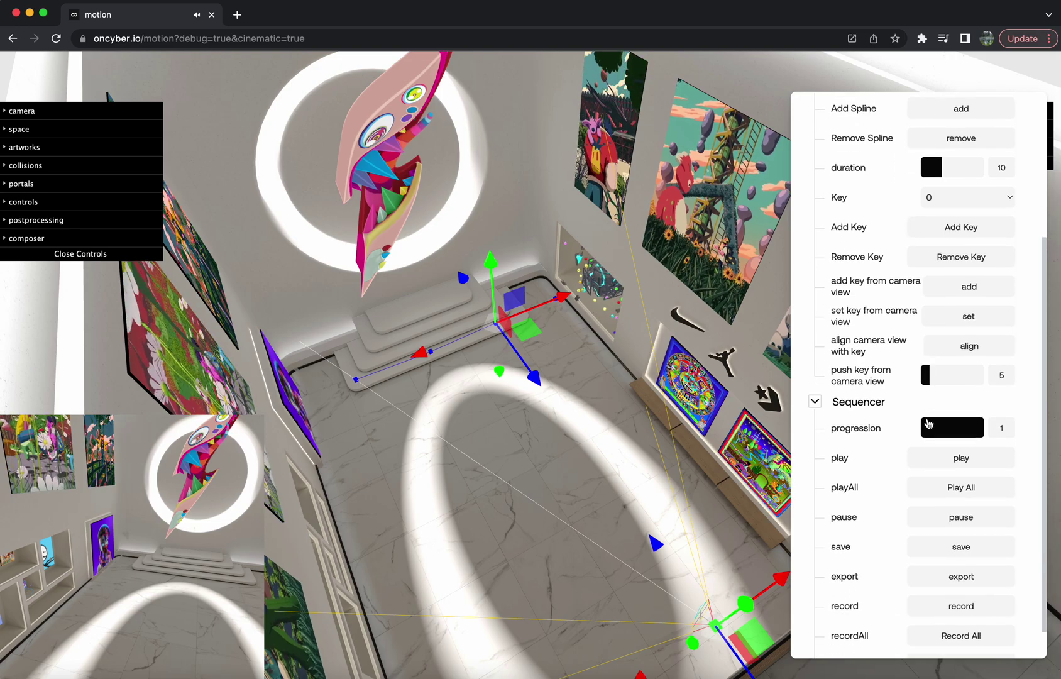
{"action": "left_click", "coordinate": [970, 451]}
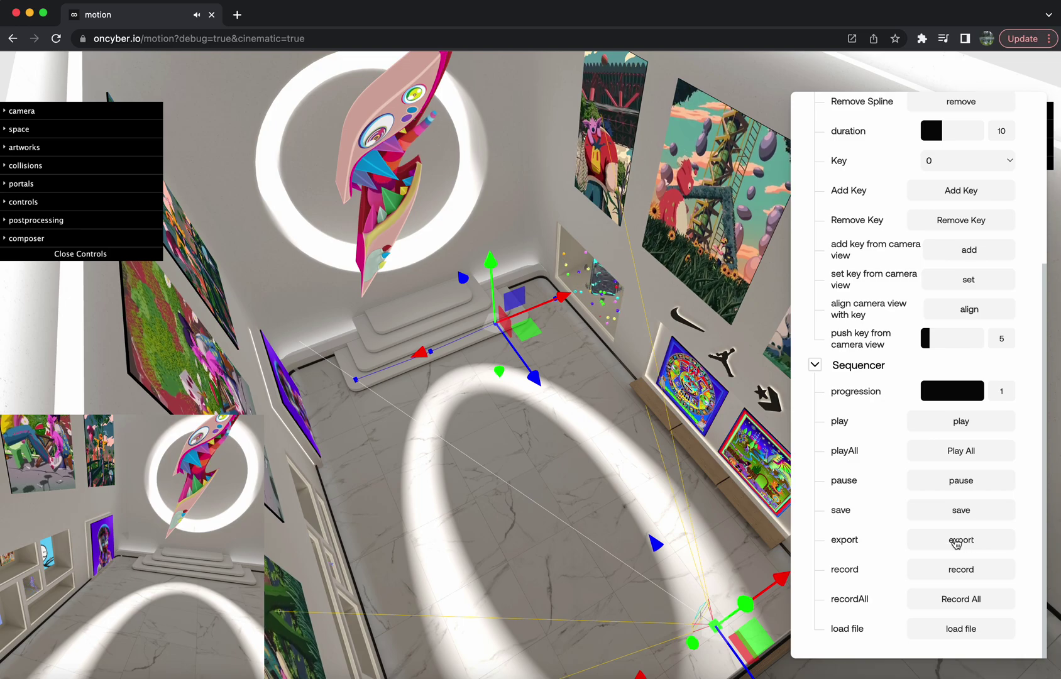
{"action": "scroll", "coordinate": [934, 451], "scroll_direction": "up", "scroll_amount": 4}
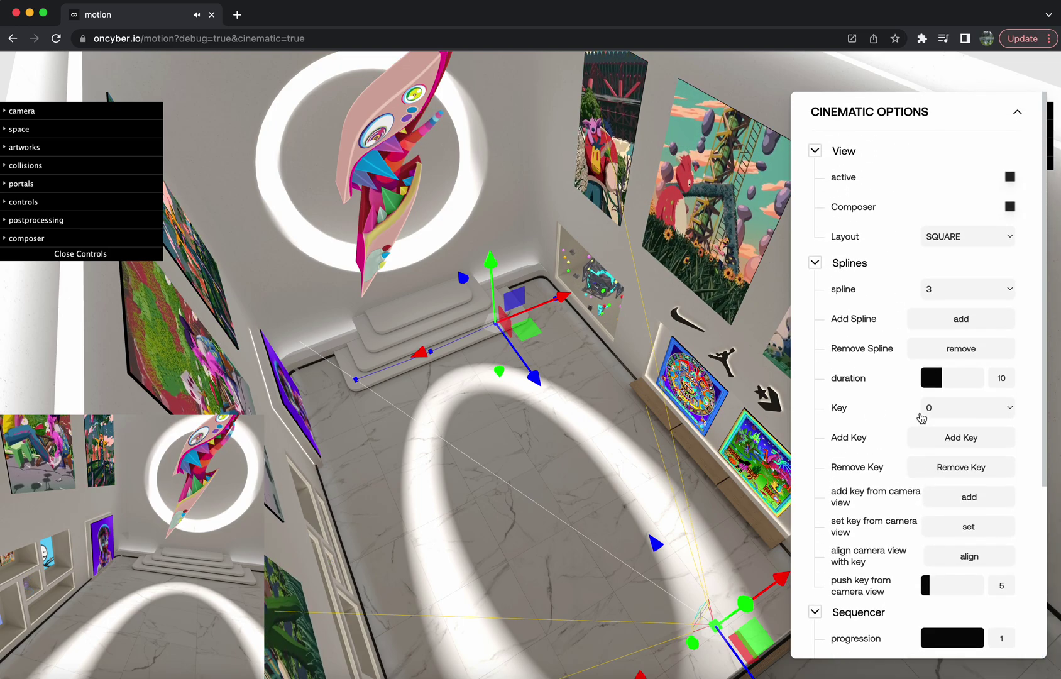
{"action": "left_click", "coordinate": [968, 289]}
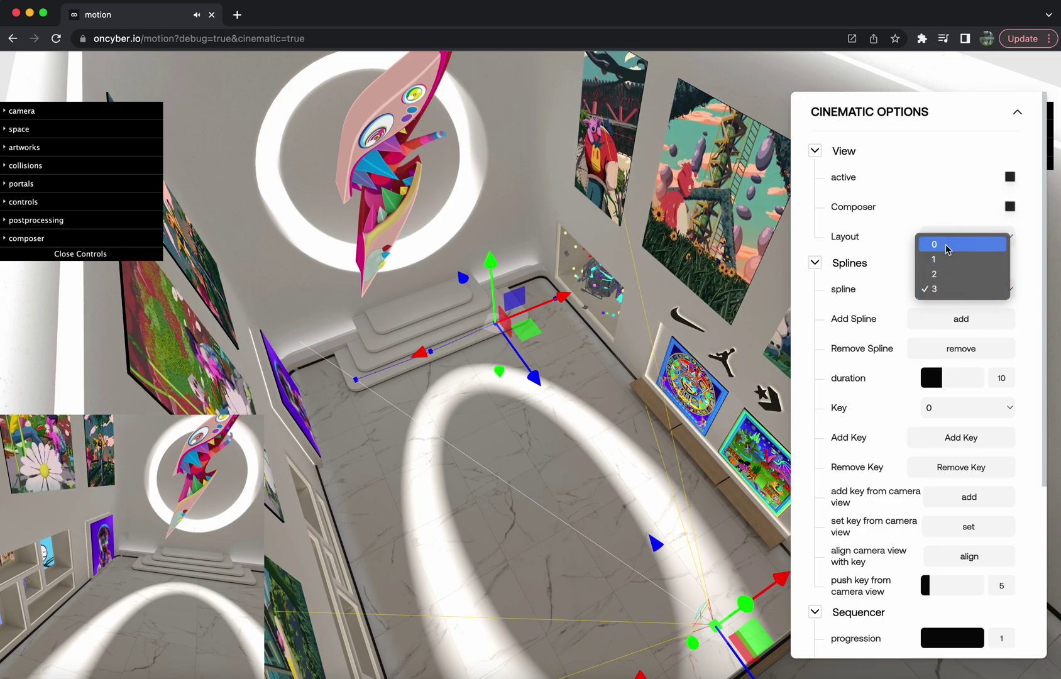
{"action": "left_click", "coordinate": [928, 291]}
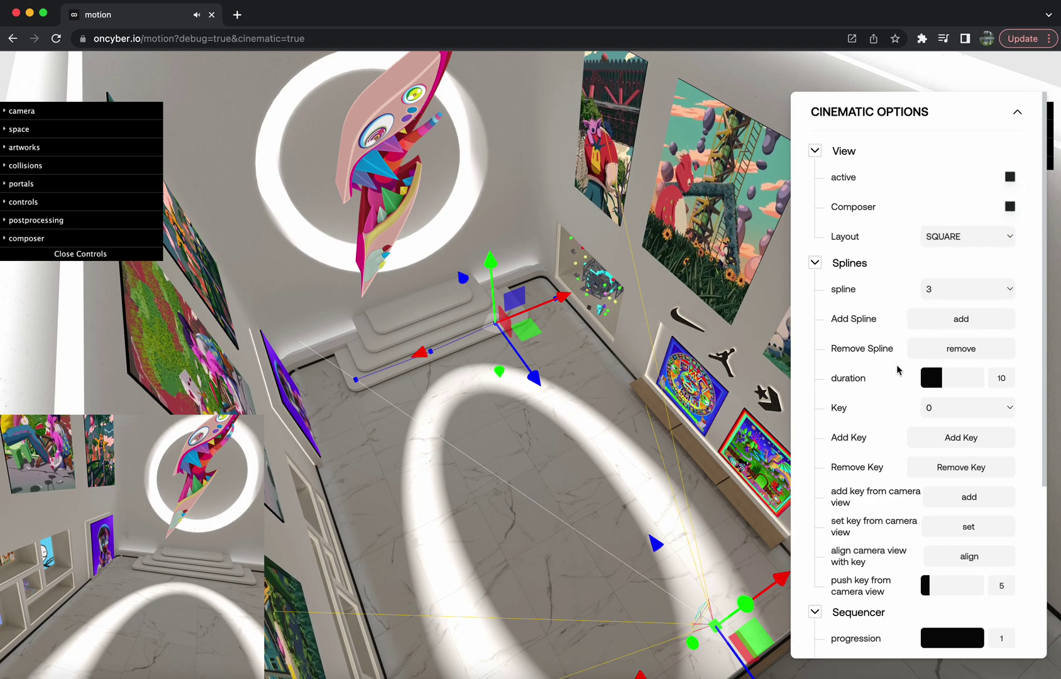
{"action": "scroll", "coordinate": [898, 370], "scroll_direction": "down", "scroll_amount": 5}
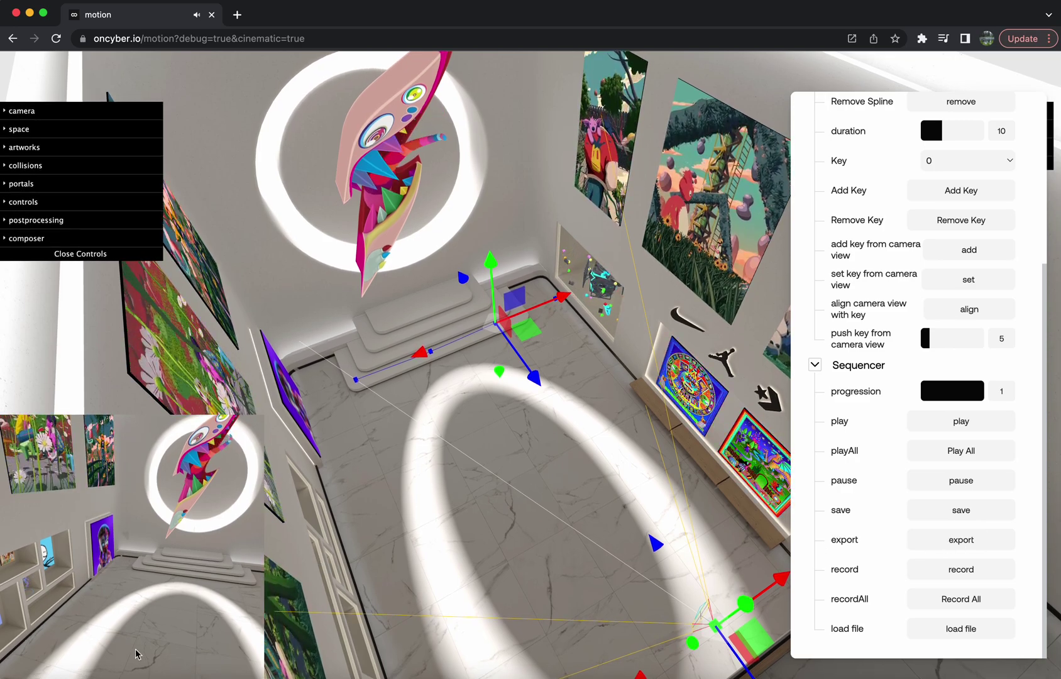
- Switch to Finder and open the recent Studio Harcourt (2) JSON file to examine its exported spline data
{"action": "left_click", "coordinate": [42, 677]}
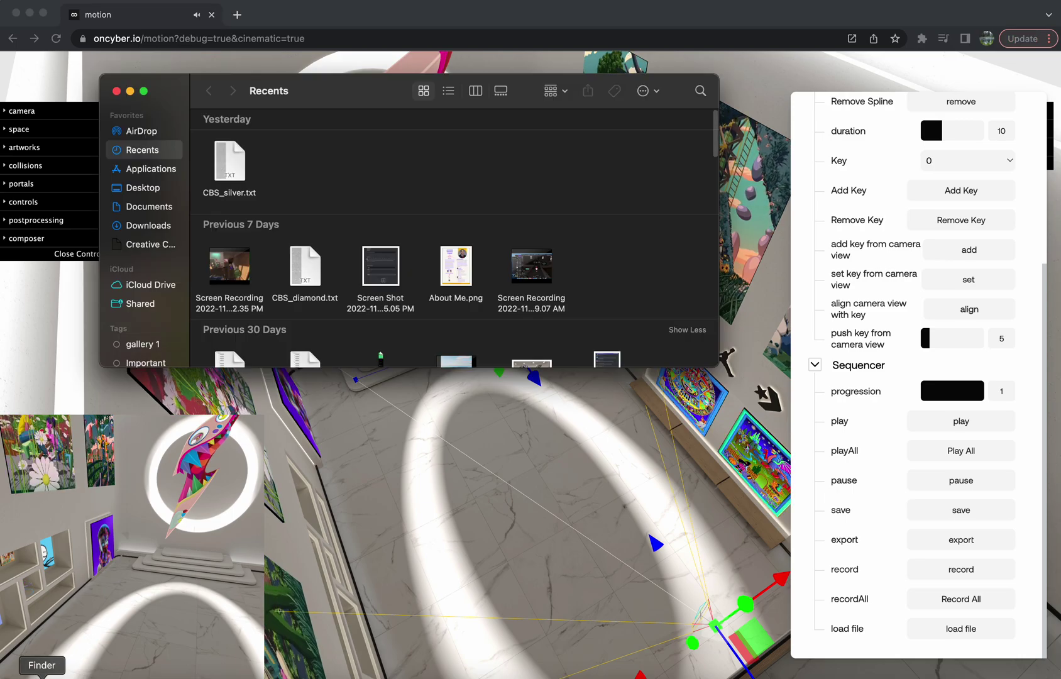
{"action": "scroll", "coordinate": [333, 229], "scroll_direction": "down", "scroll_amount": 5}
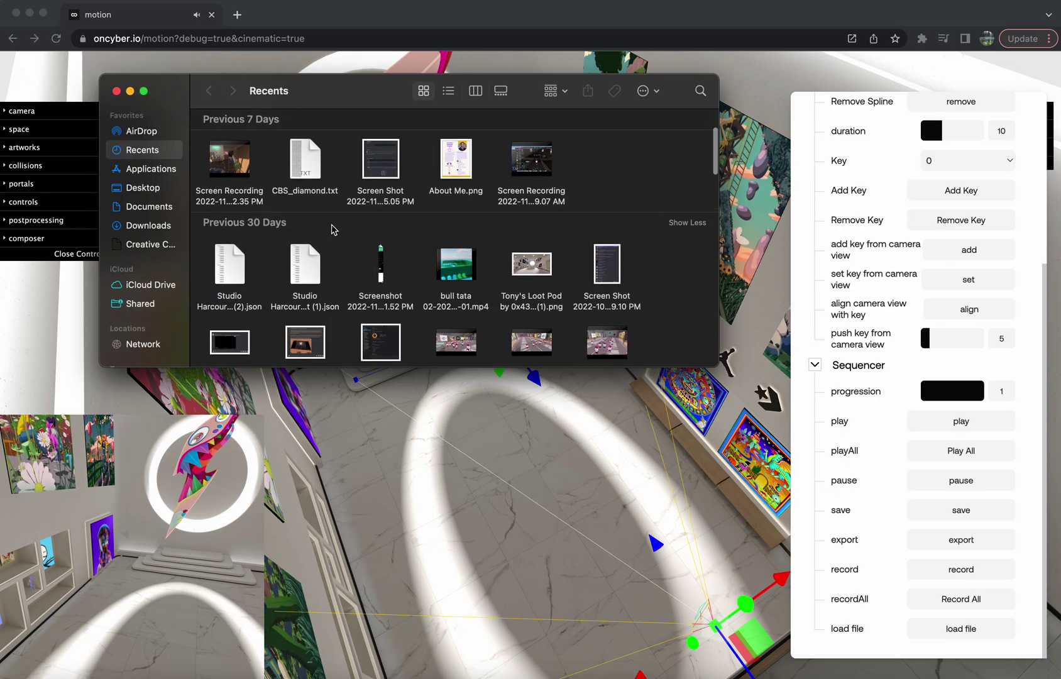
{"action": "double_click", "coordinate": [234, 263]}
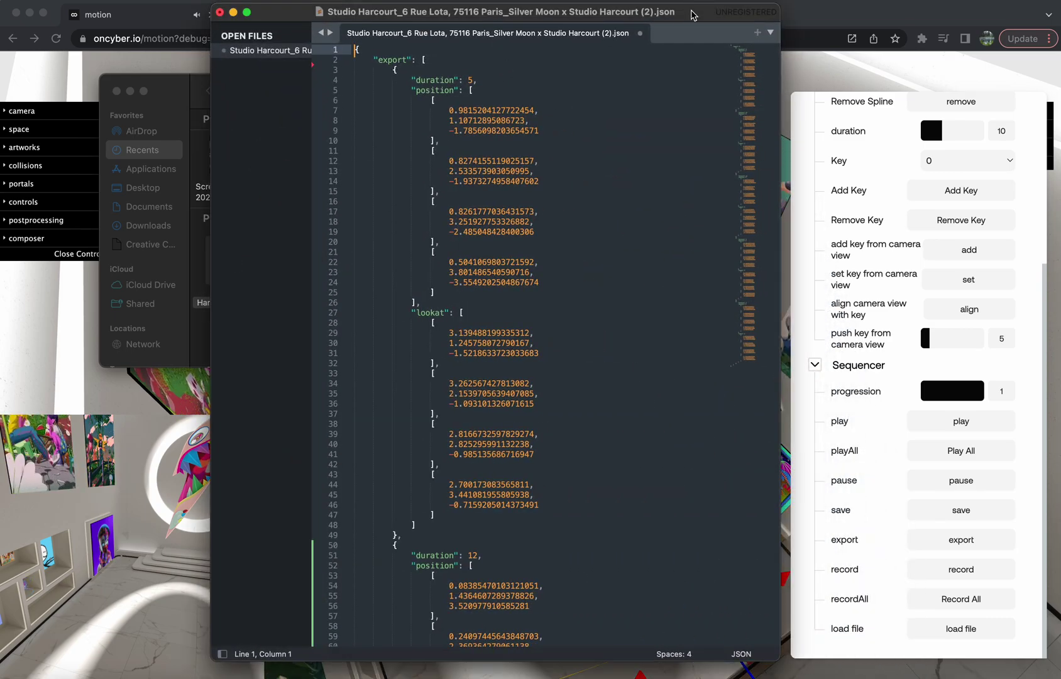
{"action": "left_click_drag", "start_coordinate": [693, 14], "coordinate": [665, 18]}
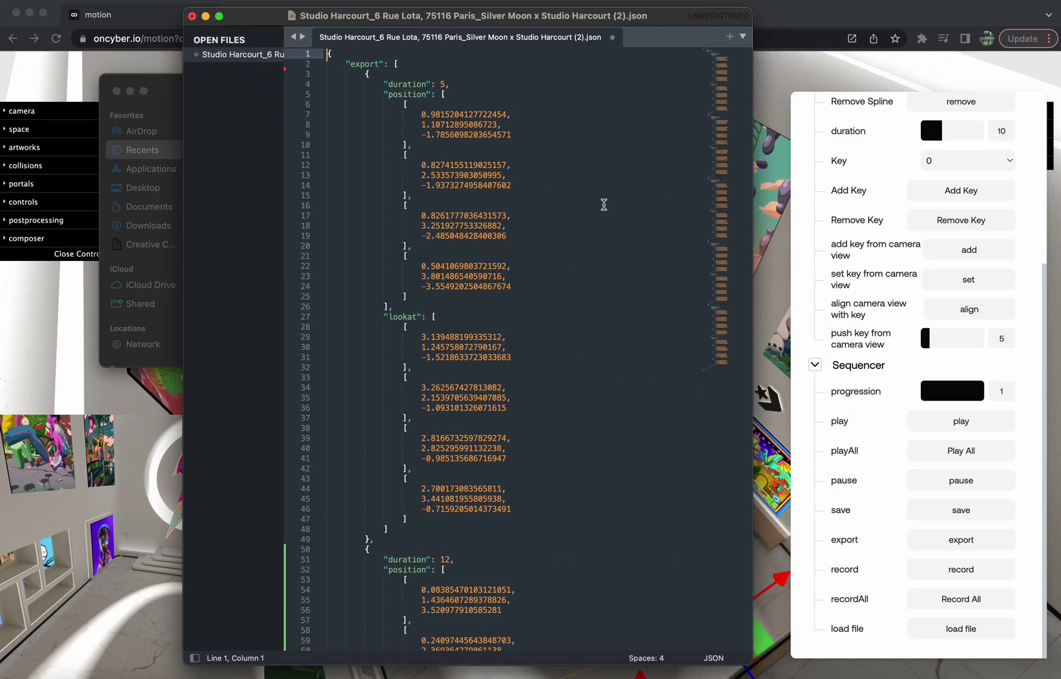
- Copy the first spline block, with duration 5, in the export array and delete it together with its trailing comma and leftover empty line
{"action": "scroll", "coordinate": [576, 287], "scroll_direction": "down", "scroll_amount": 15}
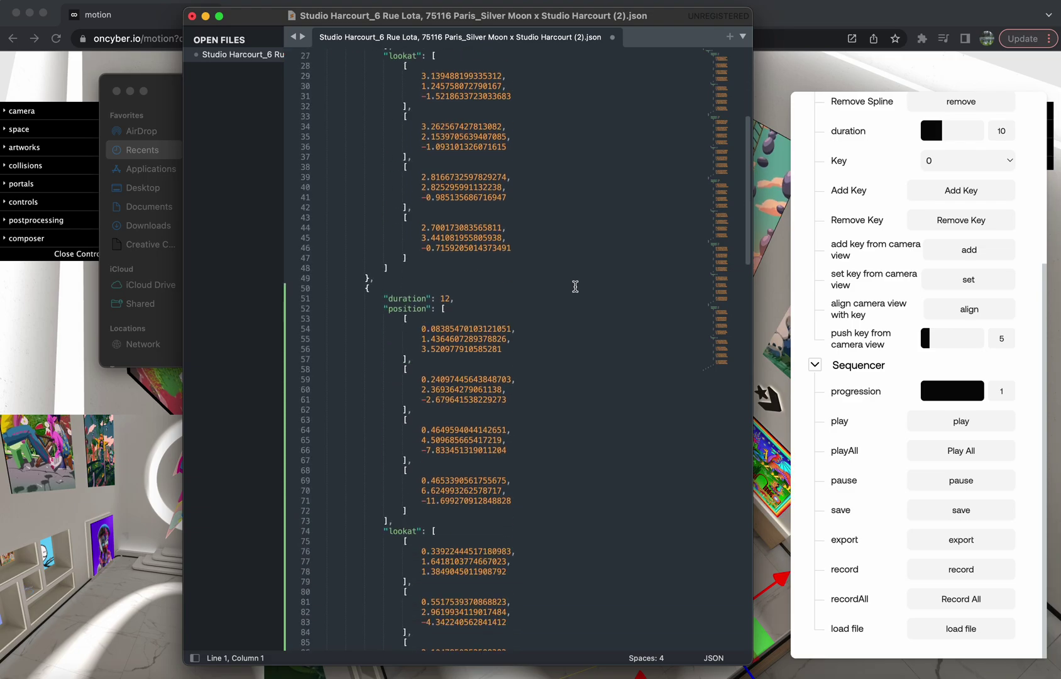
{"action": "scroll", "coordinate": [575, 288], "scroll_direction": "up", "scroll_amount": 15}
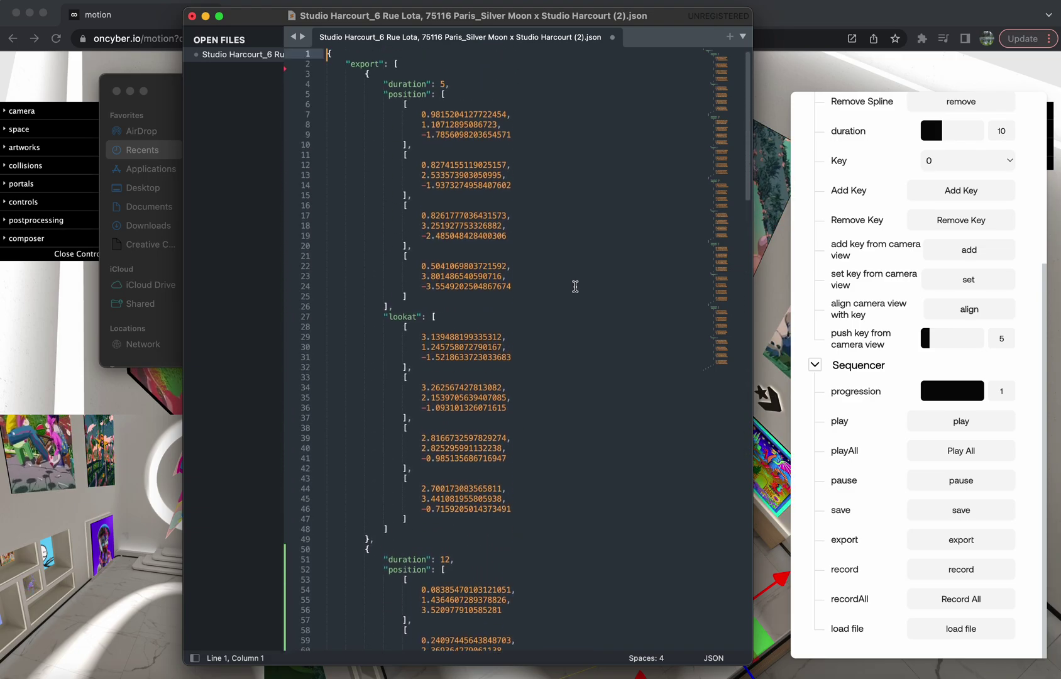
{"action": "left_click_drag", "start_coordinate": [366, 73], "coordinate": [397, 539]}
{"action": "key", "text": "cmd+c"}
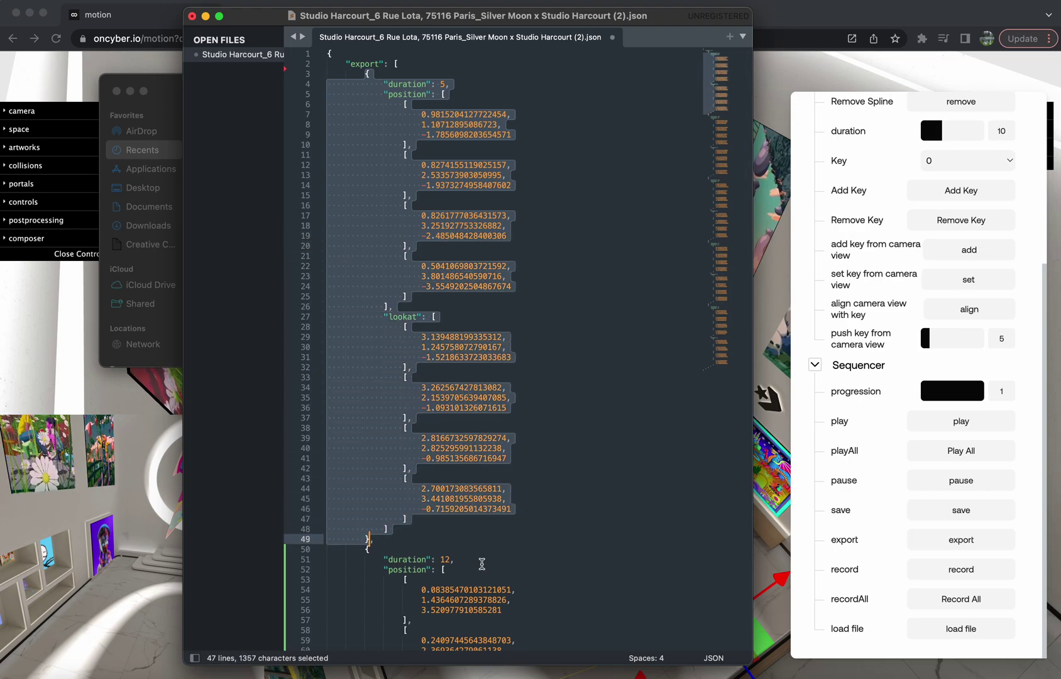
{"action": "scroll", "coordinate": [482, 564], "scroll_direction": "down", "scroll_amount": 10}
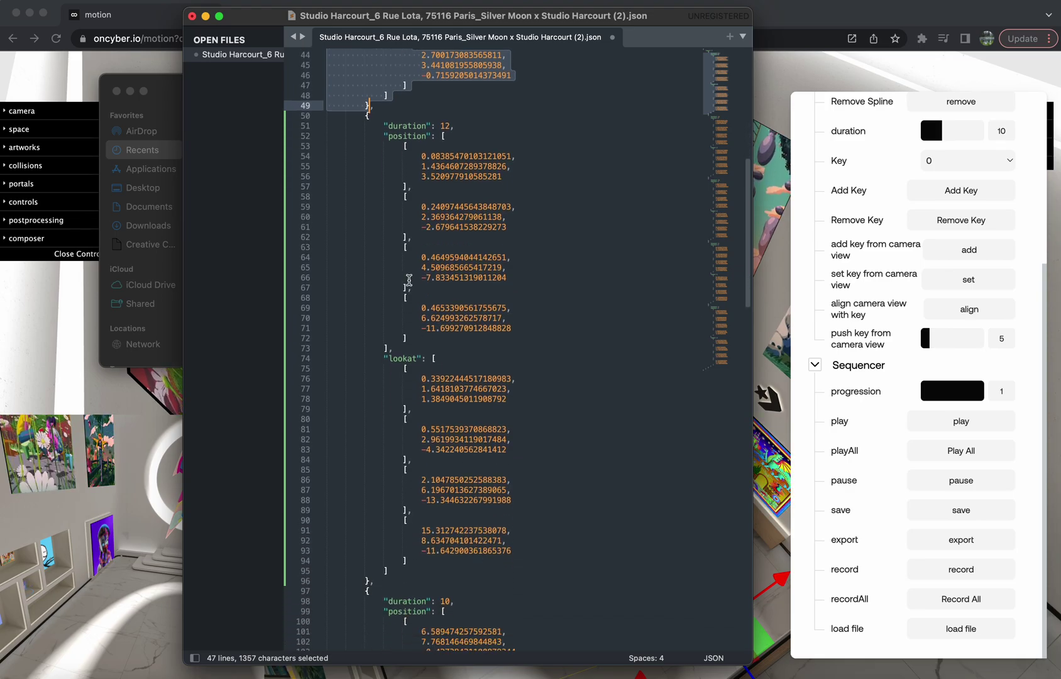
{"action": "scroll", "coordinate": [440, 389], "scroll_direction": "up", "scroll_amount": 10}
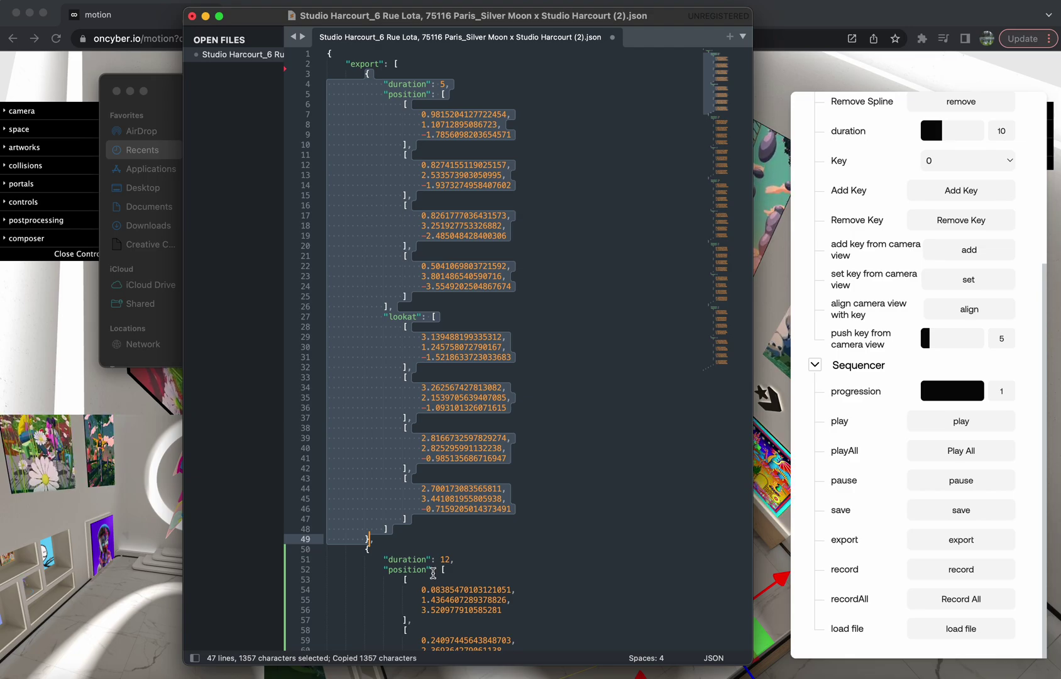
{"action": "key", "text": "BackSpace"}
{"action": "key", "text": "BackSpace"}
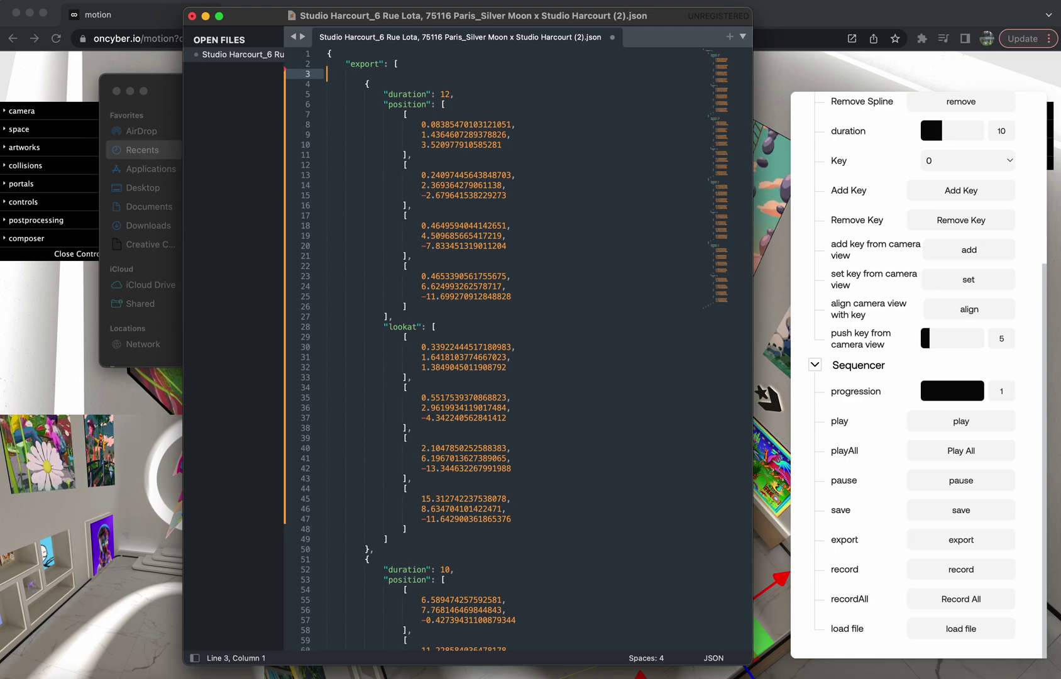
{"action": "key", "text": "BackSpace"}
- Paste the copied duration 5 block on a new line after the duration 12 block and add a comma behind its closing brace
{"action": "scroll", "coordinate": [377, 448], "scroll_direction": "down", "scroll_amount": 2}
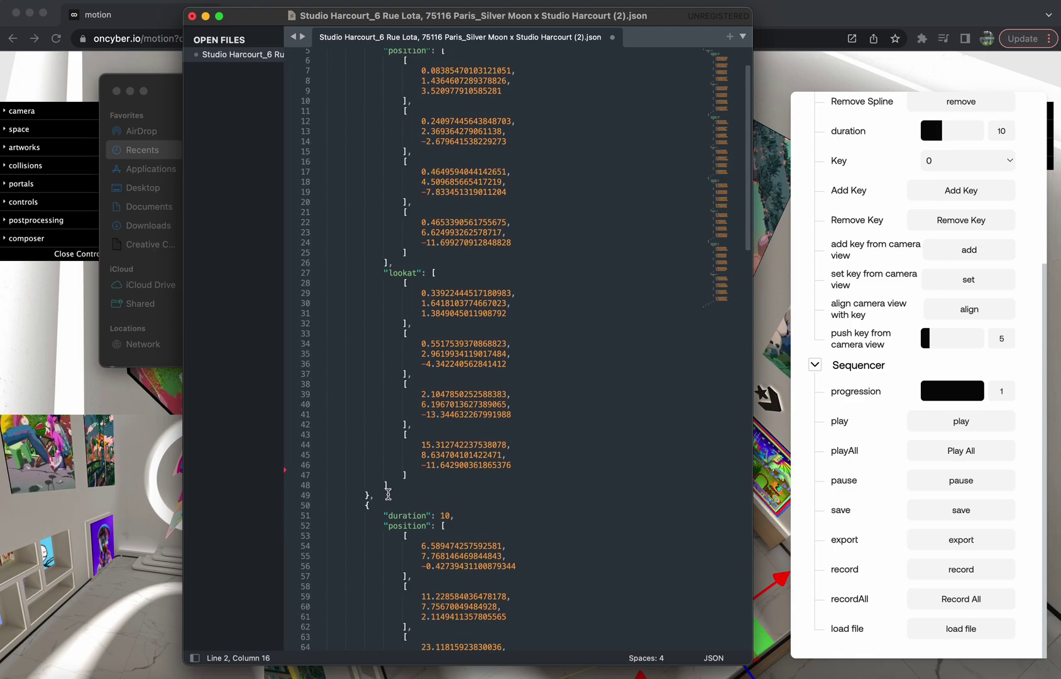
{"action": "left_click", "coordinate": [386, 495]}
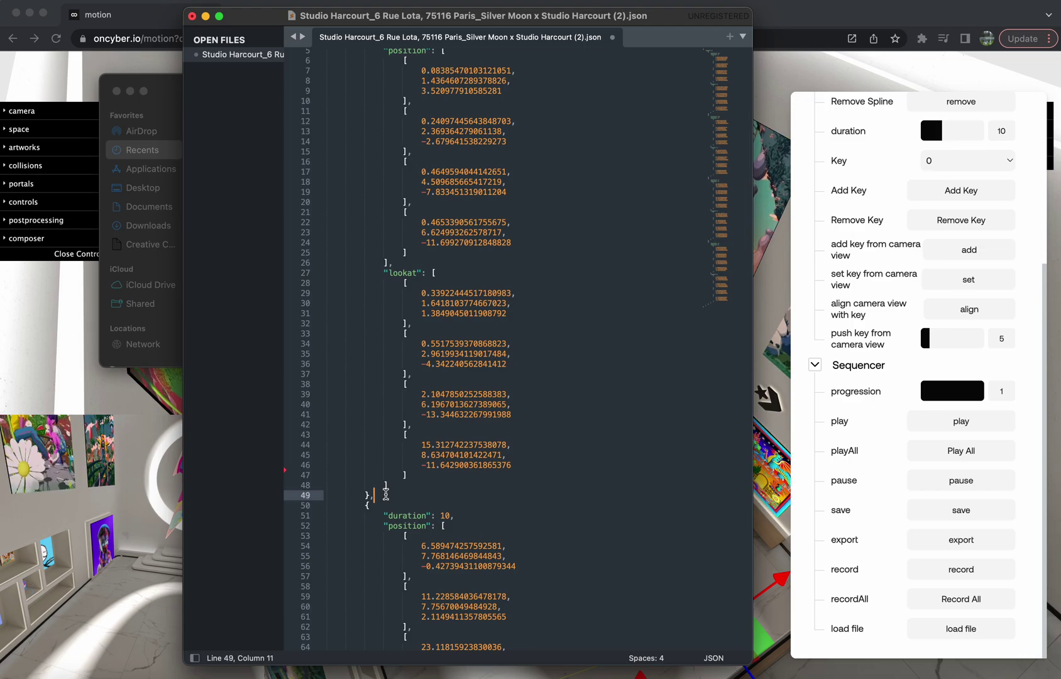
{"action": "key", "text": "Return"}
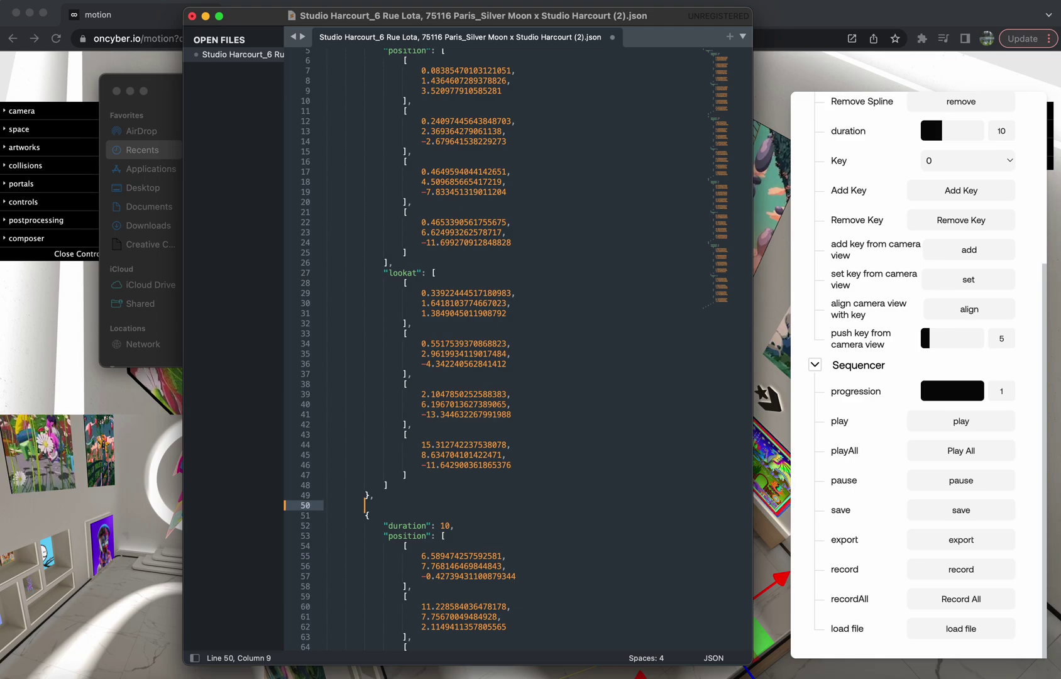
{"action": "key", "text": "cmd+v"}
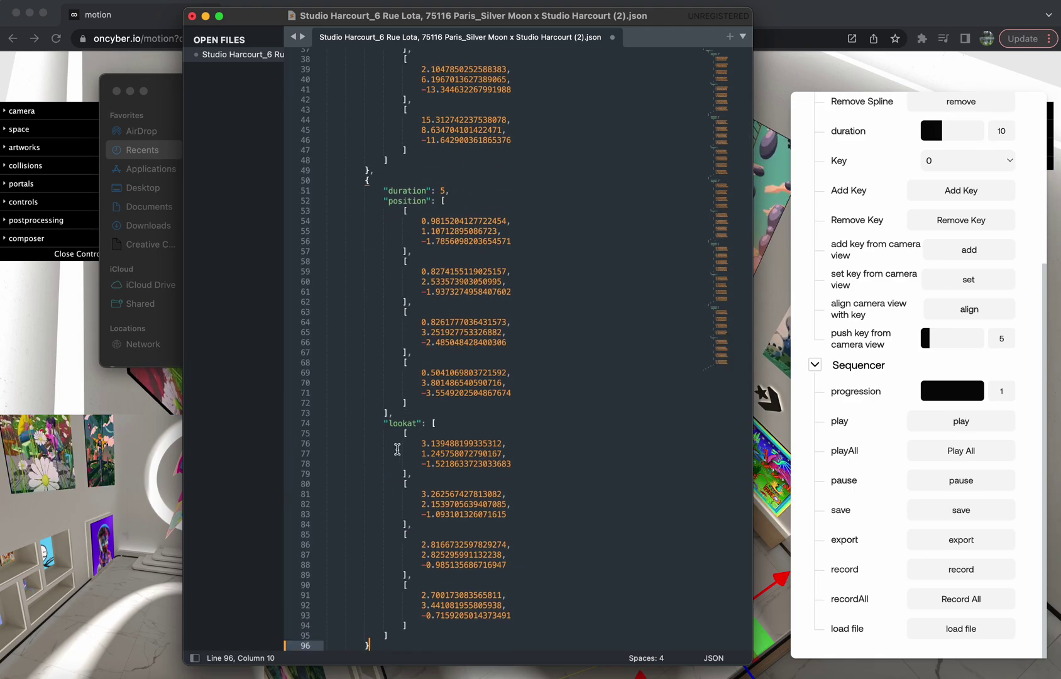
{"action": "scroll", "coordinate": [444, 322], "scroll_direction": "up", "scroll_amount": 3}
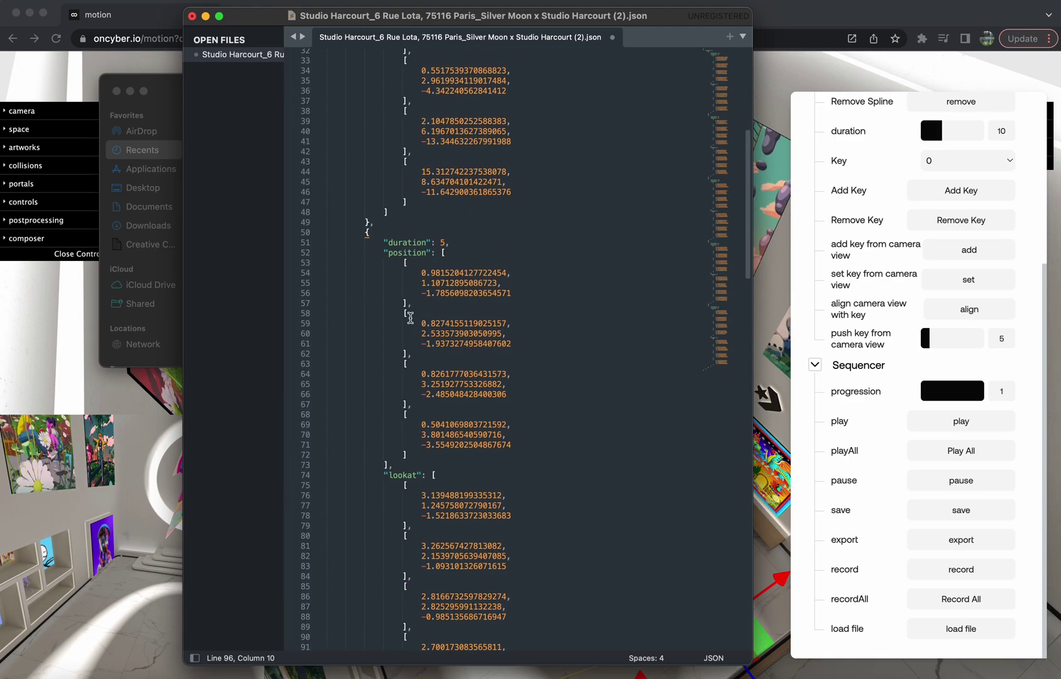
{"action": "scroll", "coordinate": [463, 348], "scroll_direction": "down", "scroll_amount": 5}
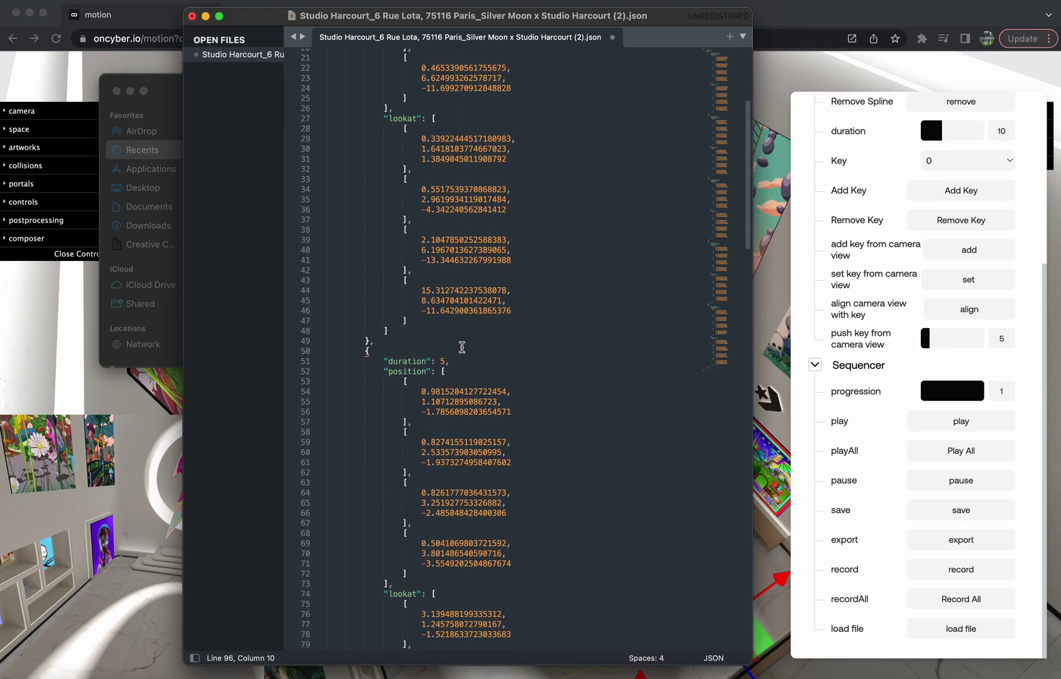
{"action": "scroll", "coordinate": [462, 348], "scroll_direction": "down", "scroll_amount": 3}
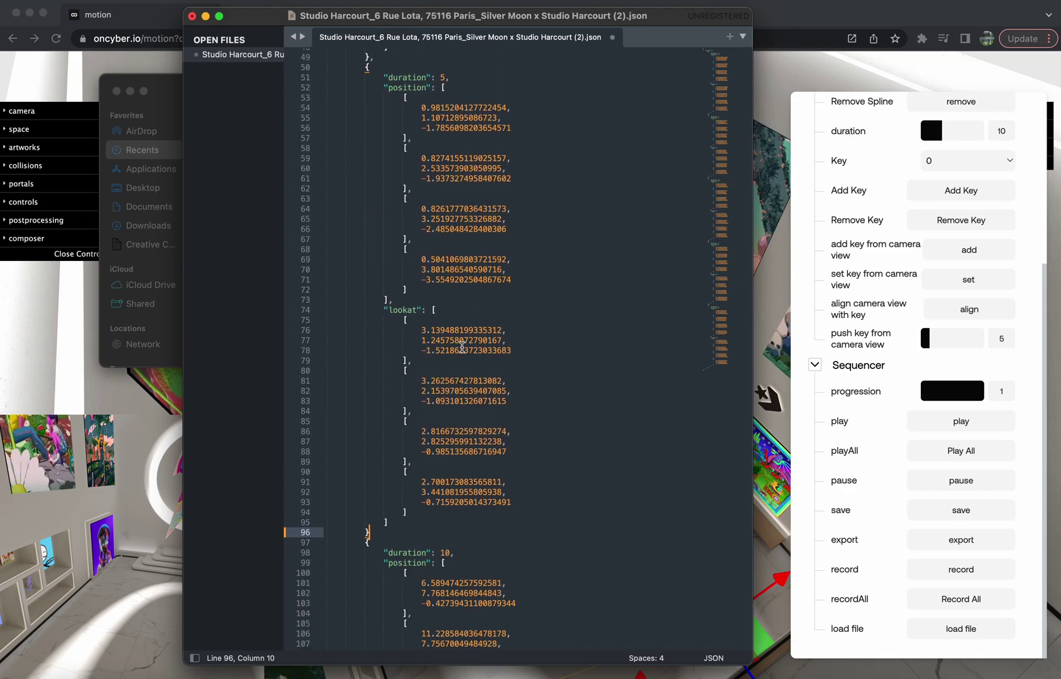
{"action": "scroll", "coordinate": [463, 346], "scroll_direction": "down", "scroll_amount": 3}
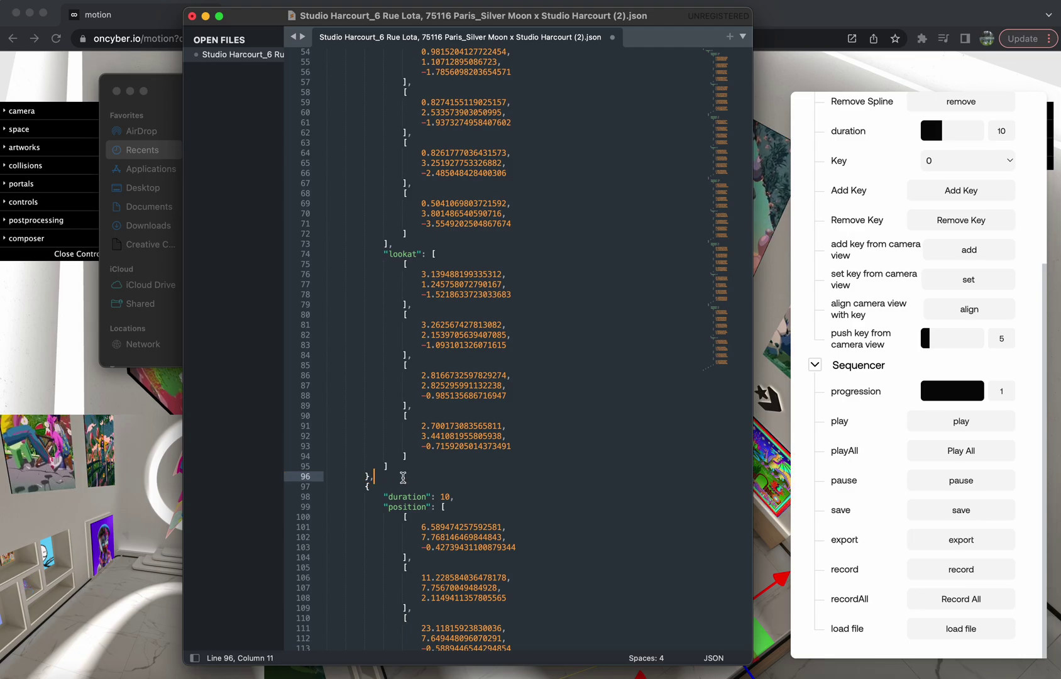
- Examine the order of the spline blocks in the JSON file, from the pasted block through the blocks that follow it
{"action": "scroll", "coordinate": [403, 478], "scroll_direction": "up", "scroll_amount": 20}
{"action": "scroll", "coordinate": [403, 478], "scroll_direction": "down", "scroll_amount": 20}
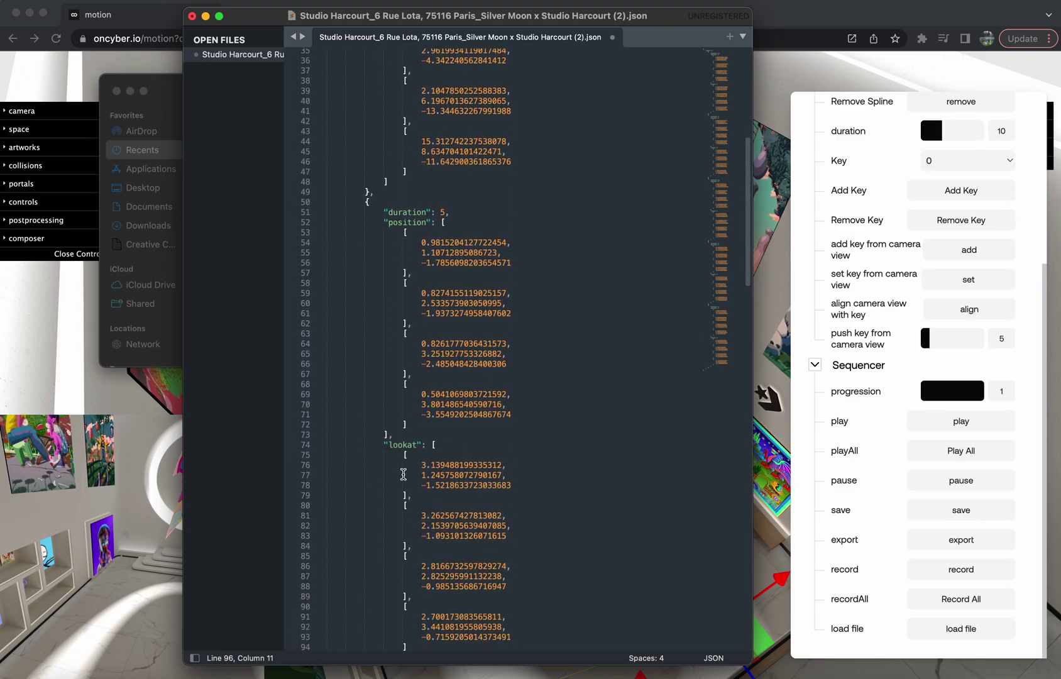
{"action": "scroll", "coordinate": [403, 474], "scroll_direction": "down", "scroll_amount": 3}
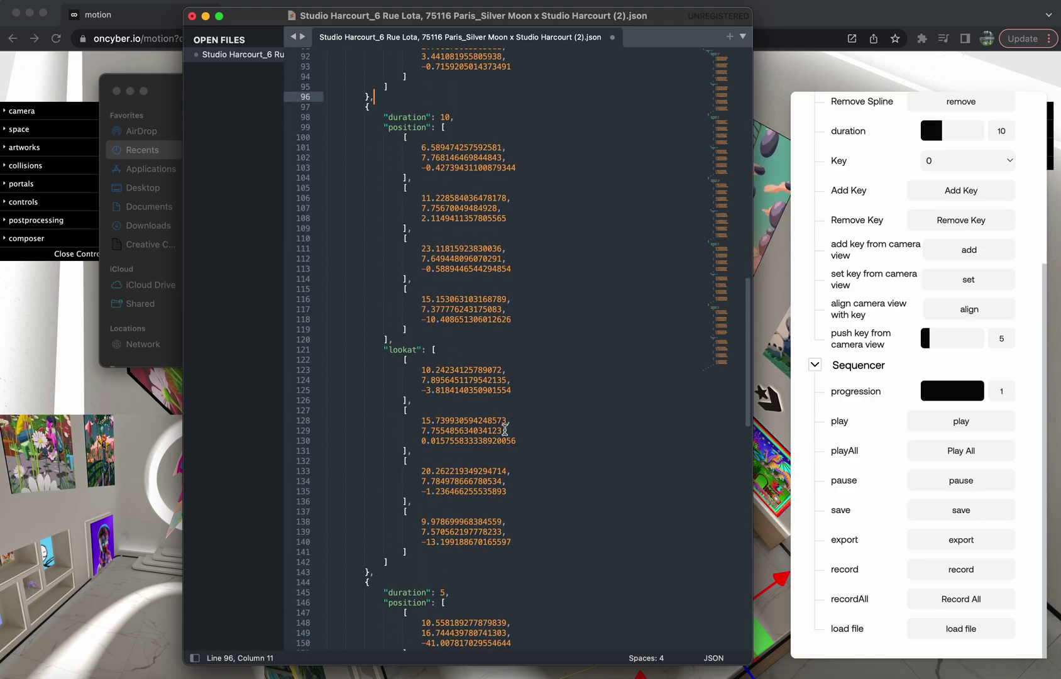
{"action": "scroll", "coordinate": [505, 430], "scroll_direction": "down", "scroll_amount": 3}
{"action": "scroll", "coordinate": [505, 429], "scroll_direction": "up", "scroll_amount": 2}
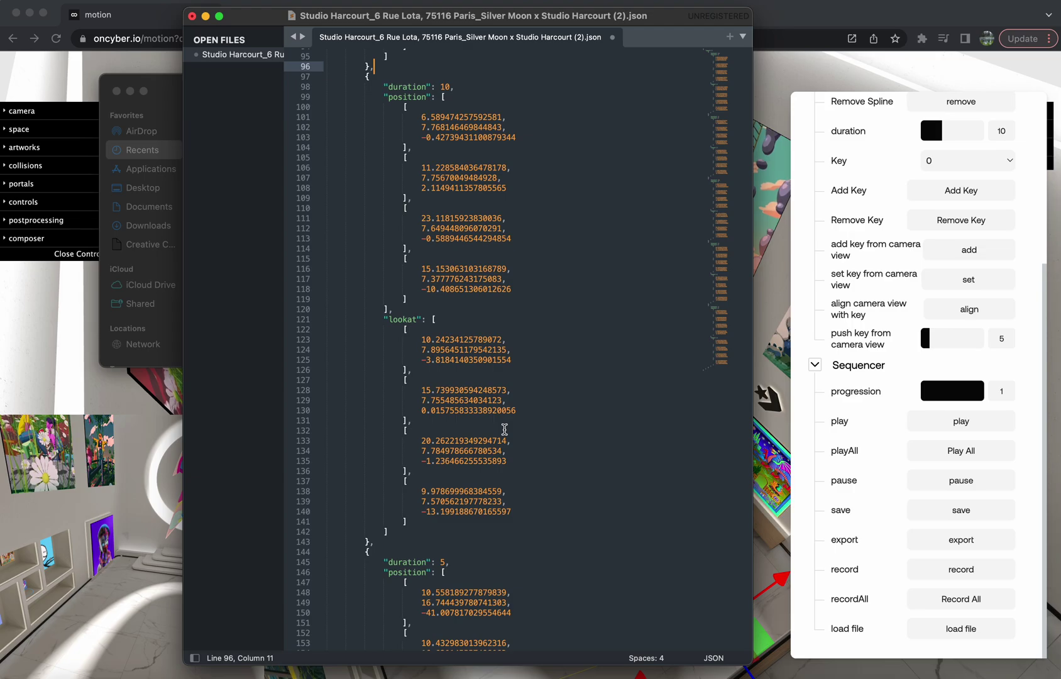
{"action": "scroll", "coordinate": [505, 430], "scroll_direction": "up", "scroll_amount": 6}
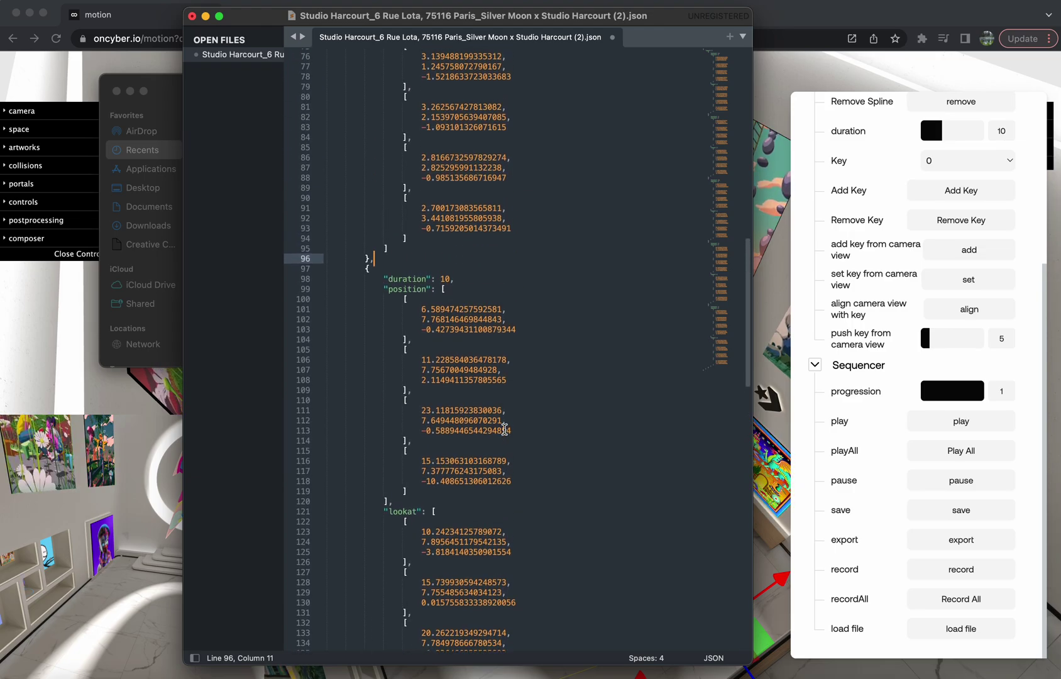
{"action": "scroll", "coordinate": [505, 429], "scroll_direction": "up", "scroll_amount": 12}
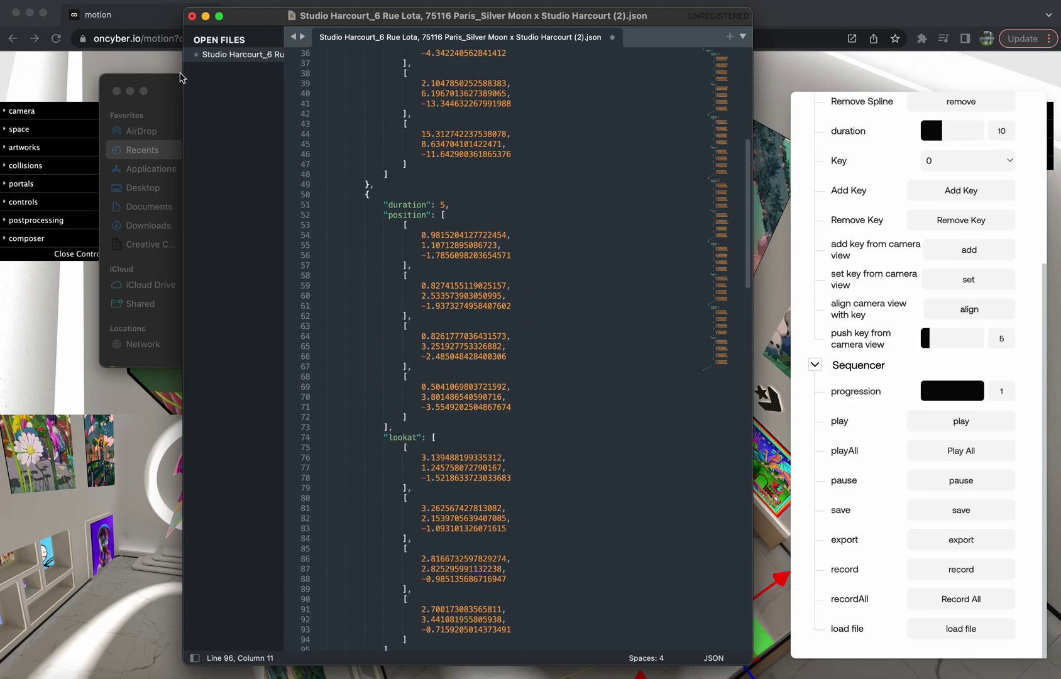
- Close the JSON file without saving the changes, close the Finder window and return to the oncyber scene in the browser
{"action": "left_click", "coordinate": [193, 17]}
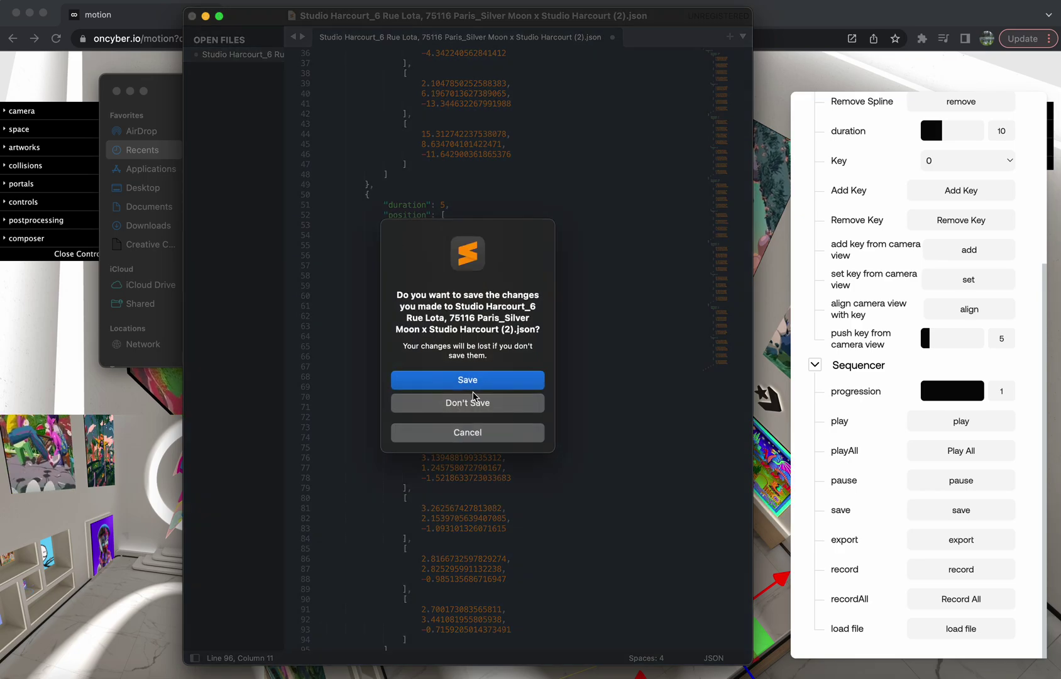
{"action": "left_click", "coordinate": [468, 403]}
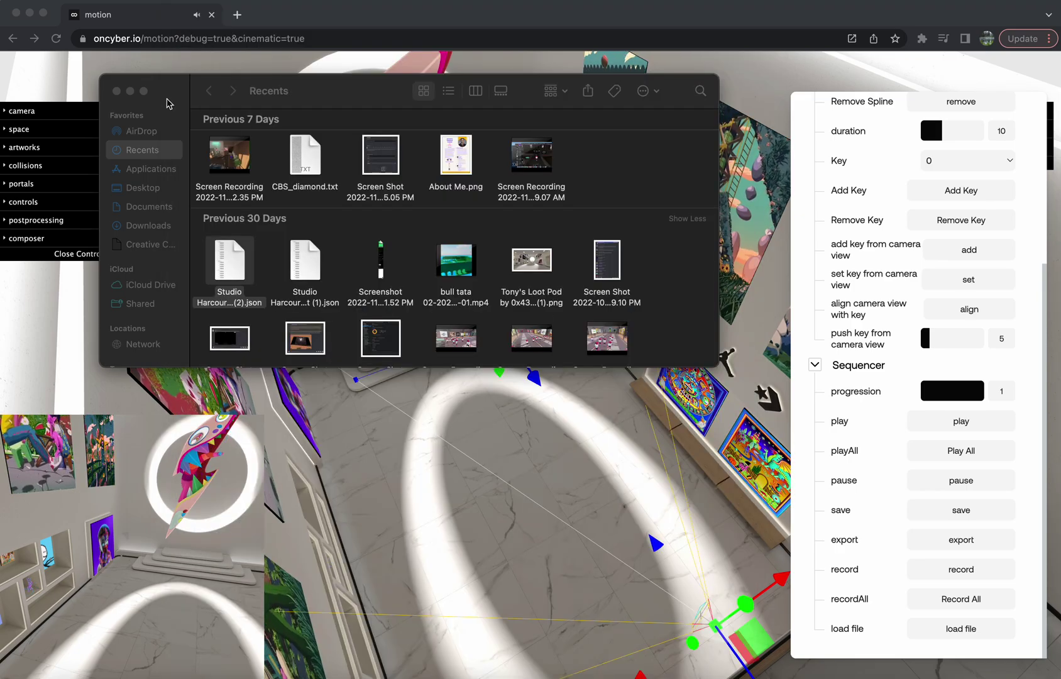
{"action": "left_click", "coordinate": [117, 92]}
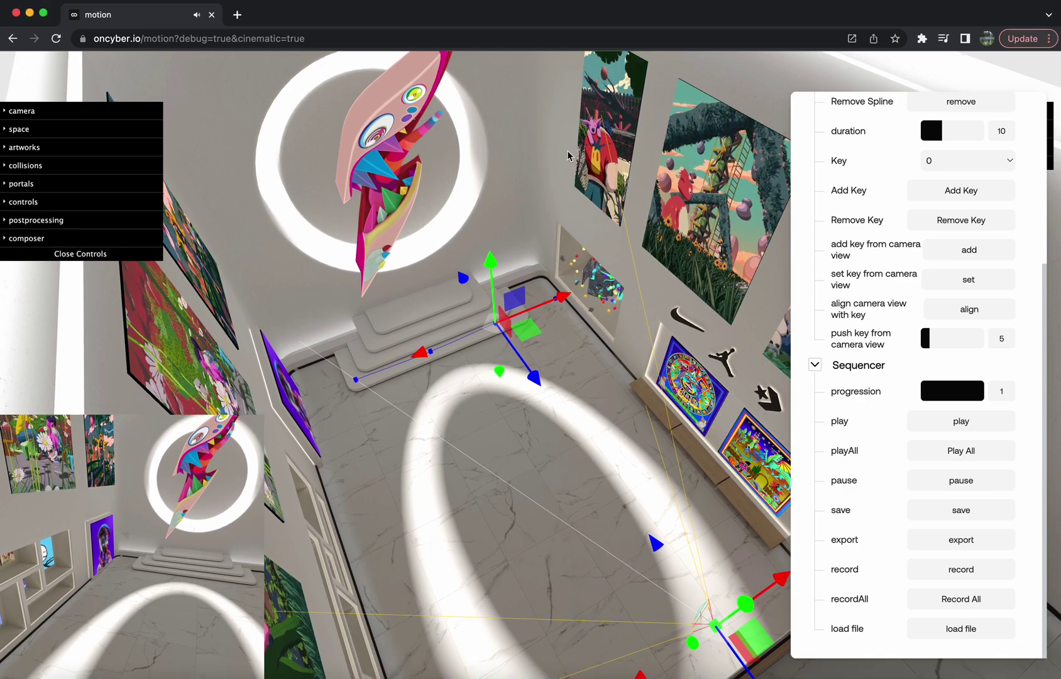
{"action": "left_click_drag", "start_coordinate": [582, 430], "coordinate": [557, 355]}
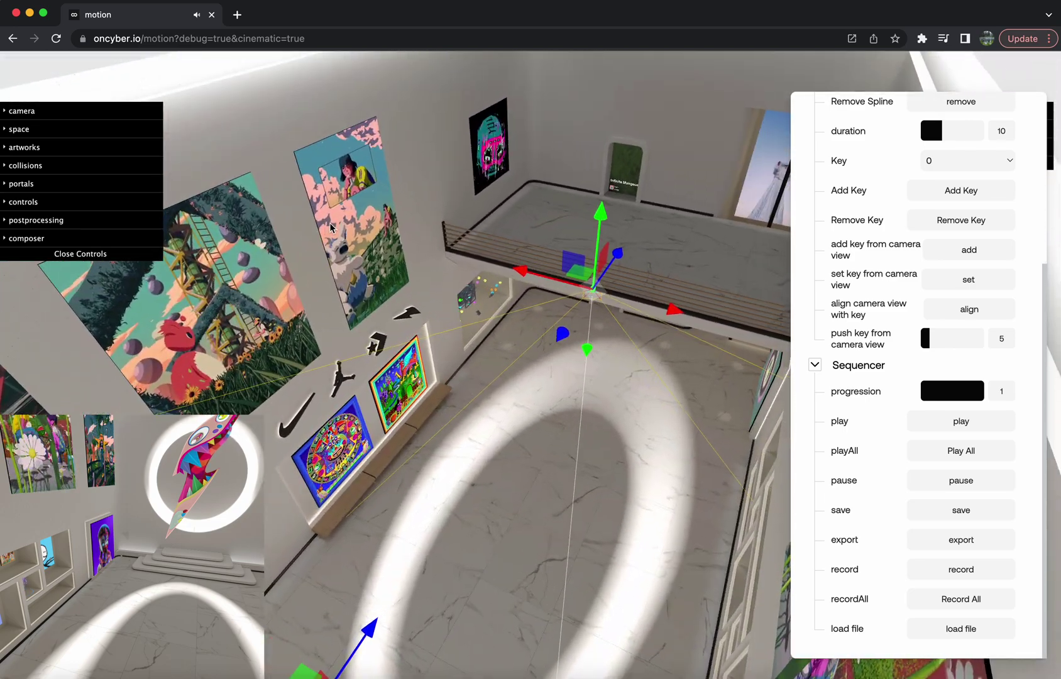